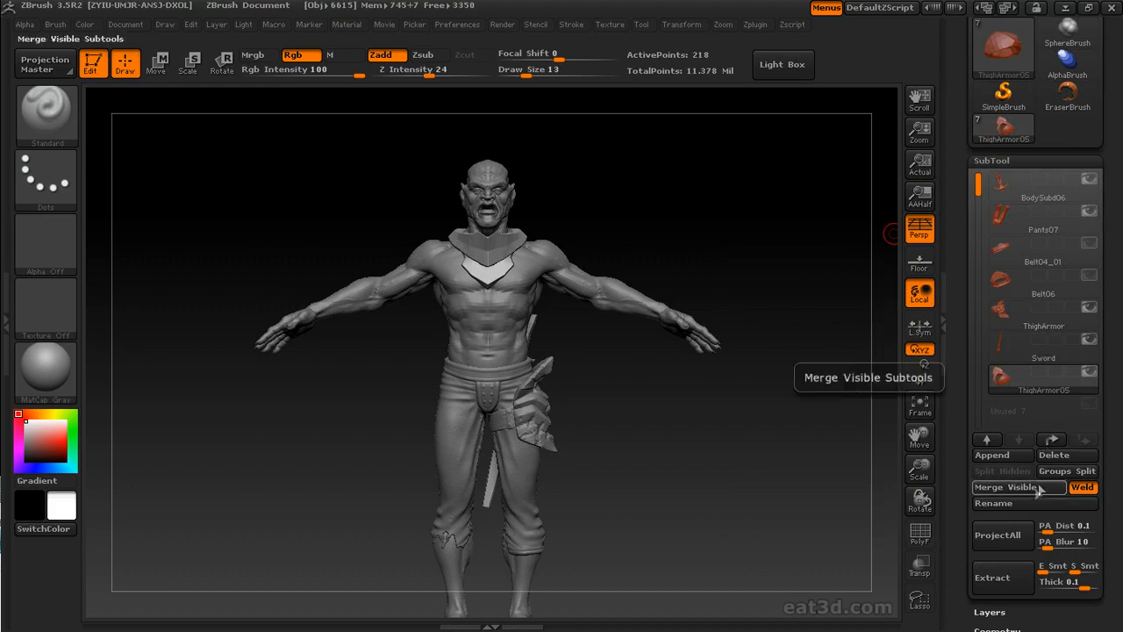
# Switch from the character to a new ZSphere and place it on the canvas in edit mode
pyautogui.click(990, 160)
pyautogui.moveTo(981, 145); pyautogui.dragTo(972, 175)
pyautogui.click(1007, 167)
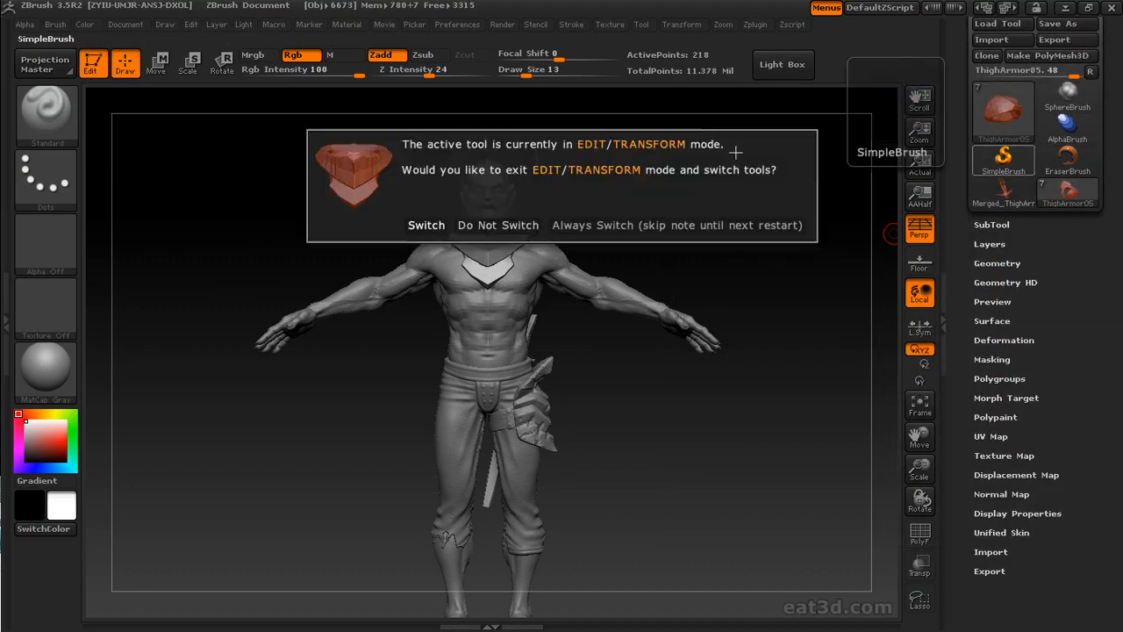
pyautogui.click(427, 225)
pyautogui.click(1003, 110)
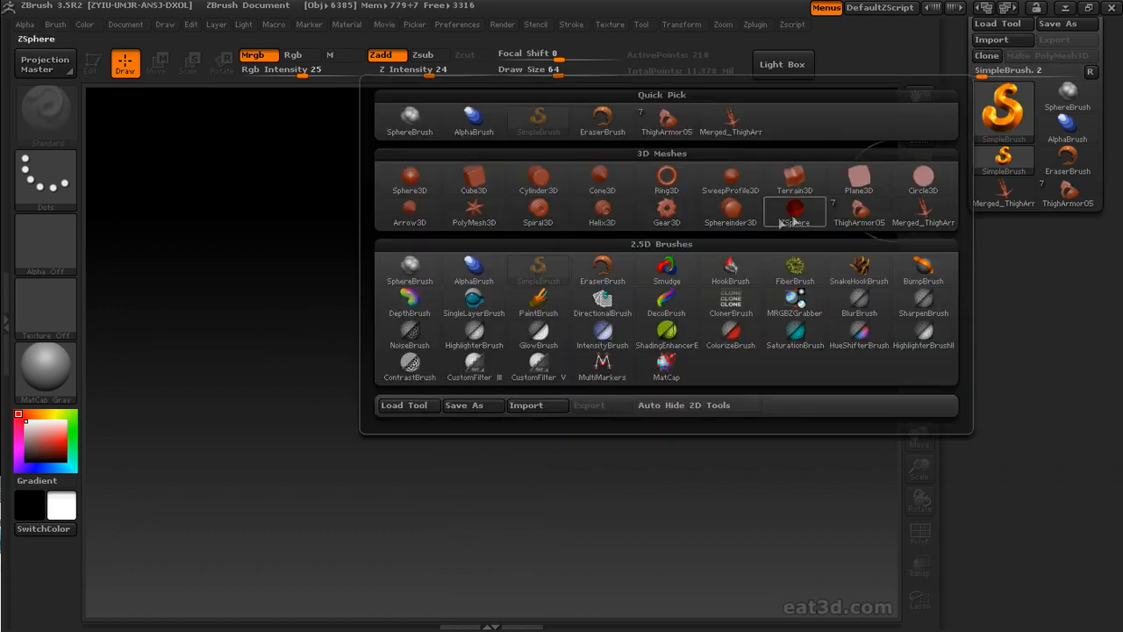
pyautogui.click(737, 215)
pyautogui.click(98, 67)
pyautogui.keyDown('shift'); pyautogui.moveTo(710, 273); pyautogui.dragTo(714, 343); pyautogui.keyUp('shift')
# Assign the merged character mesh as the ZSphere's rigging mesh
pyautogui.moveTo(960, 465); pyautogui.dragTo(962, 395)
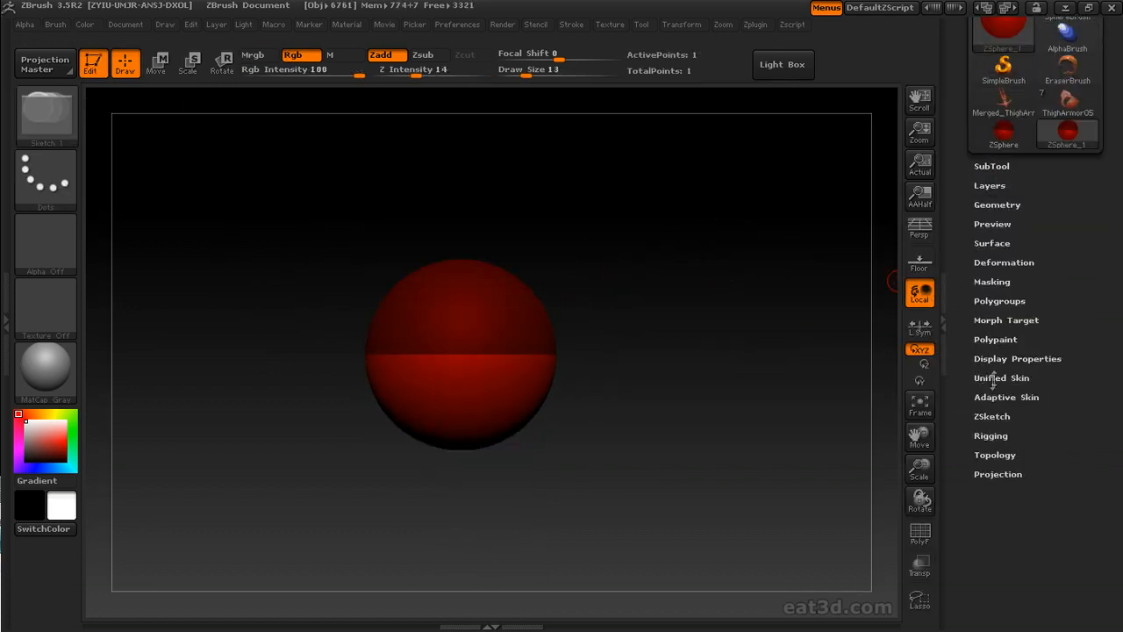
pyautogui.click(989, 435)
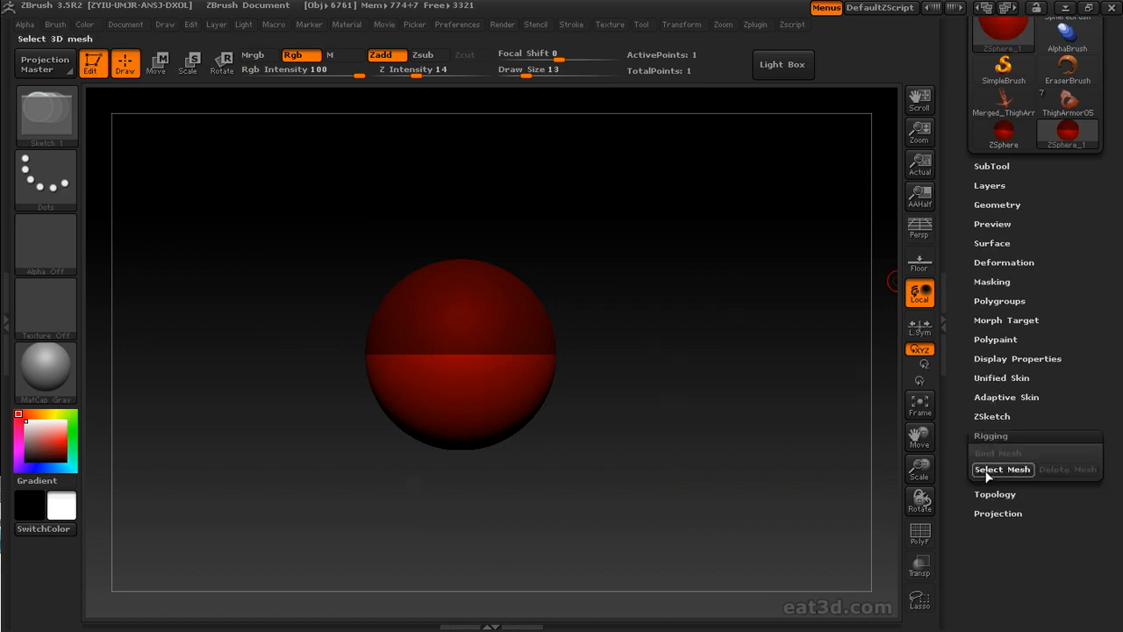
pyautogui.click(996, 469)
pyautogui.click(797, 319)
pyautogui.moveTo(785, 307); pyautogui.dragTo(805, 400)
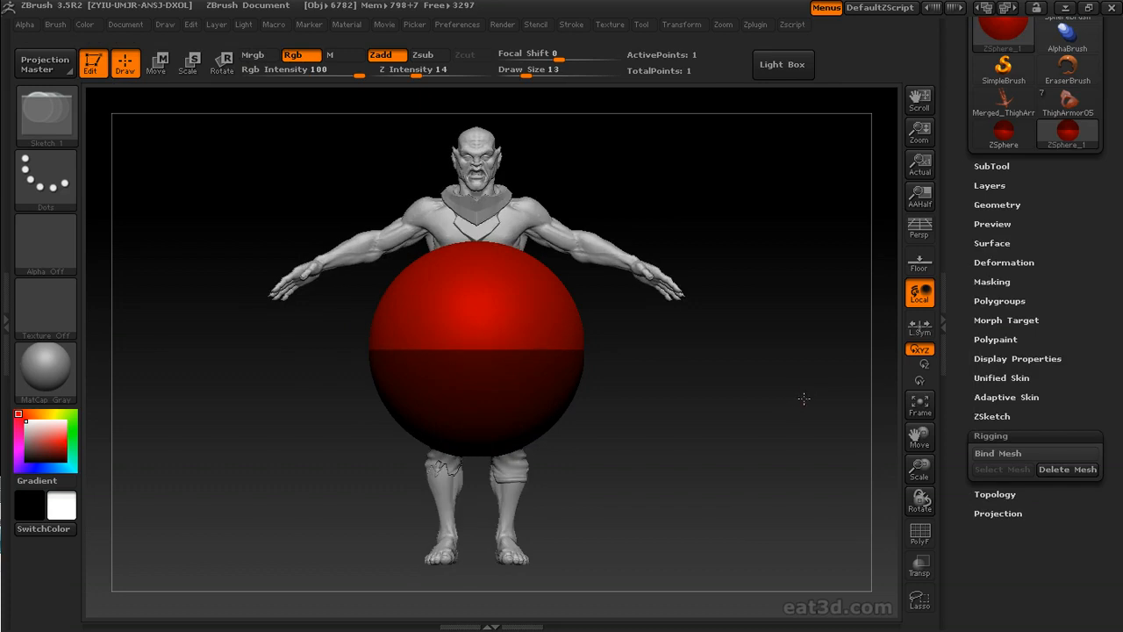
# Set the adaptive skin density to 1 and enable topology editing on the ZSphere
pyautogui.click(988, 436)
pyautogui.click(999, 396)
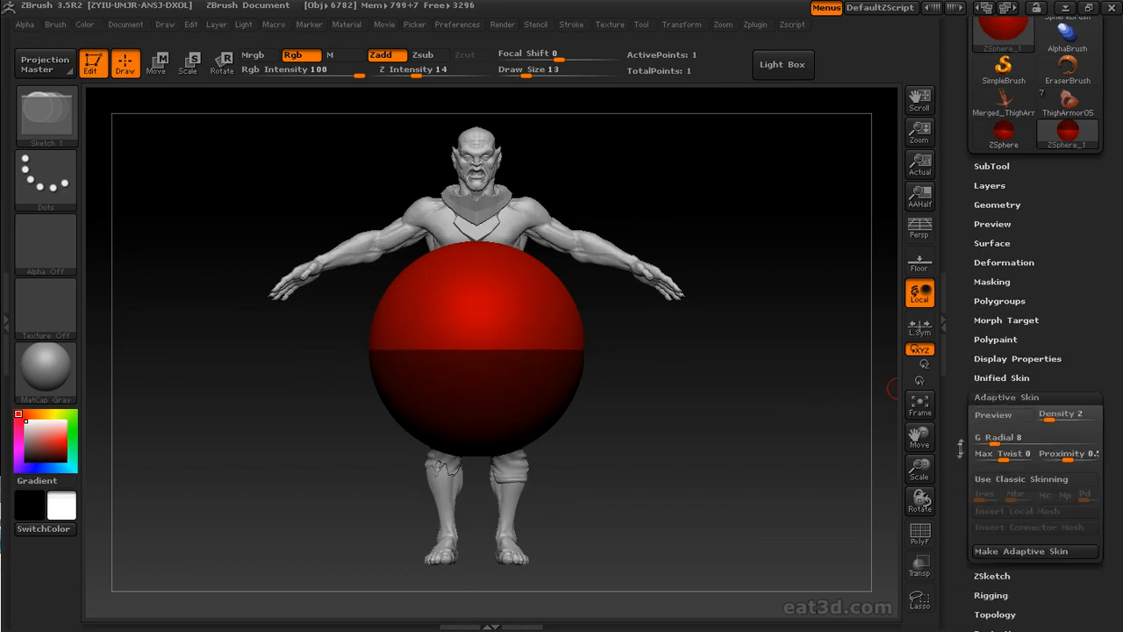
pyautogui.click(994, 456)
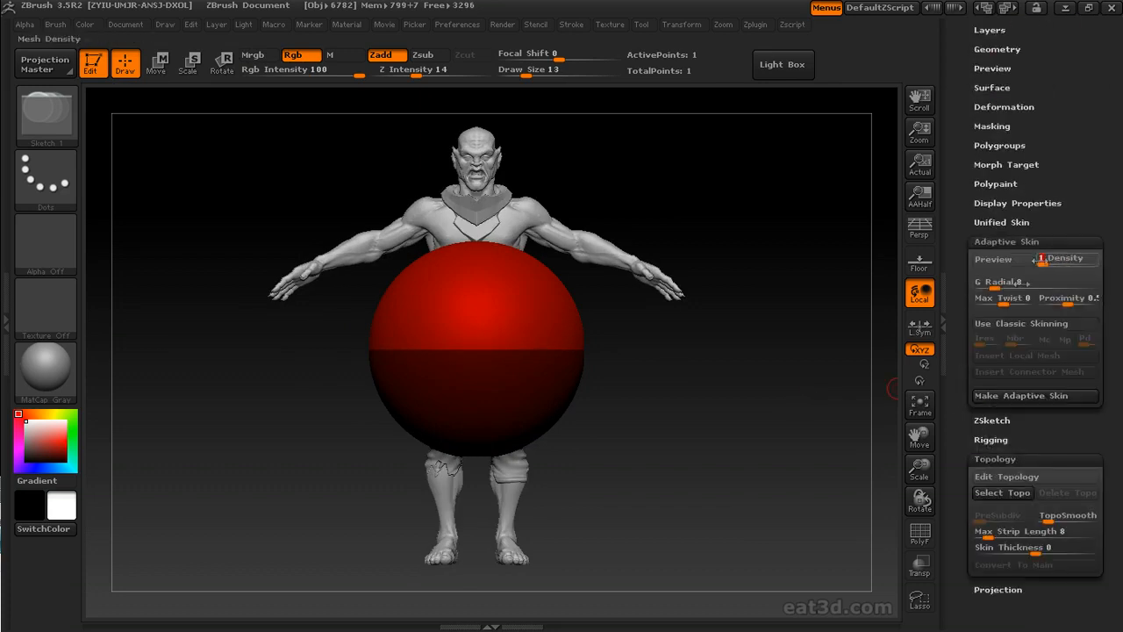
pyautogui.click(1007, 476)
# Draw the first mirrored topology quads on the sternum and move their upper points under the tip of the collar armor
pyautogui.keyDown('alt'); pyautogui.moveTo(749, 373); pyautogui.dragTo(742, 562); pyautogui.keyUp('alt')
pyautogui.keyDown('alt'); pyautogui.moveTo(728, 425); pyautogui.dragTo(652, 349); pyautogui.keyUp('alt')
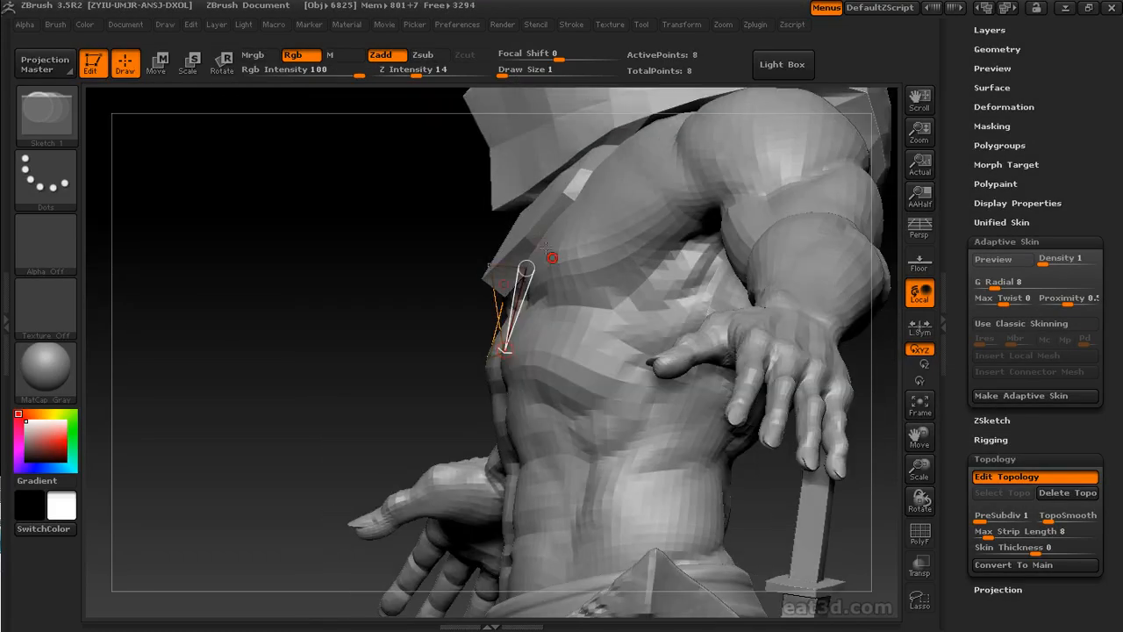
pyautogui.press('w')
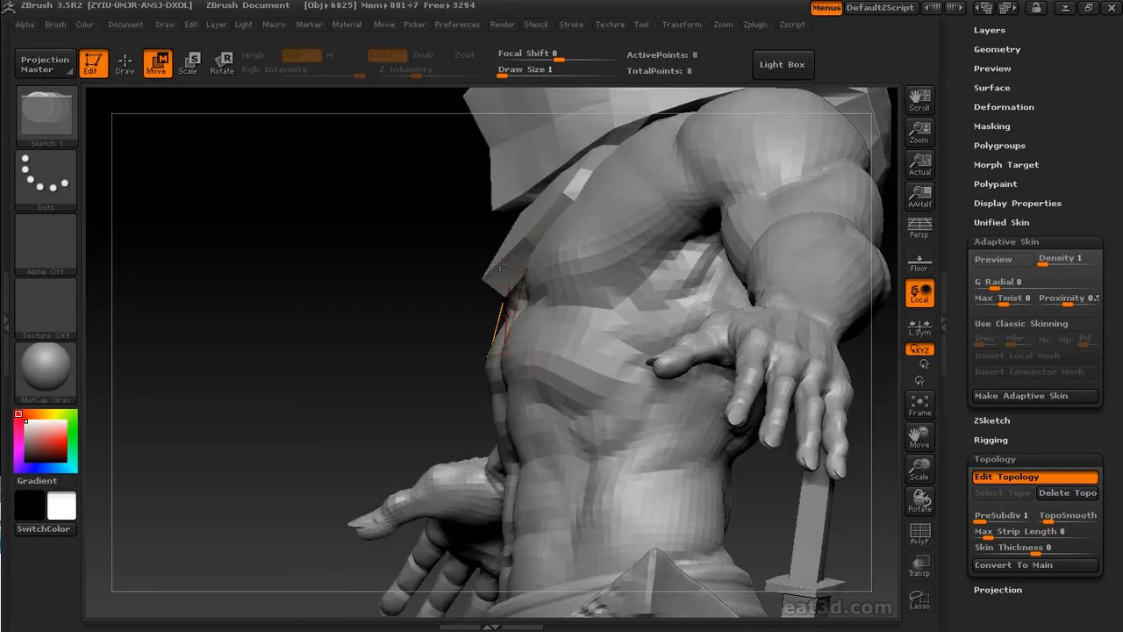
pyautogui.moveTo(503, 267); pyautogui.dragTo(829, 211)
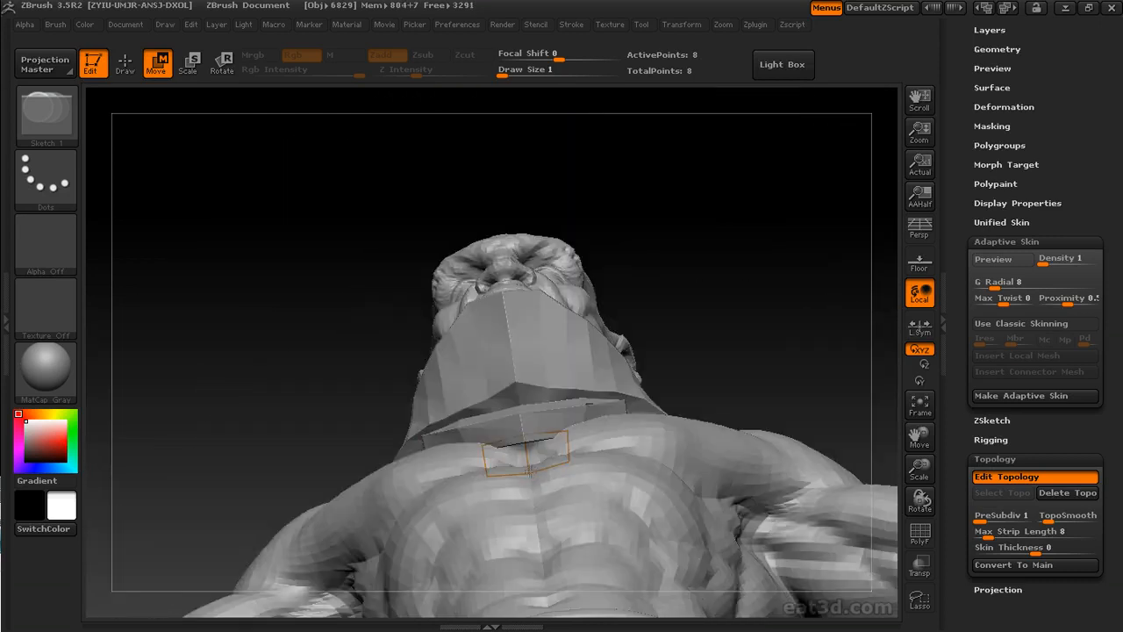
pyautogui.moveTo(728, 272); pyautogui.dragTo(708, 453)
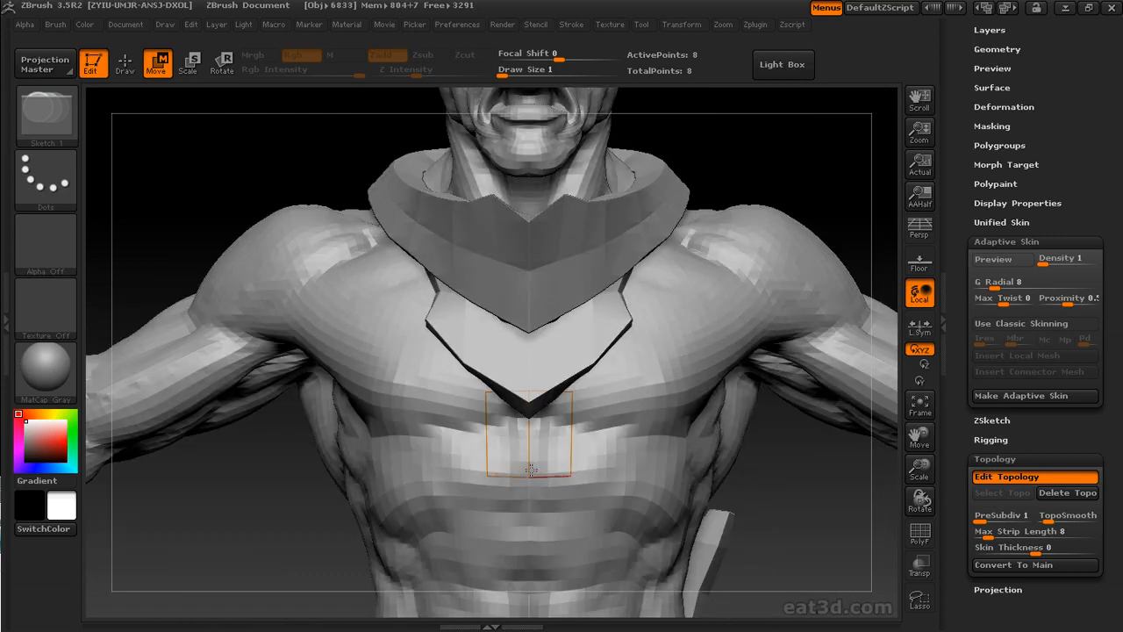
# Extend the two-column topology strip from the sternum down the abdomen to the bottom of the belt
pyautogui.press('q')
pyautogui.keyDown('alt'); pyautogui.moveTo(757, 524); pyautogui.dragTo(746, 352); pyautogui.keyUp('alt')
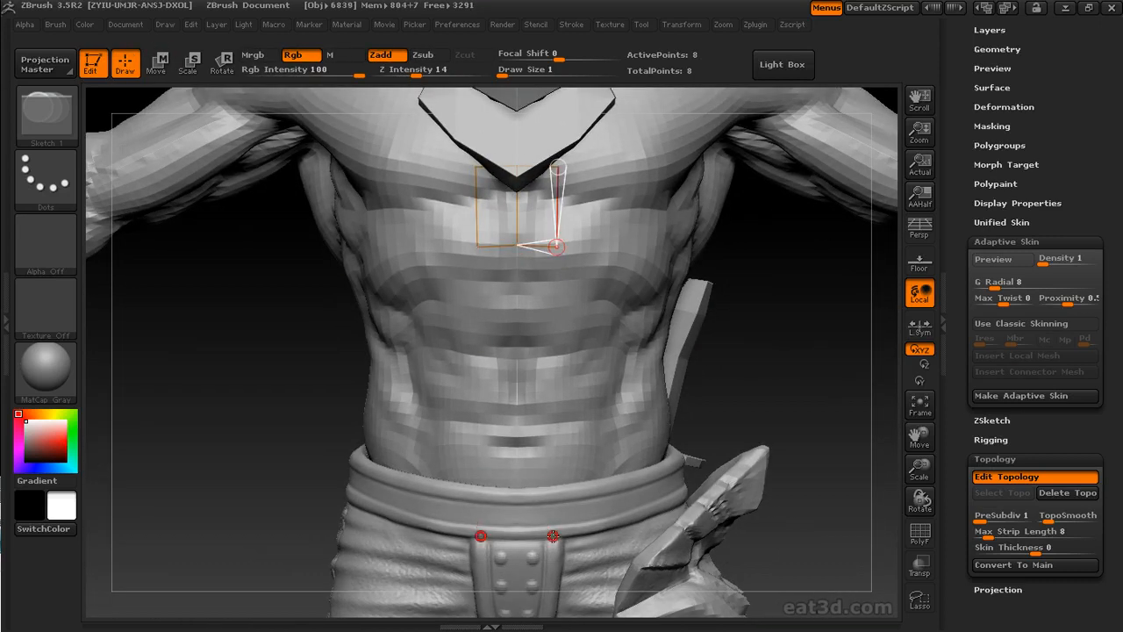
pyautogui.click(517, 244)
pyautogui.click(517, 318)
pyautogui.click(556, 319)
pyautogui.click(517, 428)
pyautogui.click(554, 429)
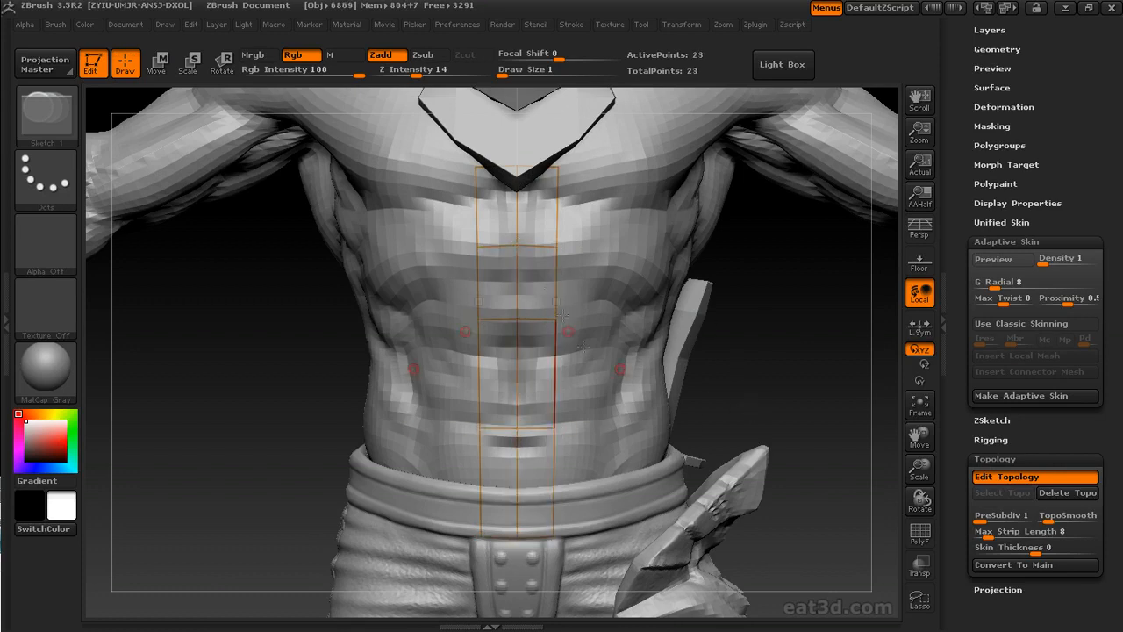
# Subdivide the abdomen strip with intermediate cross rows and preview its adaptive skin
pyautogui.click(558, 207)
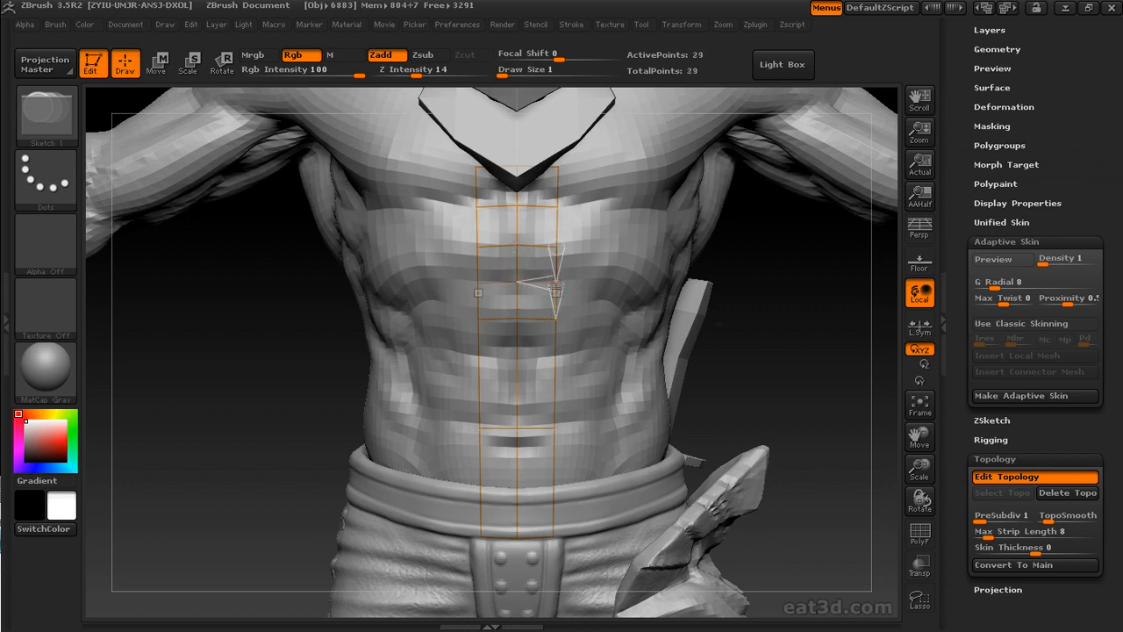
pyautogui.click(518, 375)
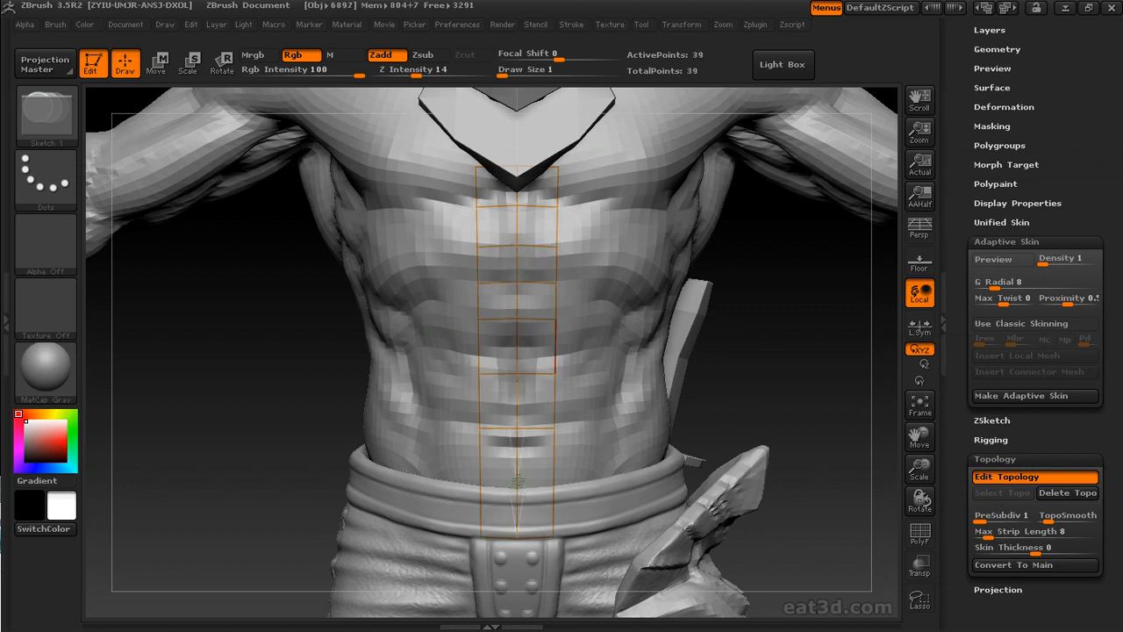
pyautogui.press('a')
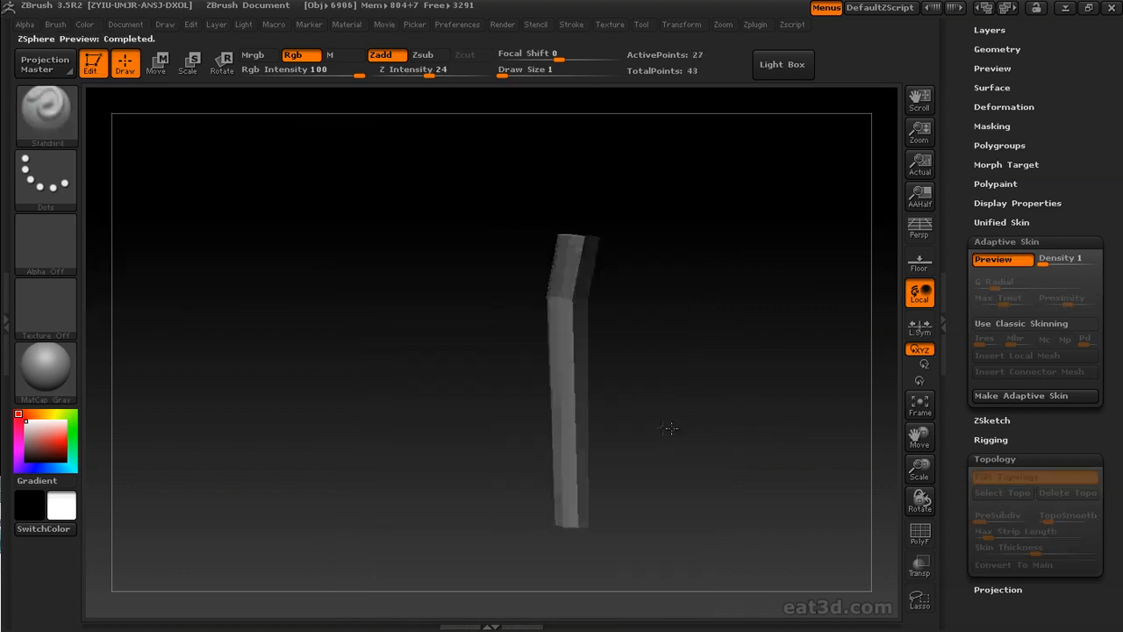
pyautogui.press('a')
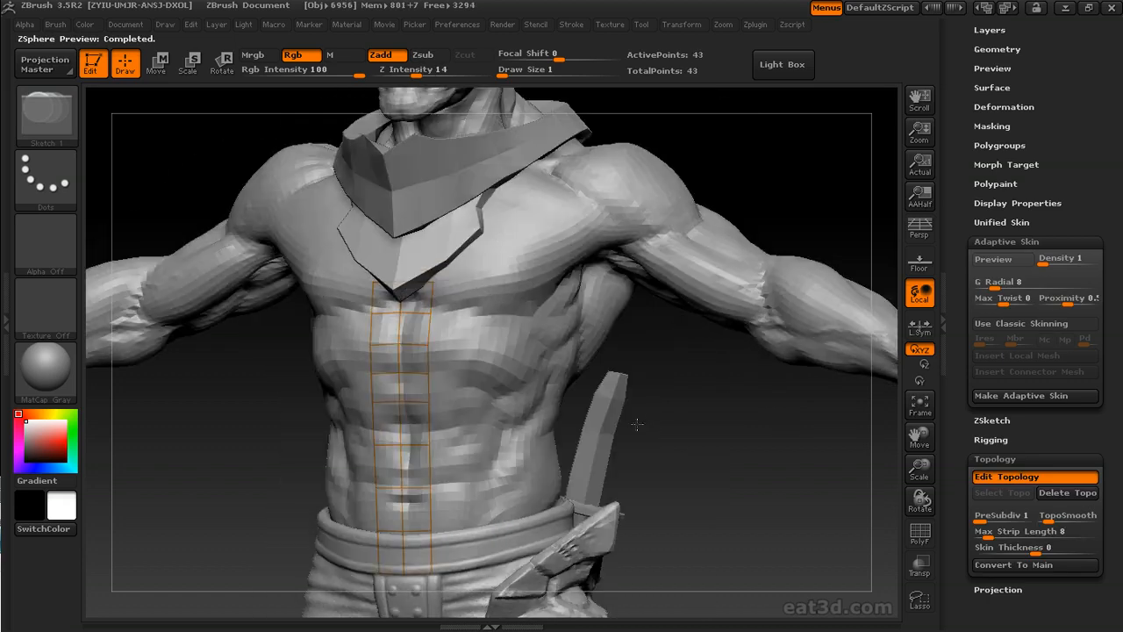
# Draw a strap of topology quads from the collar's edge across the pectoral toward the armpit
pyautogui.moveTo(672, 413); pyautogui.dragTo(651, 458)
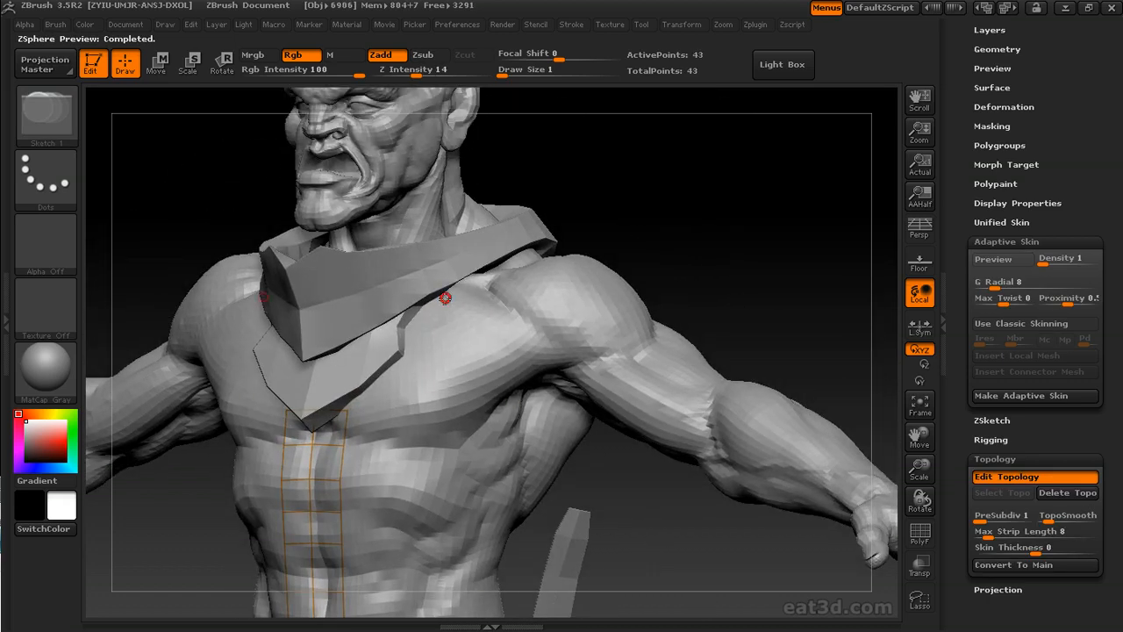
pyautogui.moveTo(716, 218); pyautogui.dragTo(429, 276)
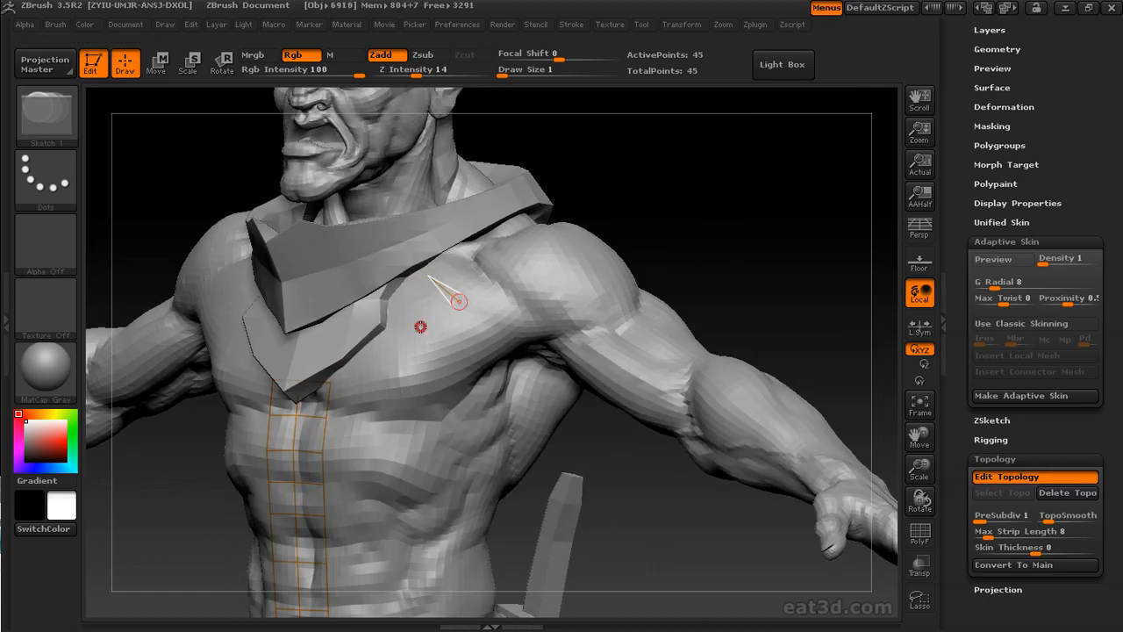
pyautogui.moveTo(525, 258); pyautogui.dragTo(438, 251)
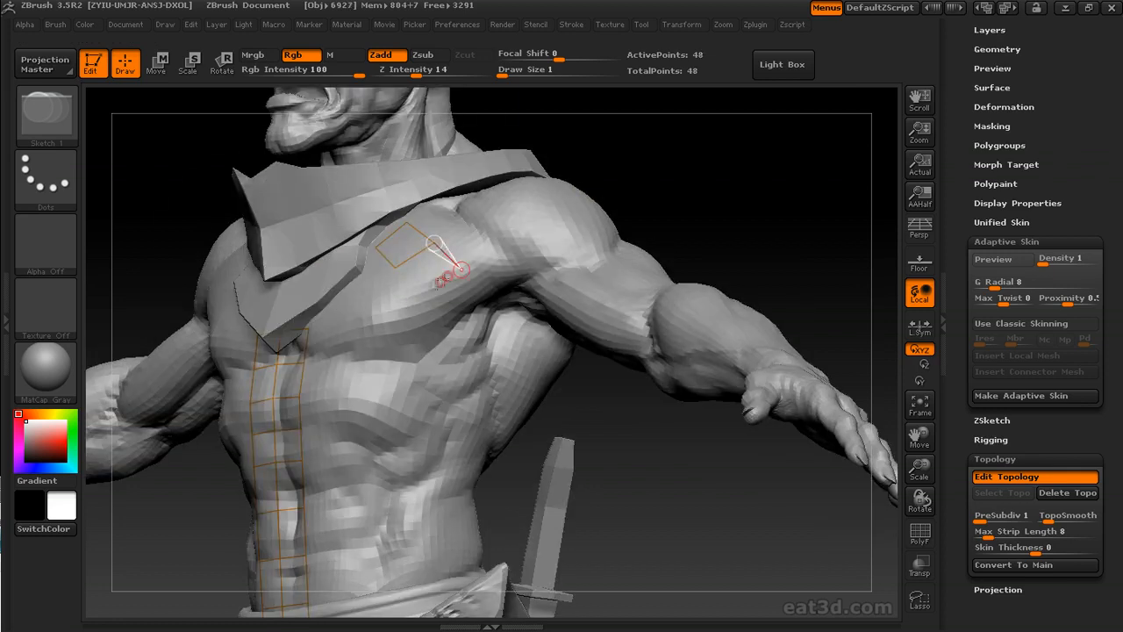
pyautogui.moveTo(741, 253); pyautogui.dragTo(654, 192)
pyautogui.moveTo(486, 306); pyautogui.dragTo(411, 283)
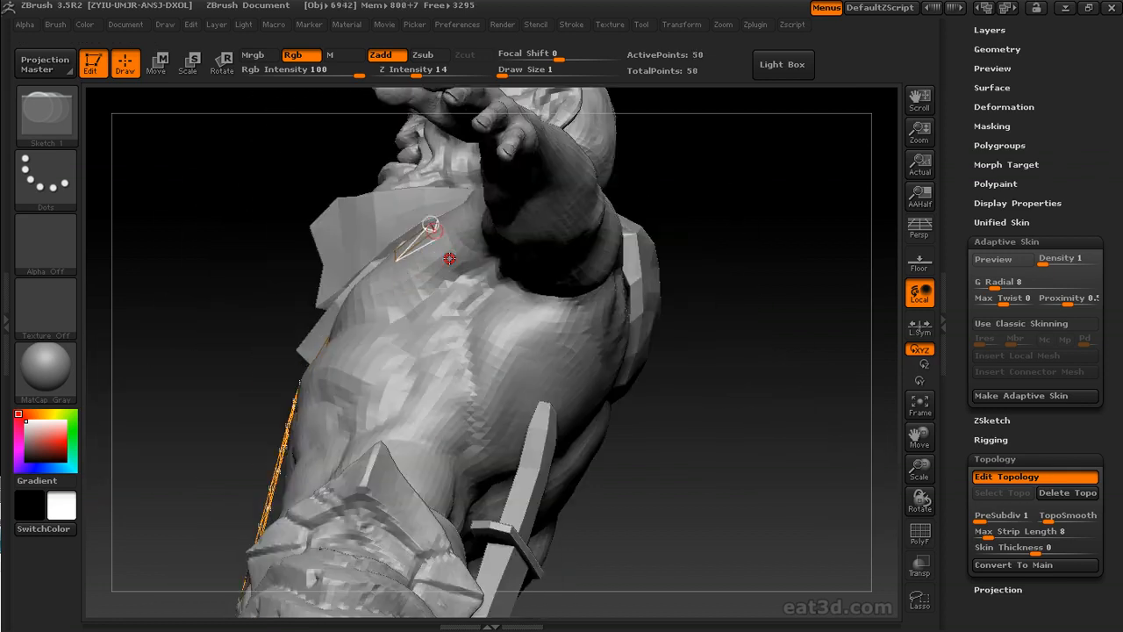
# Continue the chest strap under the armpit onto the side of the rib cage
pyautogui.moveTo(754, 392); pyautogui.dragTo(527, 307)
pyautogui.click(474, 281)
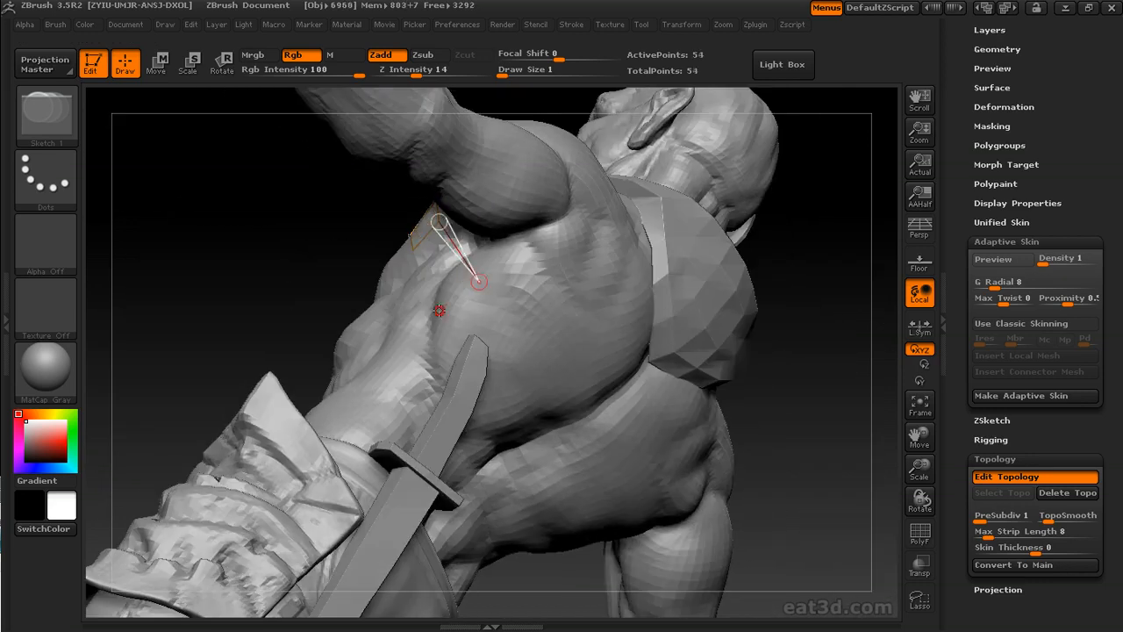
pyautogui.click(444, 309)
pyautogui.moveTo(281, 289); pyautogui.dragTo(395, 264)
pyautogui.click(381, 250)
pyautogui.moveTo(689, 337)
pyautogui.mouseDown()
pyautogui.moveTo(718, 336)
pyautogui.moveTo(553, 302)
pyautogui.moveTo(474, 316)
pyautogui.mouseUp()
pyautogui.click(484, 254)
pyautogui.click(448, 282)
# Reposition the strap's point behind the armpit and add the next quad on the side of the back
pyautogui.press('w')
pyautogui.moveTo(383, 260); pyautogui.dragTo(362, 314)
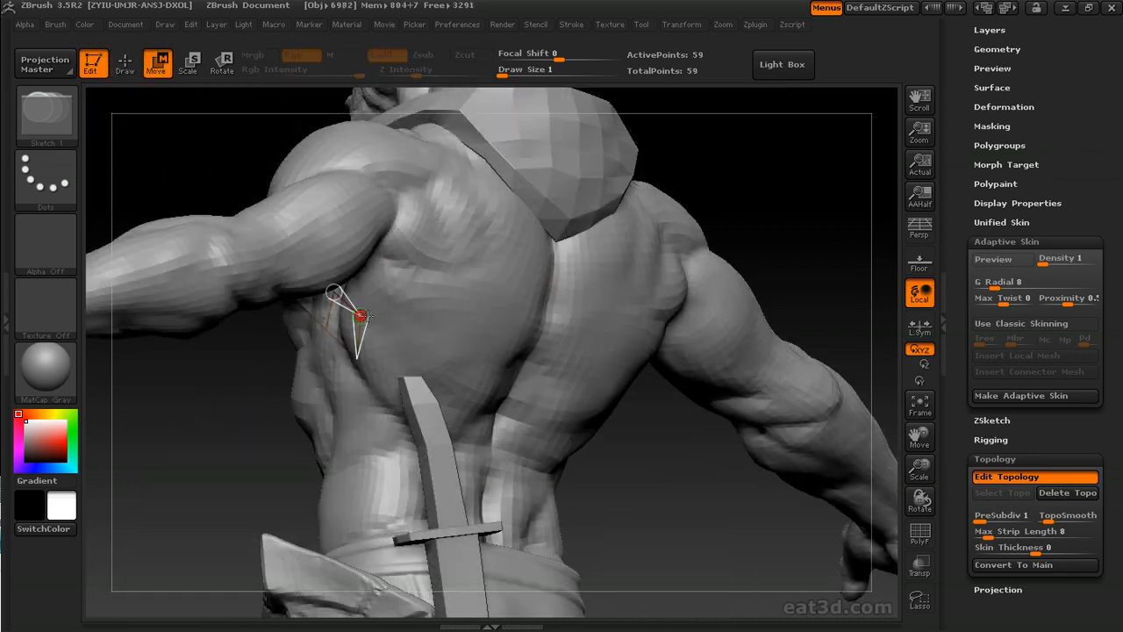
pyautogui.press('q')
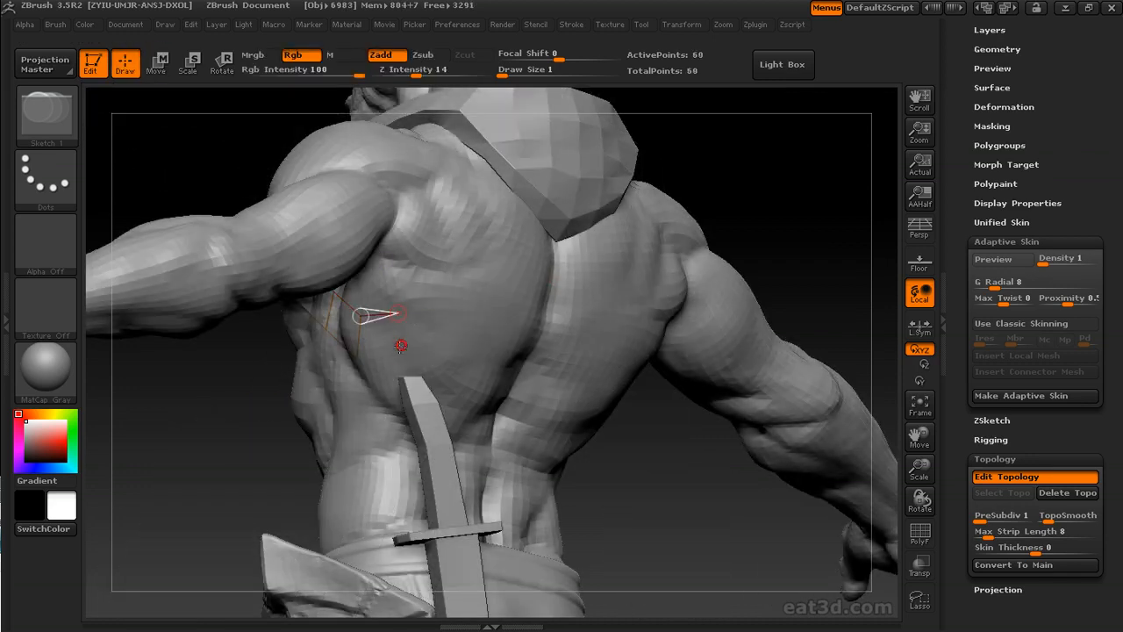
pyautogui.click(357, 359)
# Extend the strap with quads across the upper back to the spine below the collar and preview its adaptive skin
pyautogui.moveTo(803, 224); pyautogui.dragTo(667, 258)
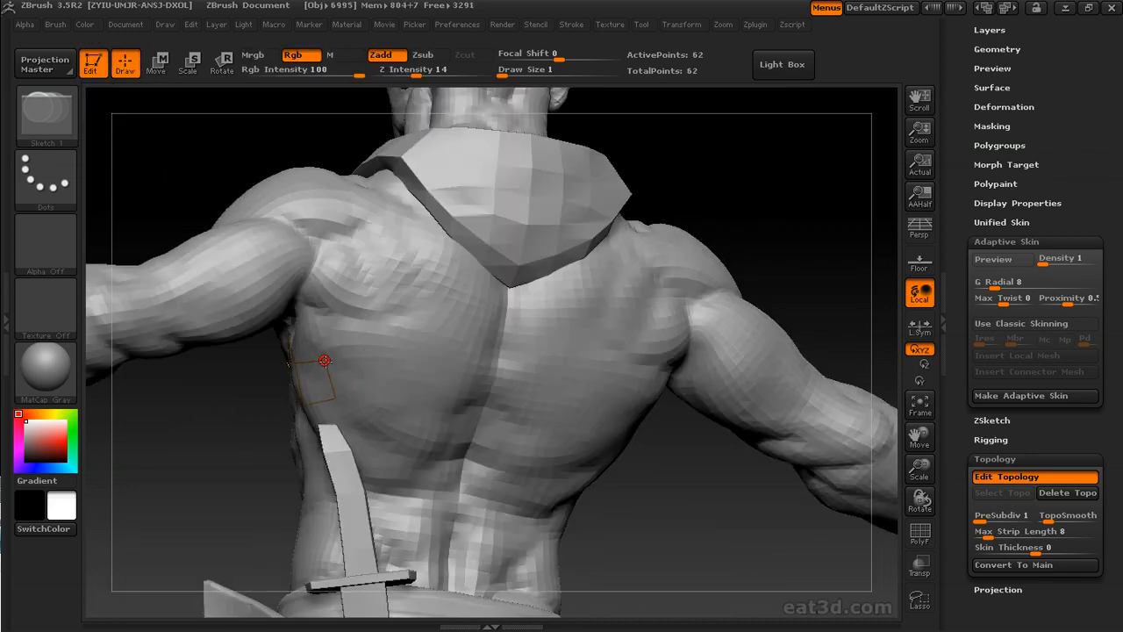
pyautogui.click(379, 390)
pyautogui.click(336, 398)
pyautogui.moveTo(782, 204); pyautogui.dragTo(712, 219)
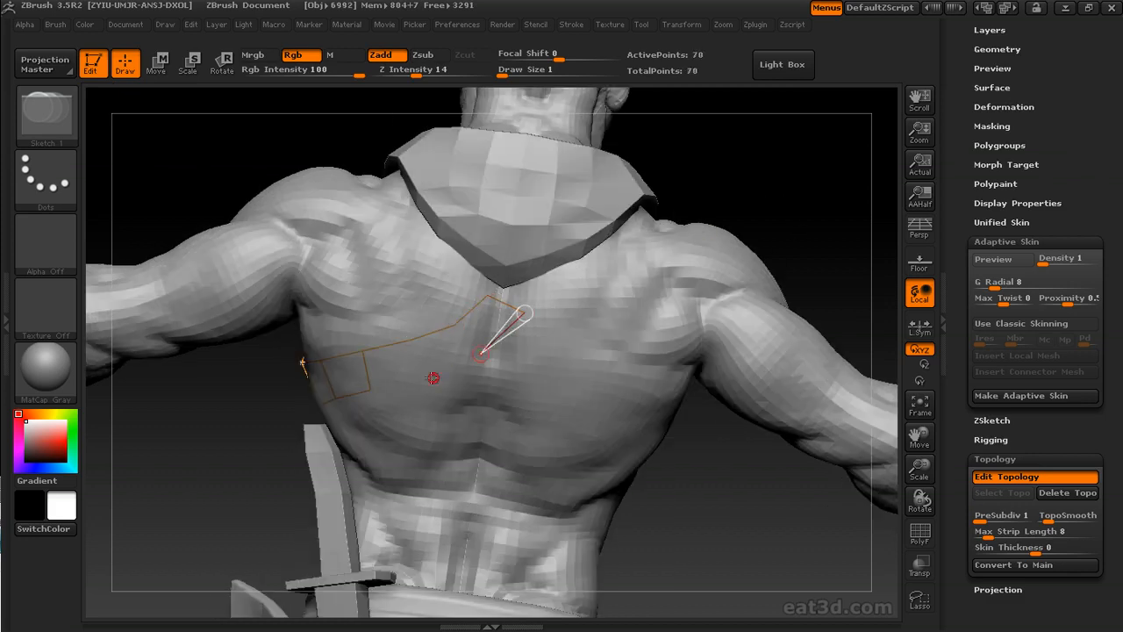
pyautogui.moveTo(786, 211); pyautogui.dragTo(706, 215)
pyautogui.moveTo(706, 215); pyautogui.dragTo(734, 195)
pyautogui.press('a')
pyautogui.press('a')
# Draw a band of topology quads over the deltoid from the front of the shoulder to its back
pyautogui.moveTo(681, 221); pyautogui.dragTo(674, 222)
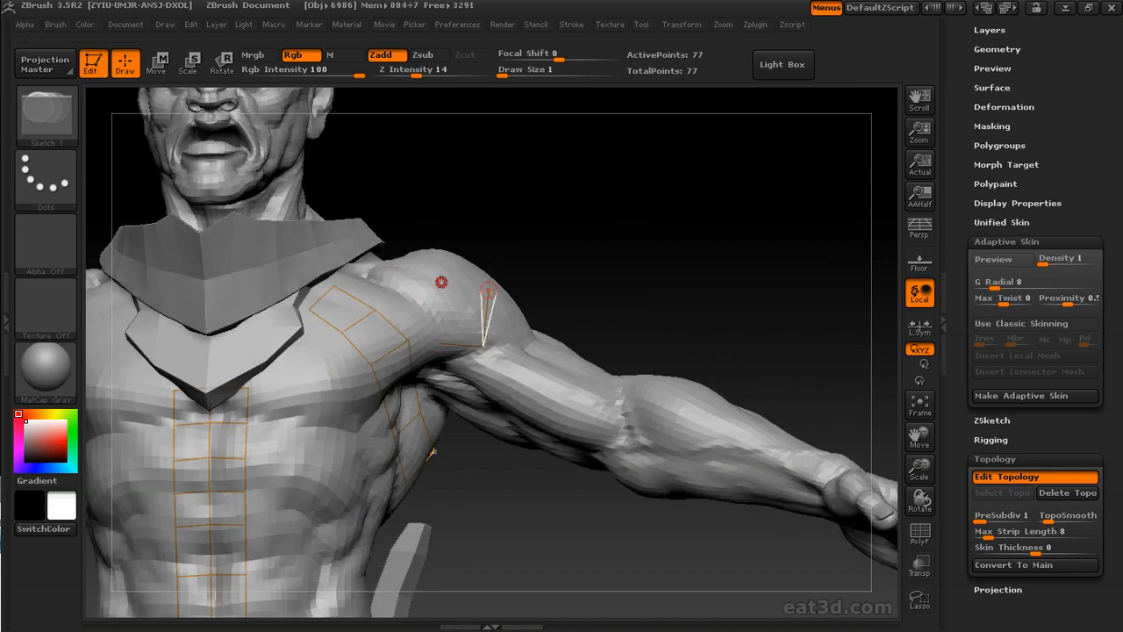
pyautogui.moveTo(610, 214); pyautogui.dragTo(499, 276)
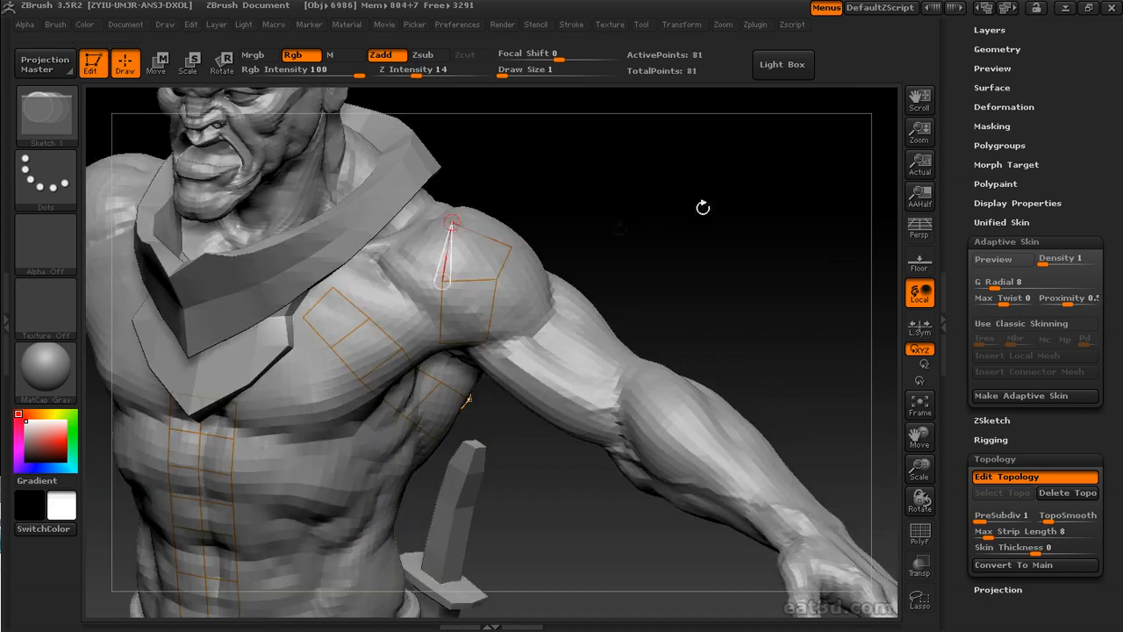
pyautogui.click(443, 277)
pyautogui.moveTo(688, 268); pyautogui.dragTo(491, 375)
pyautogui.moveTo(620, 300)
pyautogui.mouseDown()
pyautogui.moveTo(306, 281)
pyautogui.moveTo(463, 294)
pyautogui.mouseUp()
pyautogui.click(411, 360)
pyautogui.click(392, 304)
pyautogui.keyDown('alt'); pyautogui.moveTo(280, 369); pyautogui.dragTo(327, 218); pyautogui.keyUp('alt')
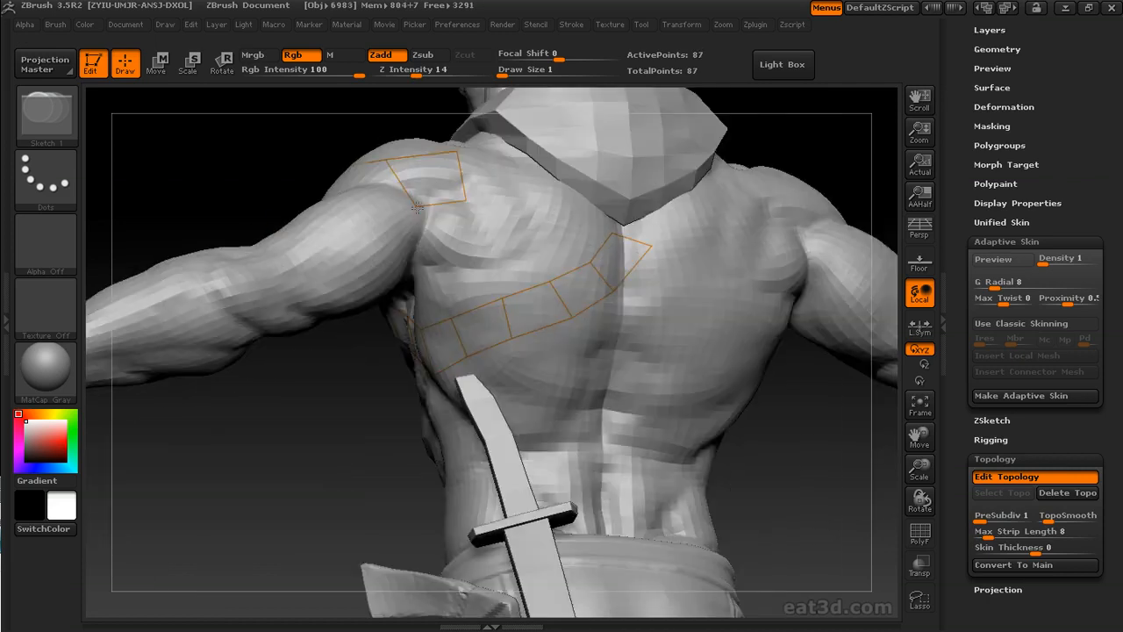
# Continue the shoulder band of quads around the upper arm and through the armpit
pyautogui.moveTo(783, 154)
pyautogui.mouseDown()
pyautogui.moveTo(772, 301)
pyautogui.moveTo(434, 274)
pyautogui.moveTo(689, 240)
pyautogui.moveTo(412, 280)
pyautogui.mouseUp()
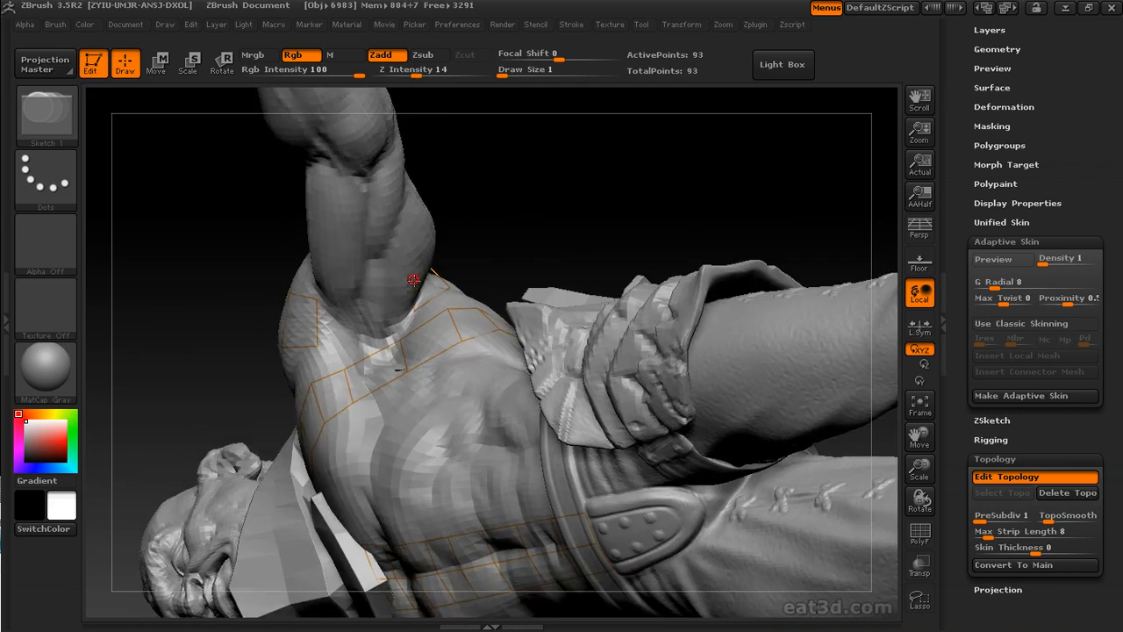
pyautogui.click(413, 313)
pyautogui.moveTo(241, 279); pyautogui.dragTo(375, 291)
pyautogui.click(423, 278)
pyautogui.moveTo(496, 254); pyautogui.dragTo(816, 141)
pyautogui.click(325, 267)
pyautogui.moveTo(325, 268); pyautogui.dragTo(422, 320)
pyautogui.click(407, 311)
# Draw the upper line of a hip strap from the abdomen strip over the thigh armor and adjust a point's position
pyautogui.moveTo(744, 375); pyautogui.dragTo(518, 349)
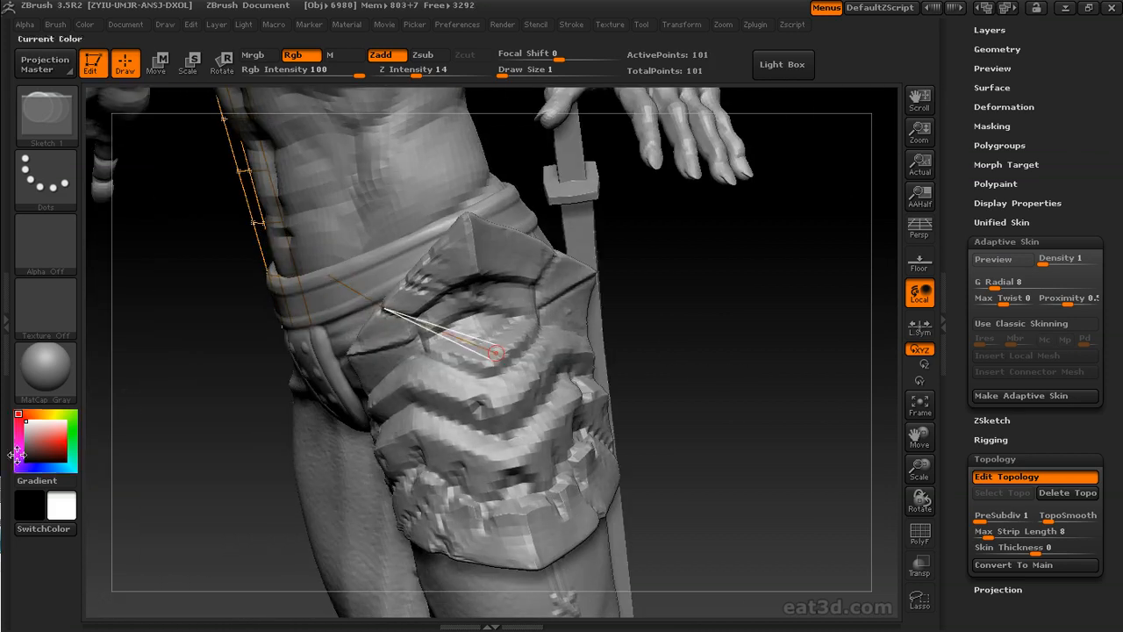
pyautogui.moveTo(722, 396); pyautogui.dragTo(576, 372)
pyautogui.press('w')
pyautogui.moveTo(363, 370); pyautogui.dragTo(365, 354)
pyautogui.press('q')
# Continue the hip strap's upper line around the side and over the buttock to the back centre of the waistband
pyautogui.moveTo(640, 364); pyautogui.dragTo(561, 358)
pyautogui.click(427, 324)
pyautogui.moveTo(737, 364); pyautogui.dragTo(583, 355)
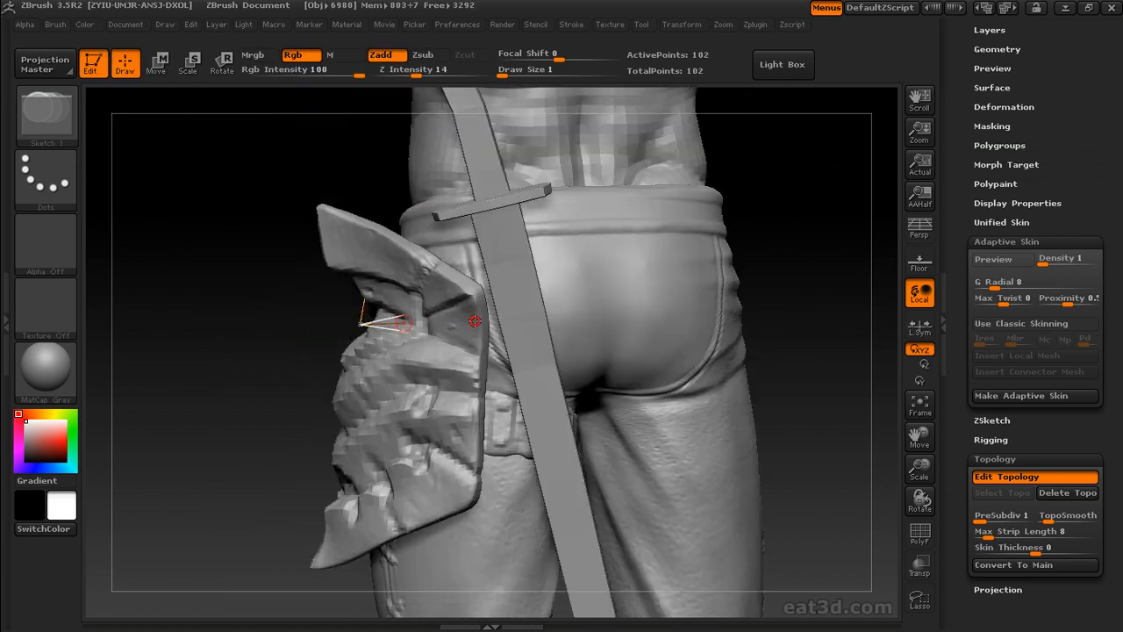
pyautogui.keyDown('alt'); pyautogui.moveTo(803, 250); pyautogui.dragTo(755, 276); pyautogui.keyUp('alt')
pyautogui.moveTo(794, 268); pyautogui.dragTo(745, 284)
pyautogui.click(383, 332)
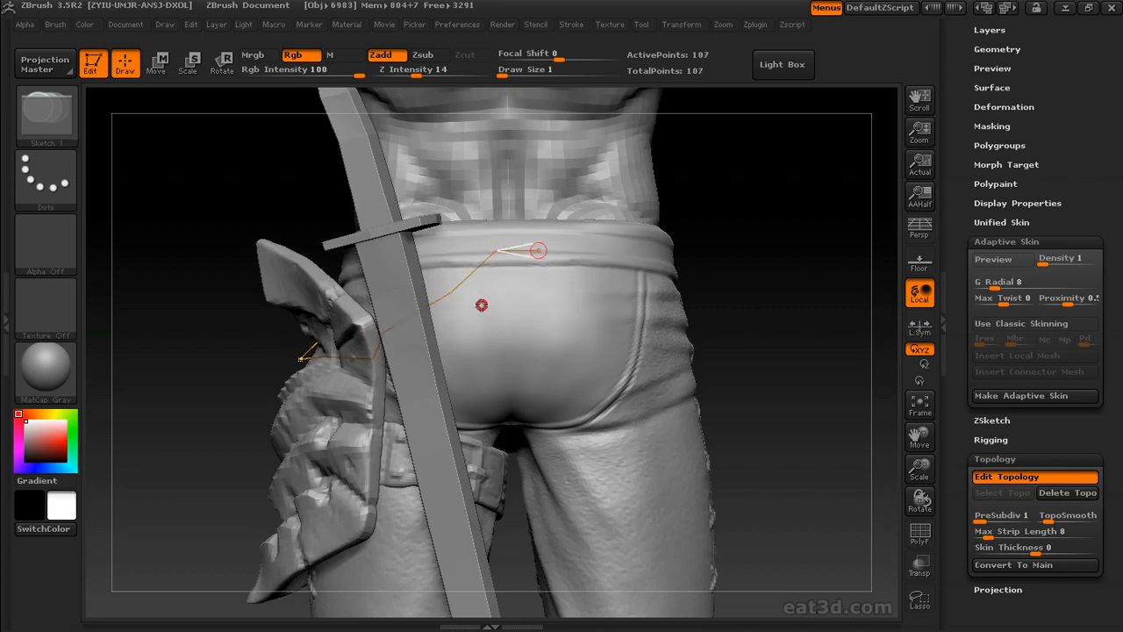
# Add the lower edge and cross edges that form the hip strap's quads from the back centre to the thigh armor
pyautogui.moveTo(758, 334); pyautogui.dragTo(769, 369)
pyautogui.click(392, 331)
pyautogui.moveTo(587, 403)
pyautogui.mouseDown()
pyautogui.moveTo(524, 402)
pyautogui.moveTo(588, 389)
pyautogui.mouseUp()
pyautogui.click(368, 375)
pyautogui.click(364, 359)
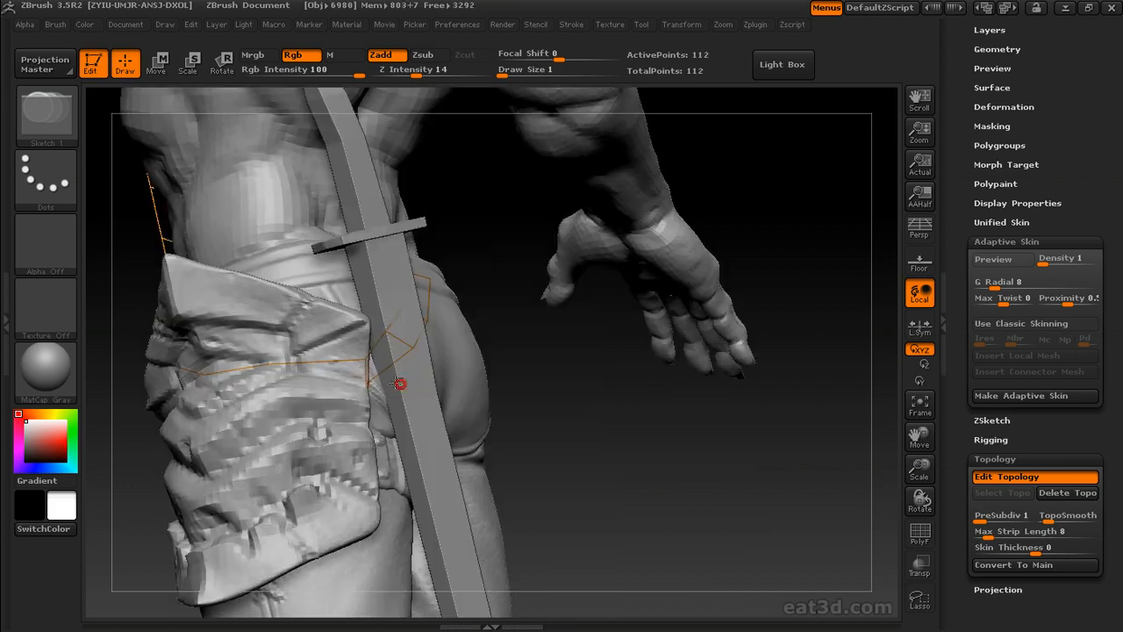
# Extend the hip strap's lower edge and cross edges around the thigh armor to form more quads
pyautogui.click(201, 400)
pyautogui.click(204, 375)
pyautogui.moveTo(605, 434); pyautogui.dragTo(558, 435)
pyautogui.click(268, 364)
pyautogui.click(273, 393)
pyautogui.moveTo(628, 368); pyautogui.dragTo(678, 370)
pyautogui.click(364, 382)
pyautogui.moveTo(561, 382)
pyautogui.mouseDown()
pyautogui.moveTo(626, 389)
pyautogui.moveTo(479, 395)
pyautogui.mouseUp()
pyautogui.click(245, 359)
pyautogui.click(264, 333)
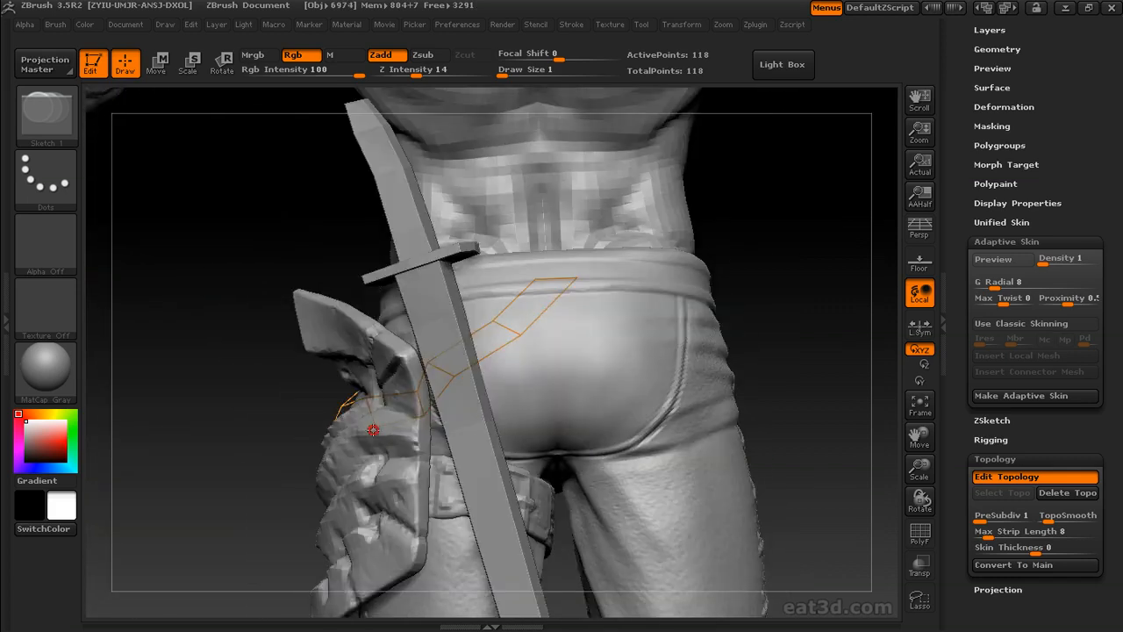
# Reposition a hip strap point on the thigh armor and add the remaining lower points toward the front abdomen strip
pyautogui.press('w')
pyautogui.moveTo(250, 432)
pyautogui.mouseDown()
pyautogui.moveTo(241, 436)
pyautogui.moveTo(355, 425)
pyautogui.mouseUp()
pyautogui.moveTo(628, 435)
pyautogui.mouseDown()
pyautogui.moveTo(672, 436)
pyautogui.moveTo(539, 420)
pyautogui.moveTo(683, 409)
pyautogui.mouseUp()
pyautogui.press('q')
pyautogui.click(378, 389)
pyautogui.moveTo(742, 406); pyautogui.dragTo(667, 402)
pyautogui.click(481, 405)
pyautogui.moveTo(742, 408); pyautogui.dragTo(641, 412)
pyautogui.click(572, 426)
pyautogui.moveTo(571, 427); pyautogui.dragTo(818, 422)
# Change the topology's skin thickness and check the strap skin preview from several angles
pyautogui.press('a')
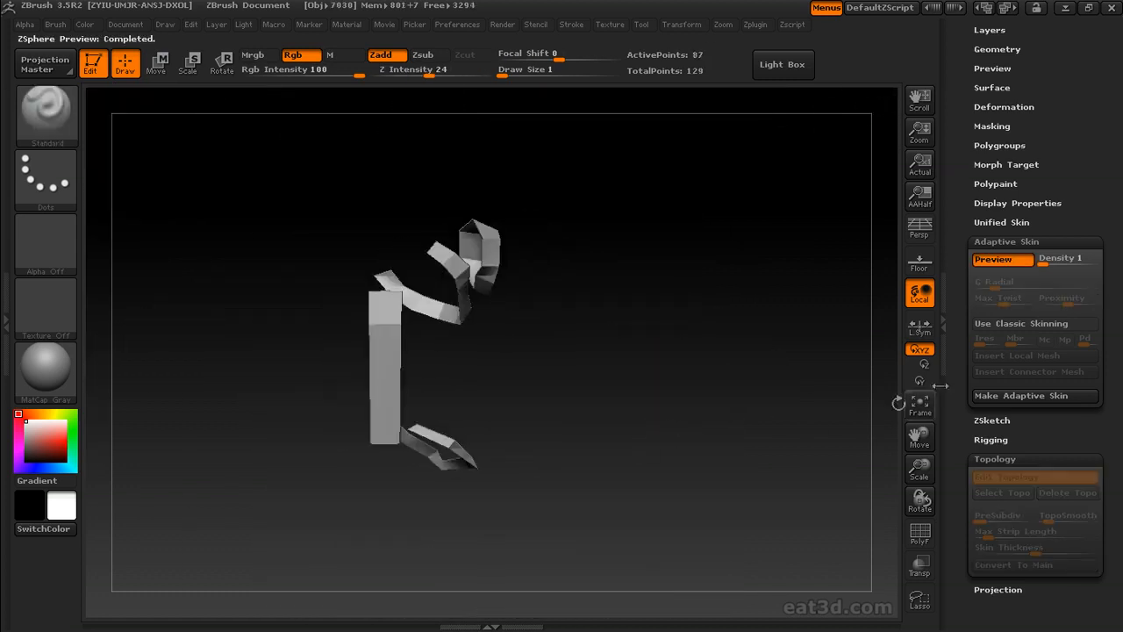
pyautogui.press('a')
pyautogui.scroll(-1, 965, 405)
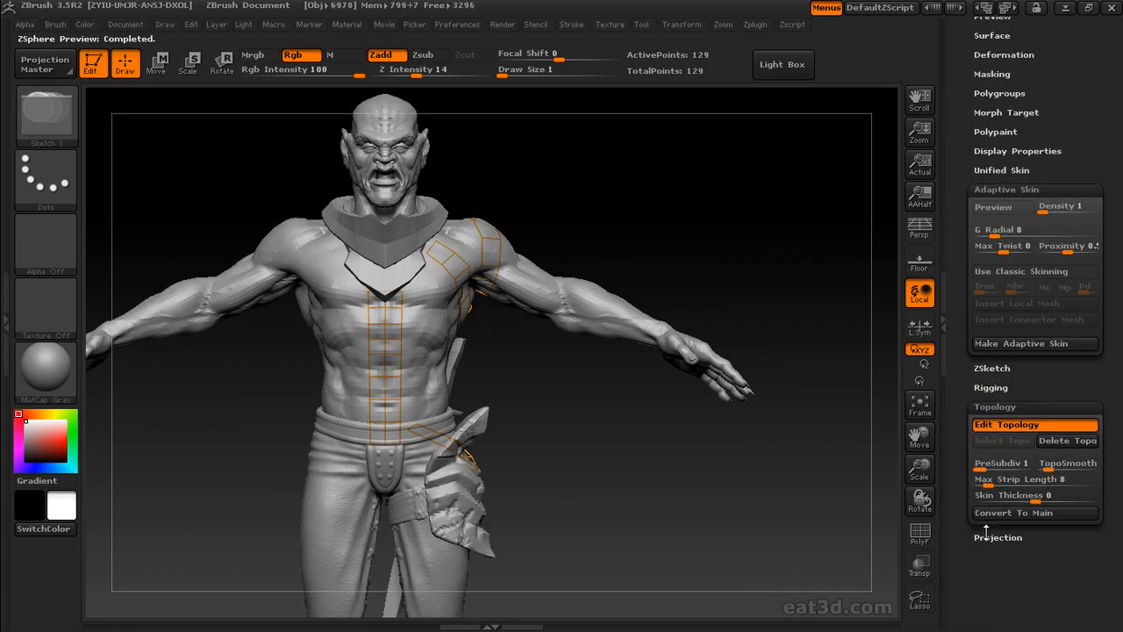
pyautogui.click(1009, 495)
pyautogui.press('Return')
pyautogui.press('a')
pyautogui.moveTo(723, 244)
pyautogui.mouseDown()
pyautogui.moveTo(702, 230)
pyautogui.moveTo(674, 265)
pyautogui.moveTo(740, 371)
pyautogui.moveTo(714, 316)
pyautogui.moveTo(662, 354)
pyautogui.mouseUp()
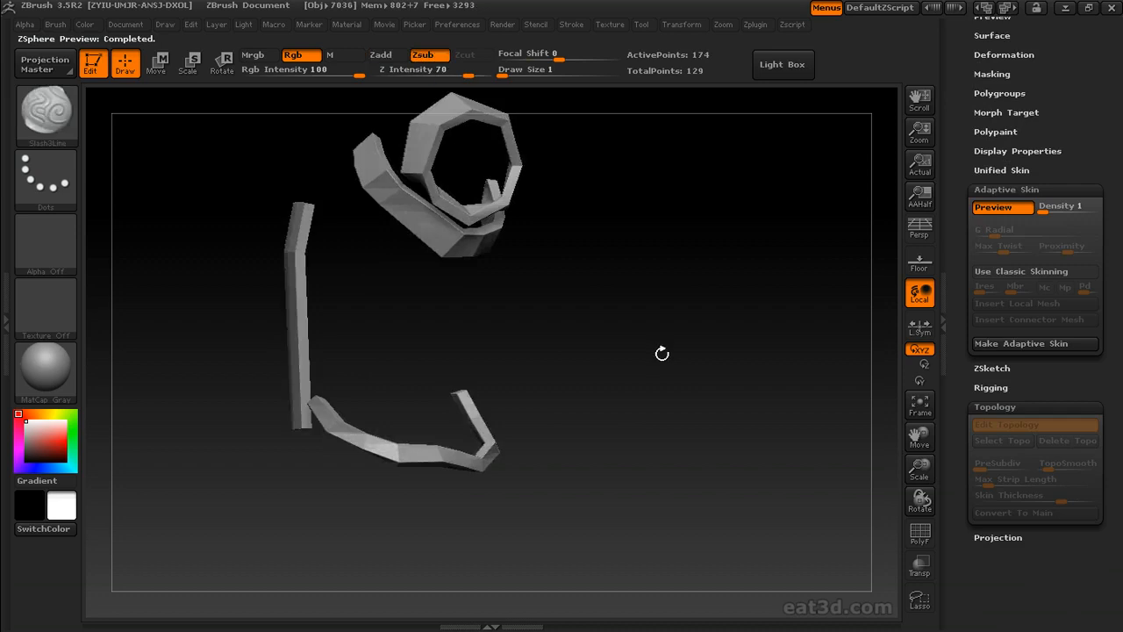
pyautogui.press('a')
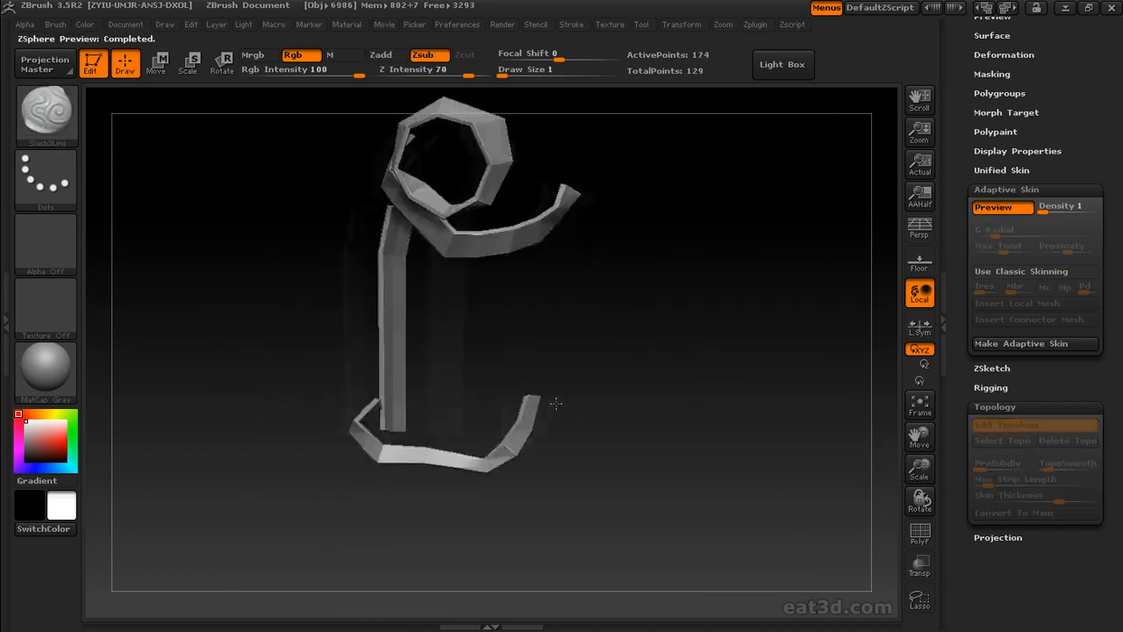
# Make an adaptive skin from the previewed straps and make ThighArmor05 the active tool on a cleared canvas
pyautogui.moveTo(699, 399)
pyautogui.mouseDown()
pyautogui.moveTo(682, 412)
pyautogui.moveTo(960, 371)
pyautogui.mouseUp()
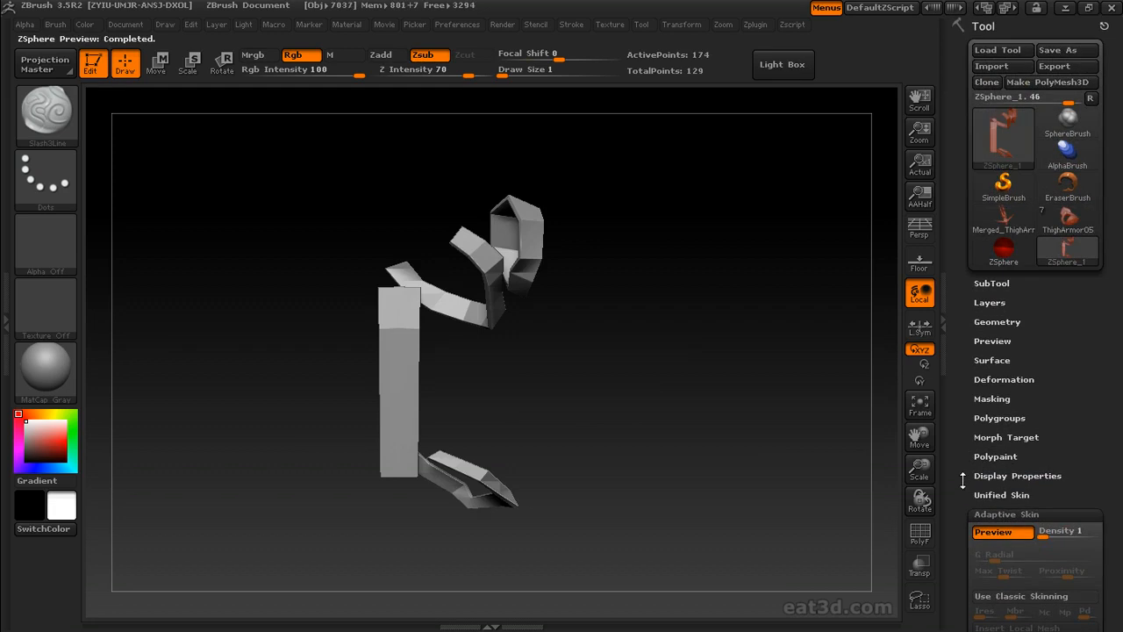
pyautogui.moveTo(962, 481); pyautogui.dragTo(964, 368)
pyautogui.click(1035, 484)
pyautogui.click(93, 64)
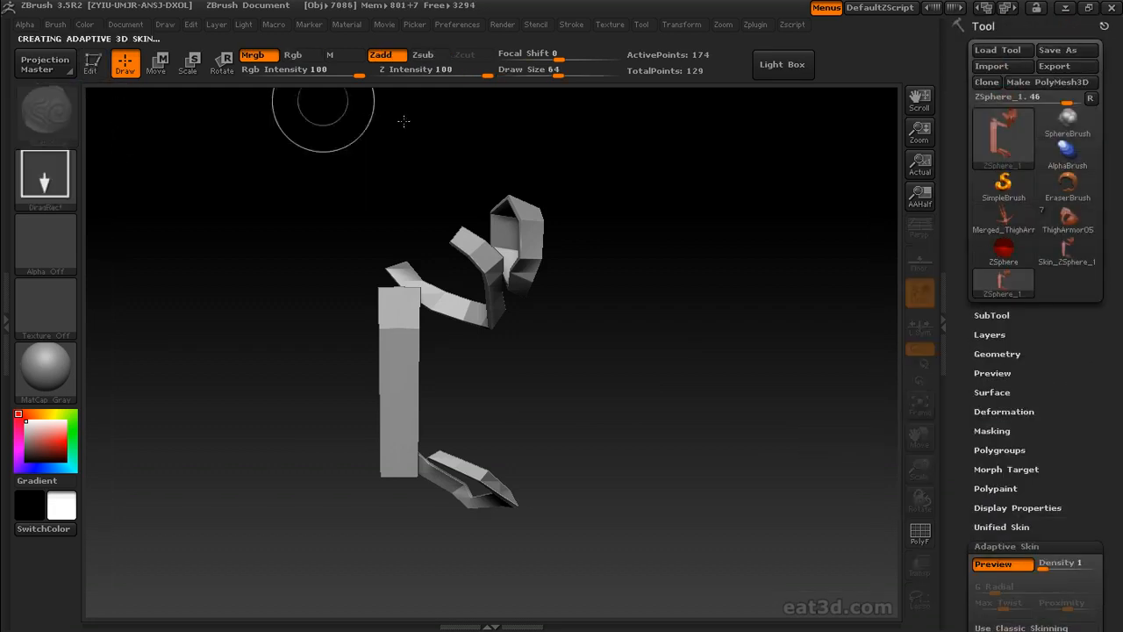
pyautogui.hotkey('ctrl', 'n')
pyautogui.click(1062, 221)
pyautogui.click(992, 315)
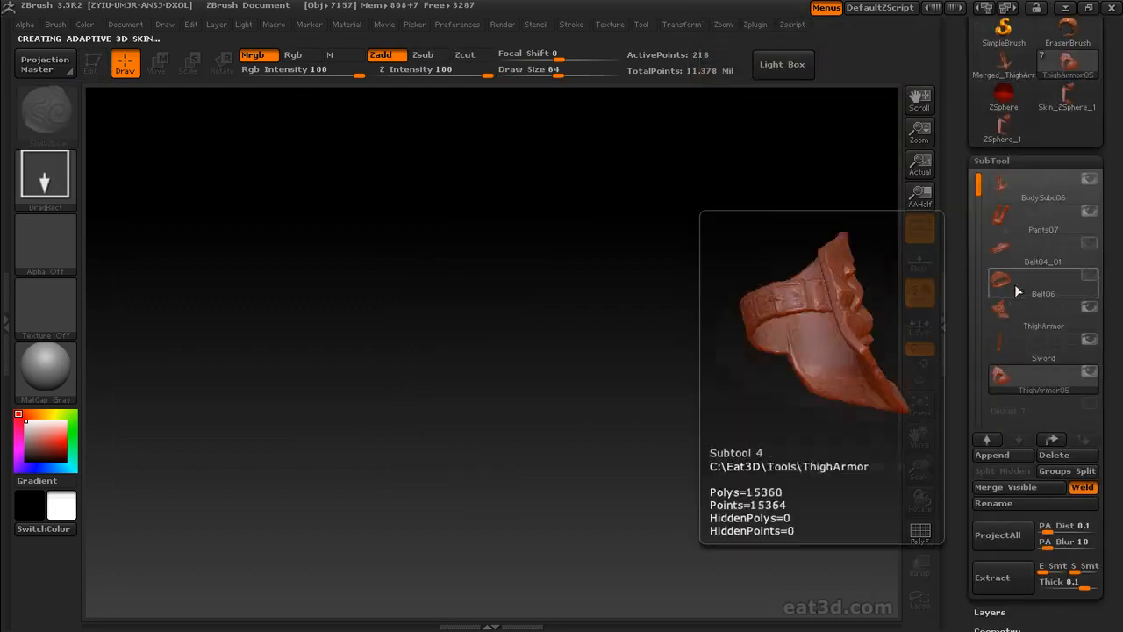
pyautogui.click(1012, 457)
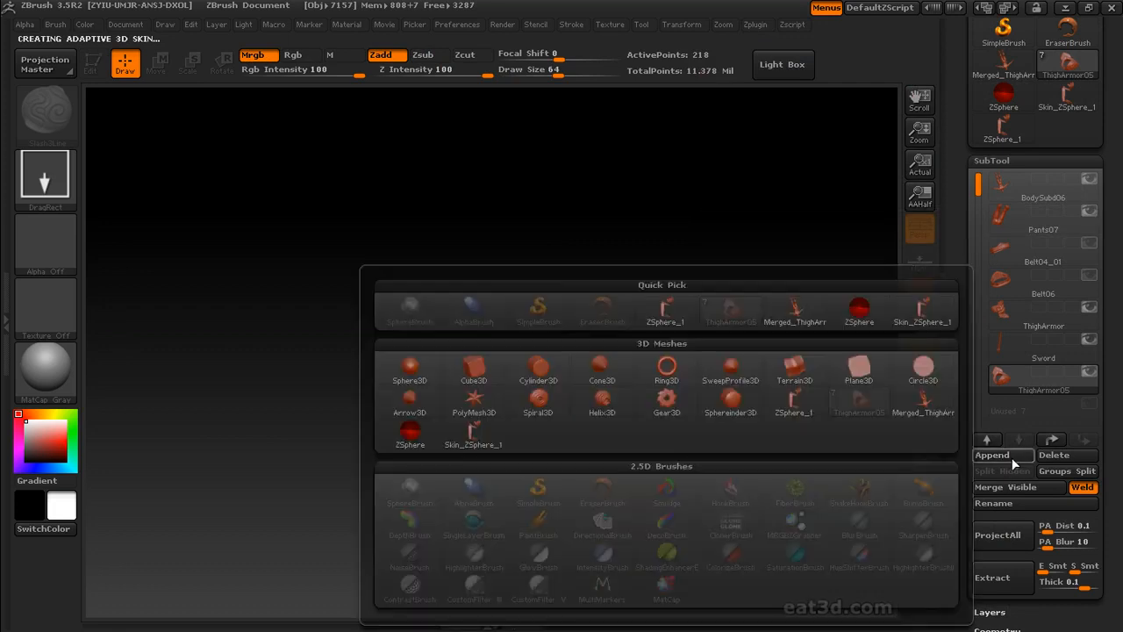
pyautogui.click(793, 399)
pyautogui.moveTo(476, 399); pyautogui.dragTo(475, 444)
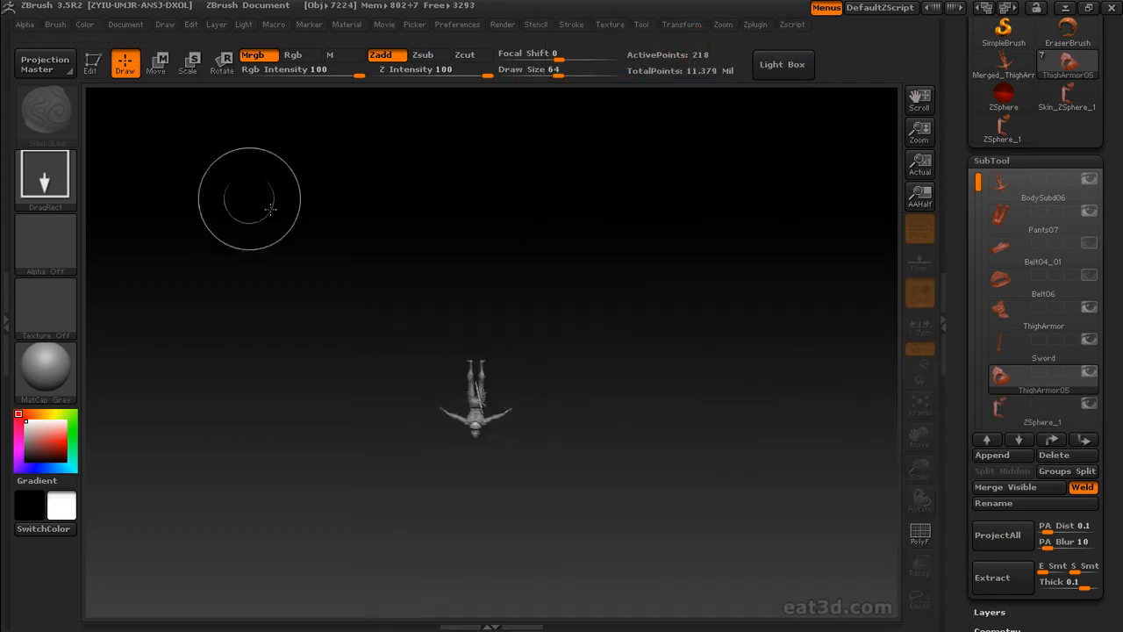
pyautogui.hotkey('ctrl', 'n')
pyautogui.click(1043, 424)
pyautogui.click(1054, 455)
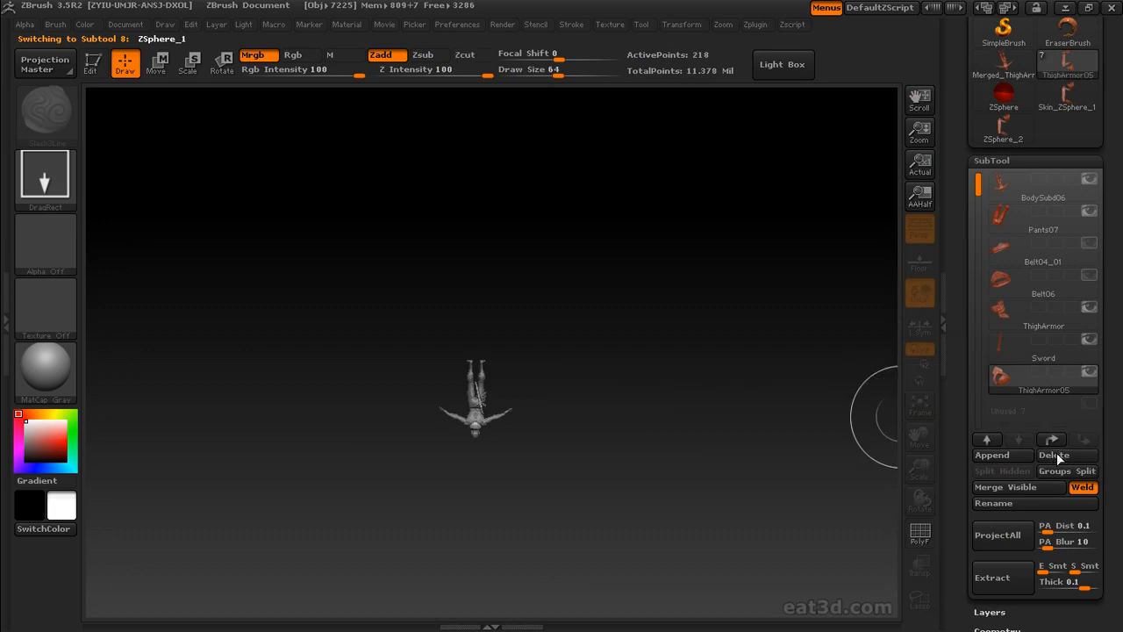
# Append Skin_ZSphere_1 to the ThighArmor05 subtools and choose the Standard brush with the DragRect stroke
pyautogui.click(999, 454)
pyautogui.click(474, 434)
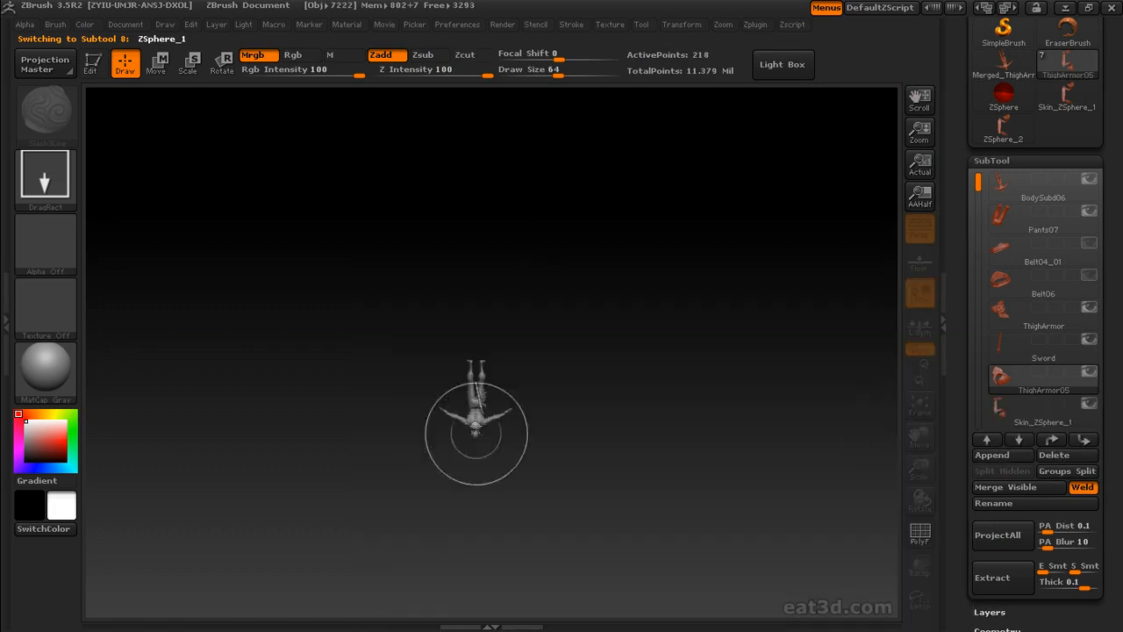
pyautogui.click(90, 64)
pyautogui.click(58, 121)
pyautogui.click(200, 340)
pyautogui.click(74, 191)
pyautogui.click(197, 196)
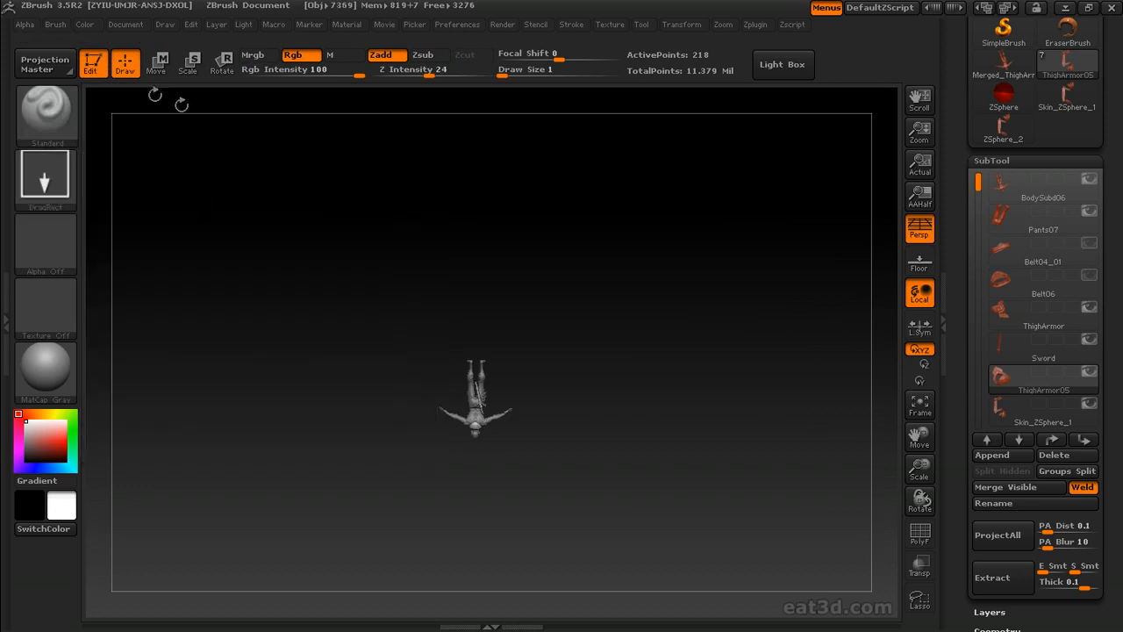
# Clear the canvas, redraw the character with its subtools and inspect the strap skin on the body
pyautogui.click(94, 64)
pyautogui.hotkey('ctrl', 'n')
pyautogui.moveTo(495, 361); pyautogui.dragTo(513, 549)
pyautogui.click(94, 64)
pyautogui.moveTo(594, 248); pyautogui.dragTo(781, 131)
pyautogui.moveTo(788, 385)
pyautogui.mouseDown()
pyautogui.moveTo(694, 444)
pyautogui.moveTo(797, 444)
pyautogui.mouseUp()
pyautogui.keyDown('shift'); pyautogui.moveTo(271, 287); pyautogui.dragTo(401, 577); pyautogui.keyUp('shift')
# Clear the canvas and bring the ZSphere_2 topology tool back onto it in edit mode
pyautogui.click(93, 67)
pyautogui.hotkey('ctrl', 'n')
pyautogui.moveTo(1064, 260)
pyautogui.click(1010, 287)
pyautogui.moveTo(573, 424); pyautogui.dragTo(575, 461)
pyautogui.click(92, 67)
pyautogui.moveTo(721, 395)
pyautogui.keyDown('alt'); pyautogui.mouseDown()
pyautogui.moveTo(732, 463)
pyautogui.moveTo(863, 444)
pyautogui.mouseUp(); pyautogui.keyUp('alt')
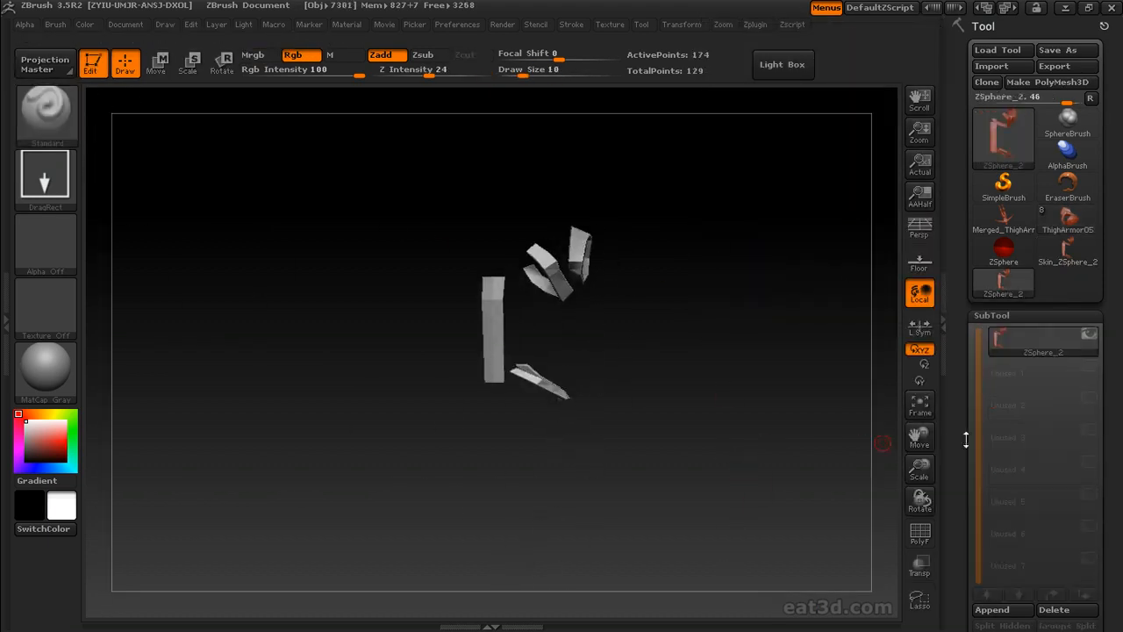
# Return from the skin preview to topology editing with draw size 1 and add a point to the hip strap
pyautogui.press('a')
pyautogui.keyDown('alt'); pyautogui.moveTo(687, 422); pyautogui.dragTo(580, 460); pyautogui.keyUp('alt')
pyautogui.moveTo(817, 472)
pyautogui.keyDown('alt'); pyautogui.mouseDown()
pyautogui.moveTo(692, 243)
pyautogui.moveTo(729, 266)
pyautogui.moveTo(725, 254)
pyautogui.moveTo(712, 282)
pyautogui.moveTo(734, 323)
pyautogui.moveTo(723, 357)
pyautogui.mouseUp(); pyautogui.keyUp('alt')
pyautogui.press('[')
pyautogui.click(430, 414)
# Draw the outer line of a sword strap from the lower blade past the thigh and buttock seam to the waistband
pyautogui.moveTo(806, 361); pyautogui.dragTo(730, 449)
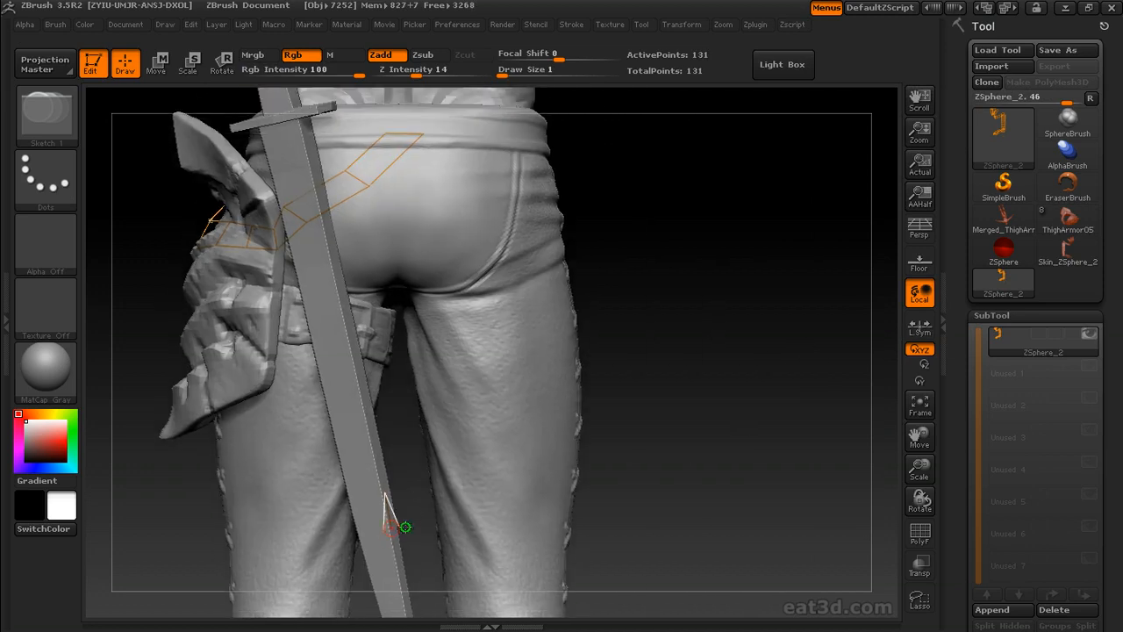
pyautogui.click(501, 233)
pyautogui.click(514, 189)
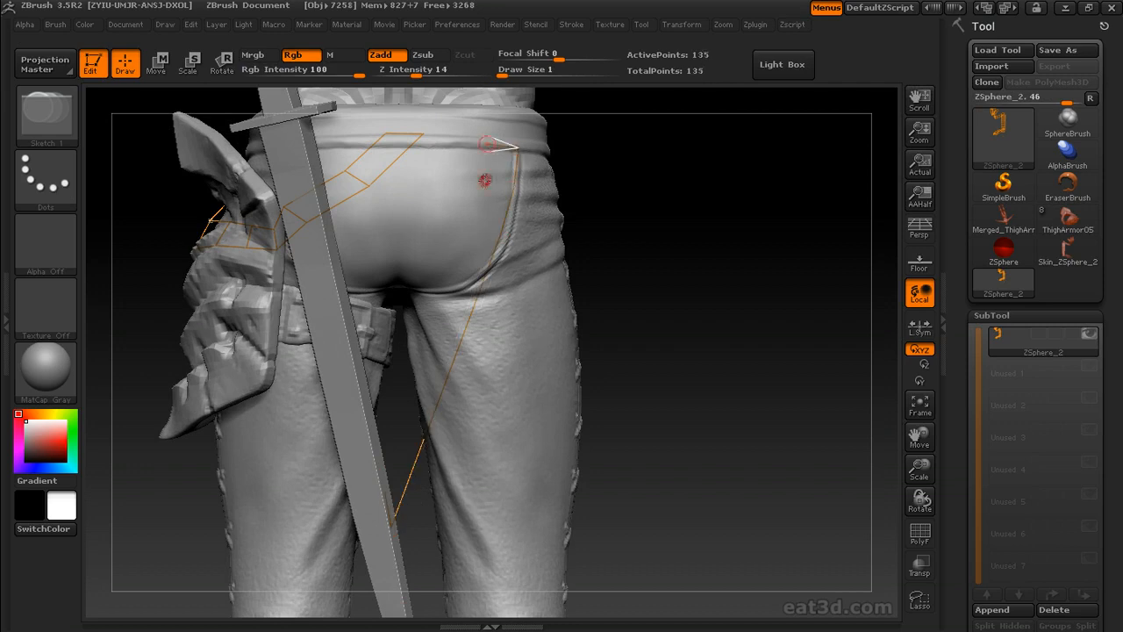
# Add the sword strap's inner line and cross edges to form quads, and adjust its points between the legs
pyautogui.keyDown('alt'); pyautogui.moveTo(698, 299); pyautogui.dragTo(710, 278); pyautogui.keyUp('alt')
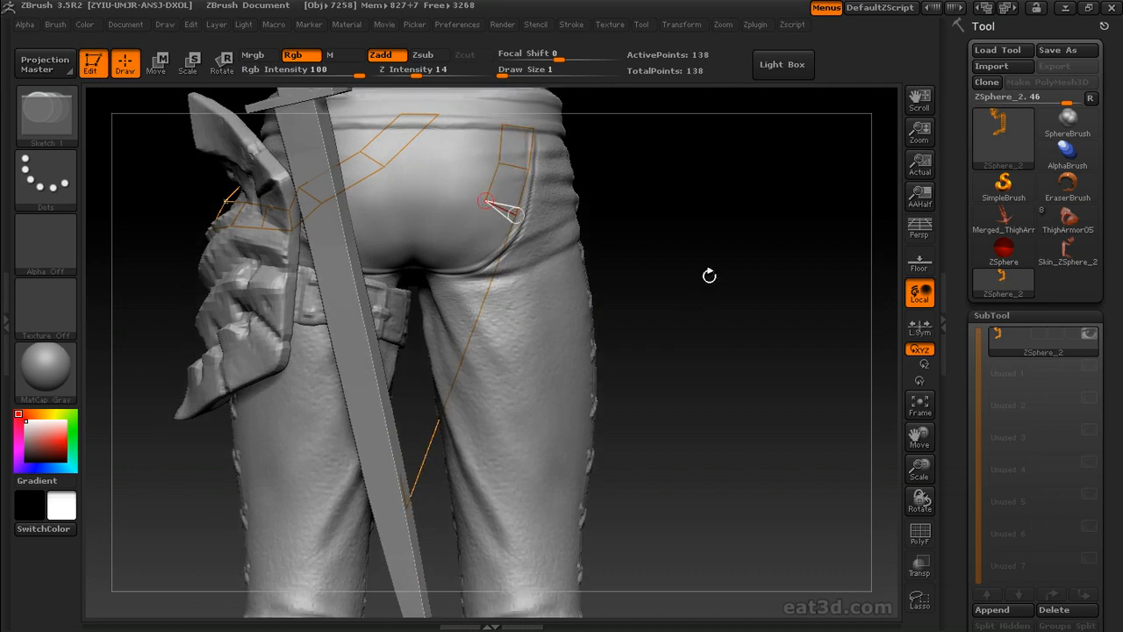
pyautogui.moveTo(687, 387); pyautogui.dragTo(614, 385)
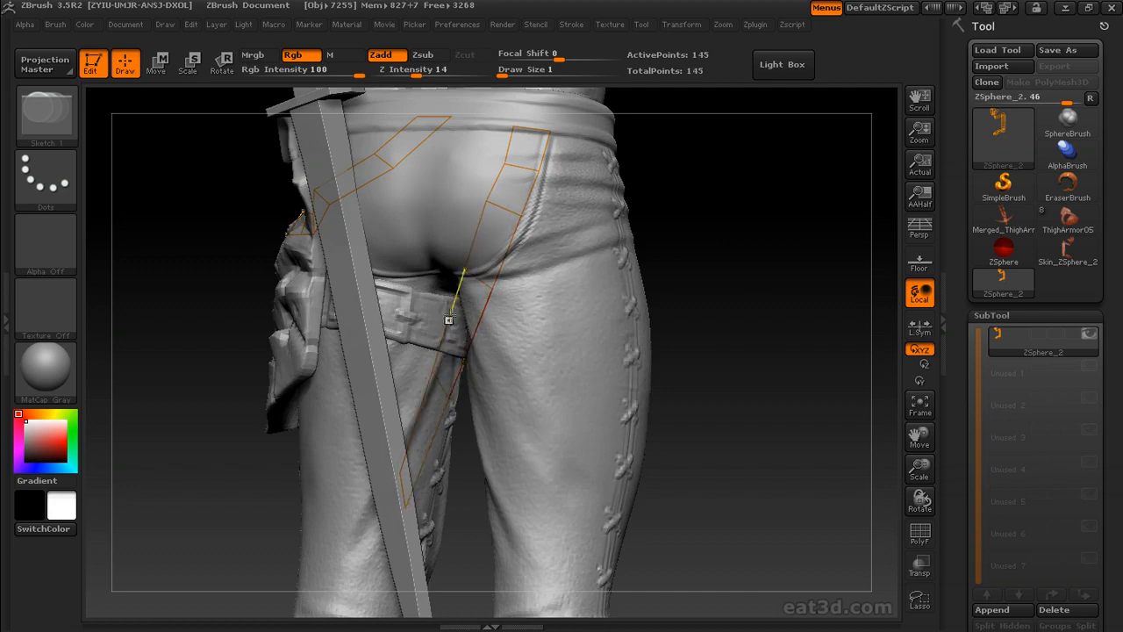
pyautogui.moveTo(693, 412)
pyautogui.mouseDown()
pyautogui.moveTo(760, 416)
pyautogui.moveTo(735, 401)
pyautogui.mouseUp()
pyautogui.press('w')
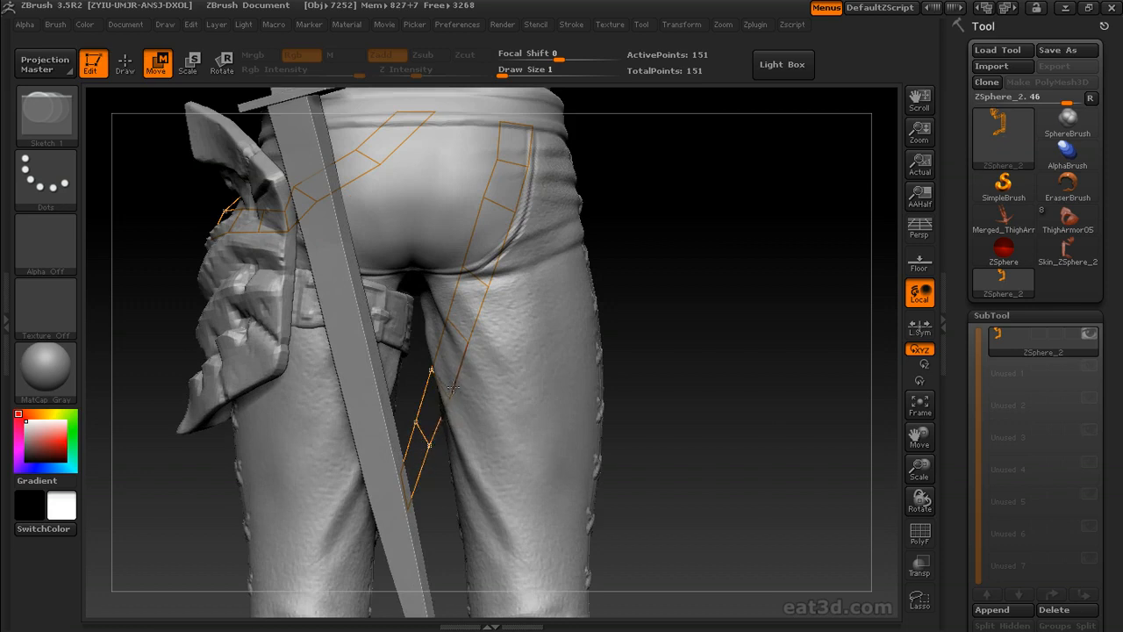
pyautogui.moveTo(652, 382); pyautogui.dragTo(666, 358)
pyautogui.press('q')
# Make a new adaptive skin that includes the sword strap and return to ThighArmor05 on a cleared canvas
pyautogui.moveTo(946, 375); pyautogui.dragTo(945, 261)
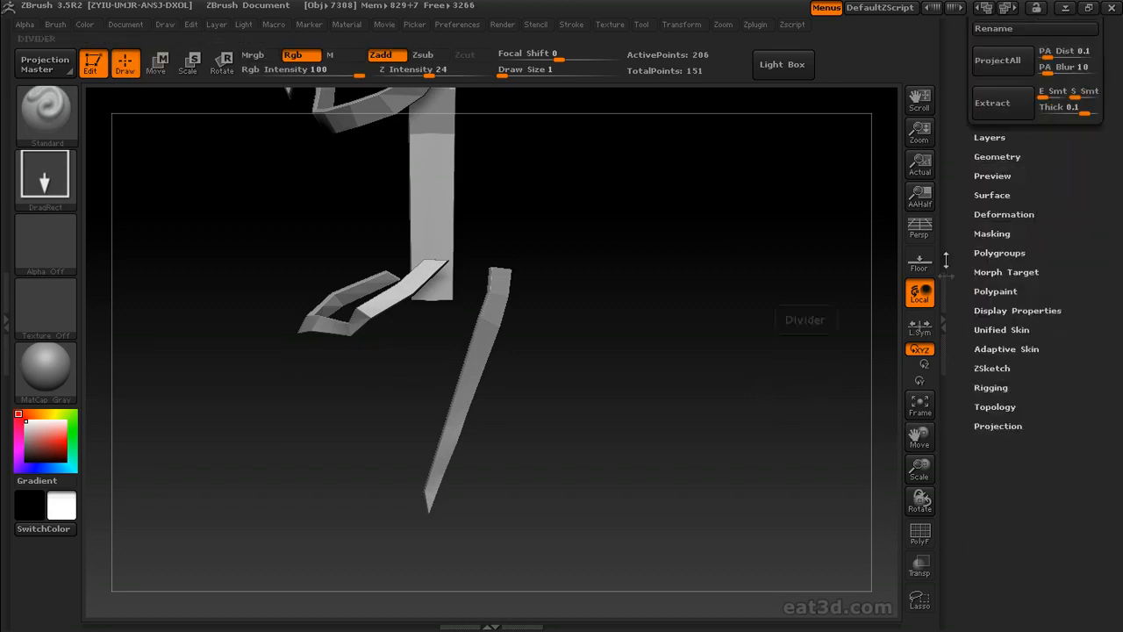
pyautogui.click(1001, 349)
pyautogui.click(1001, 504)
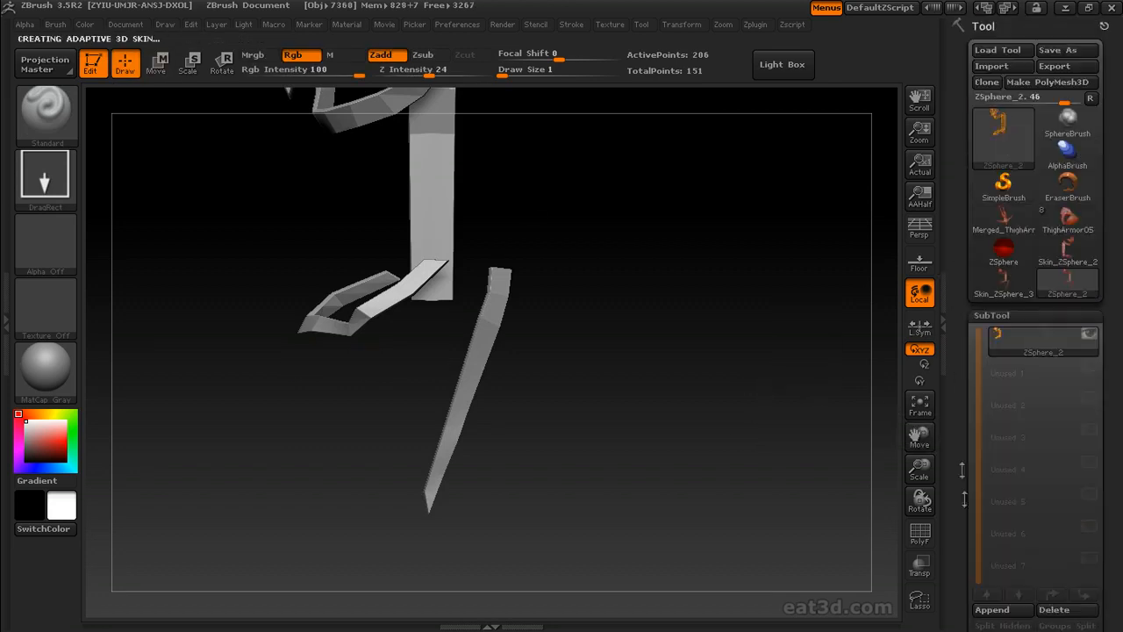
pyautogui.hotkey('ctrl', 'n')
pyautogui.click(1047, 225)
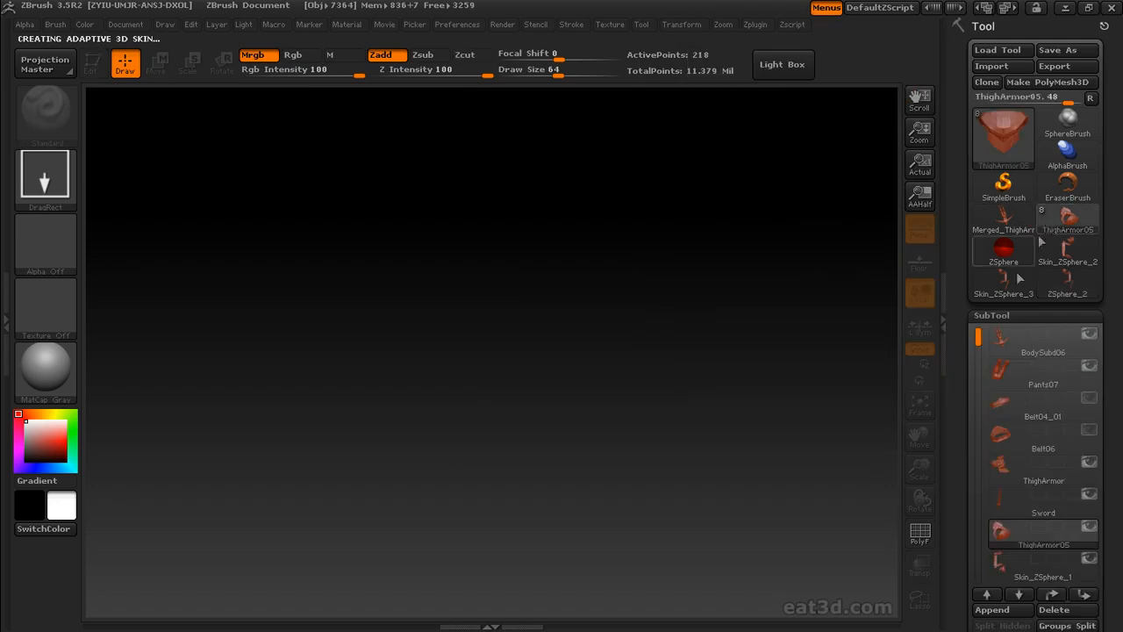
# Replace the Skin_ZSphere_1 subtool with Skin_ZSphere_3
pyautogui.moveTo(960, 501); pyautogui.dragTo(959, 445)
pyautogui.click(1022, 513)
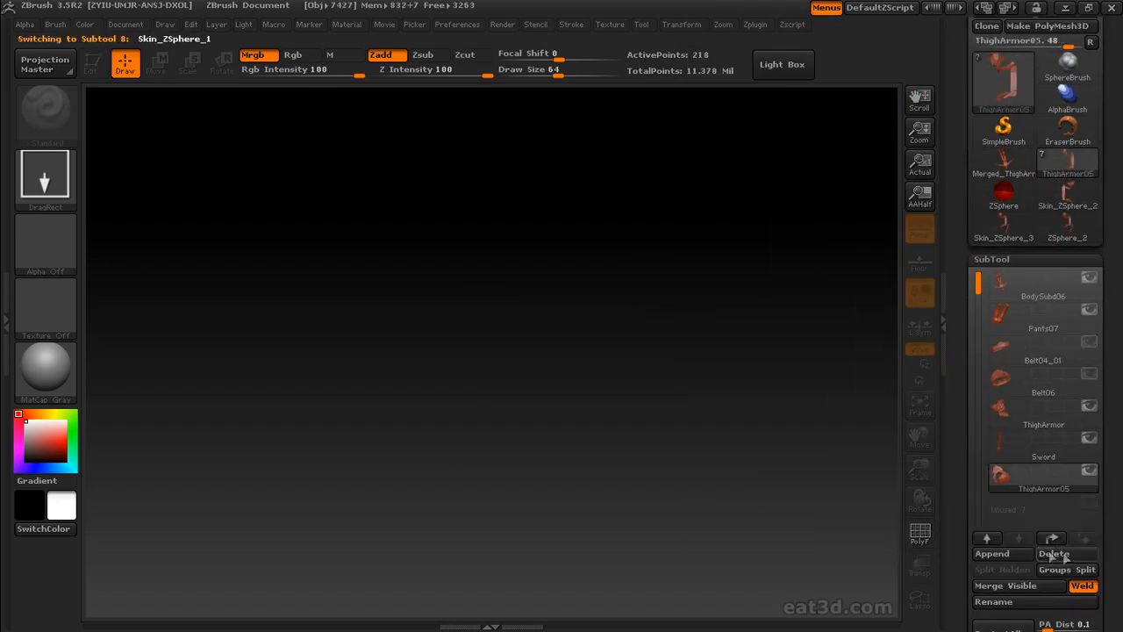
pyautogui.click(1064, 554)
pyautogui.click(1005, 554)
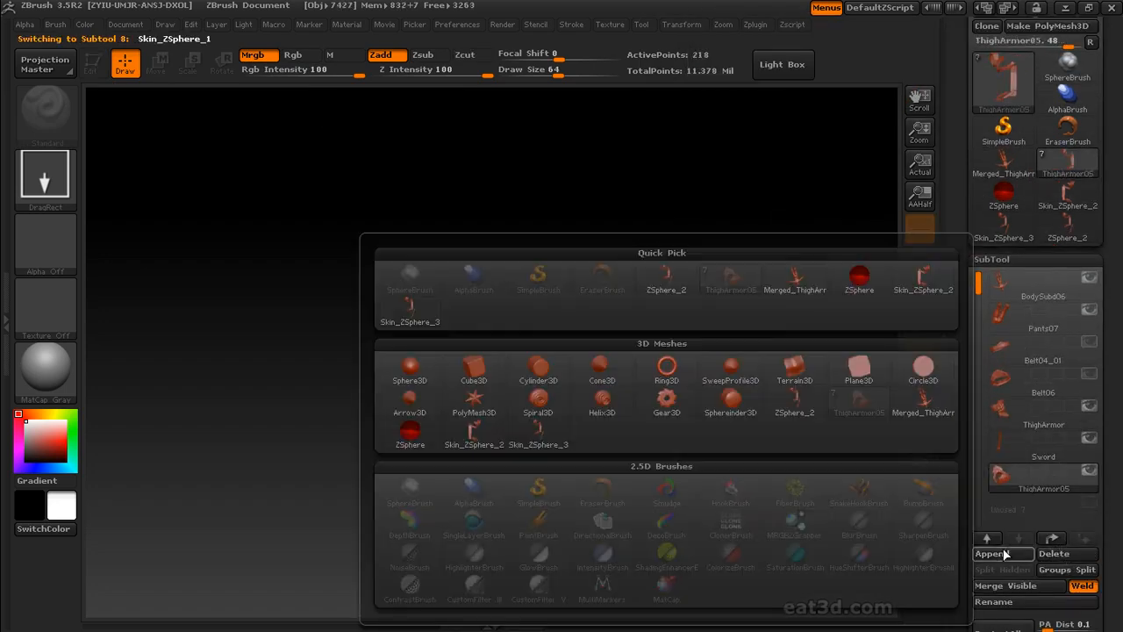
pyautogui.click(540, 440)
# Draw the character upright in edit mode and inspect the finished straps from the front and back
pyautogui.moveTo(507, 417); pyautogui.dragTo(503, 504)
pyautogui.click(93, 70)
pyautogui.keyDown('shift'); pyautogui.moveTo(624, 249); pyautogui.dragTo(634, 261); pyautogui.keyUp('shift')
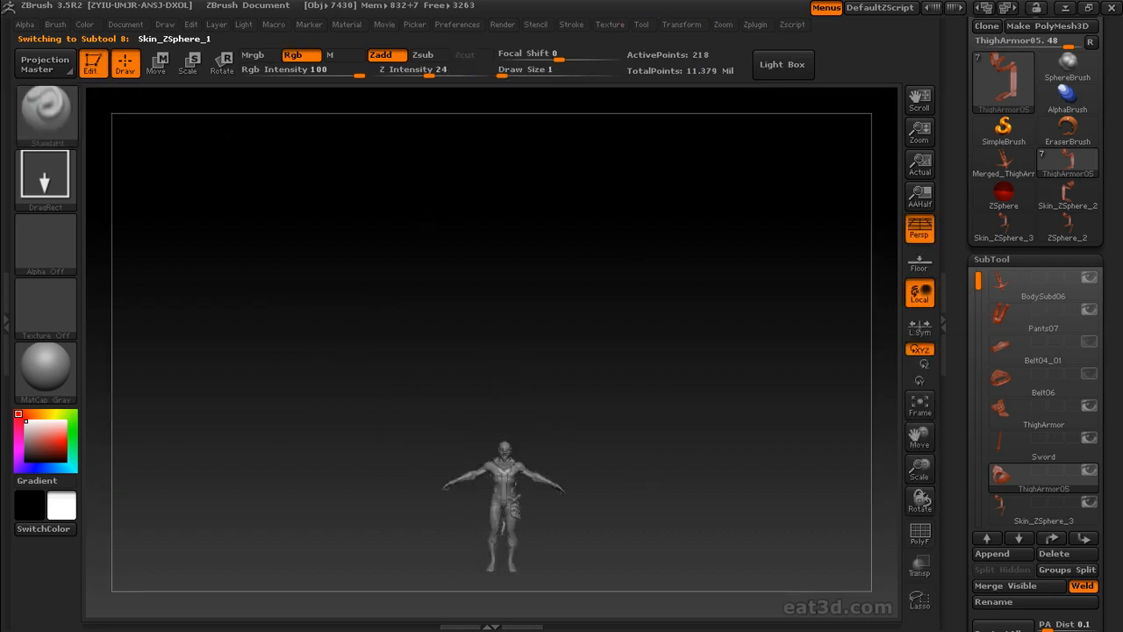
pyautogui.press('f')
pyautogui.moveTo(725, 499); pyautogui.dragTo(597, 419)
pyautogui.keyDown('alt'); pyautogui.moveTo(760, 410); pyautogui.dragTo(735, 402); pyautogui.keyUp('alt')
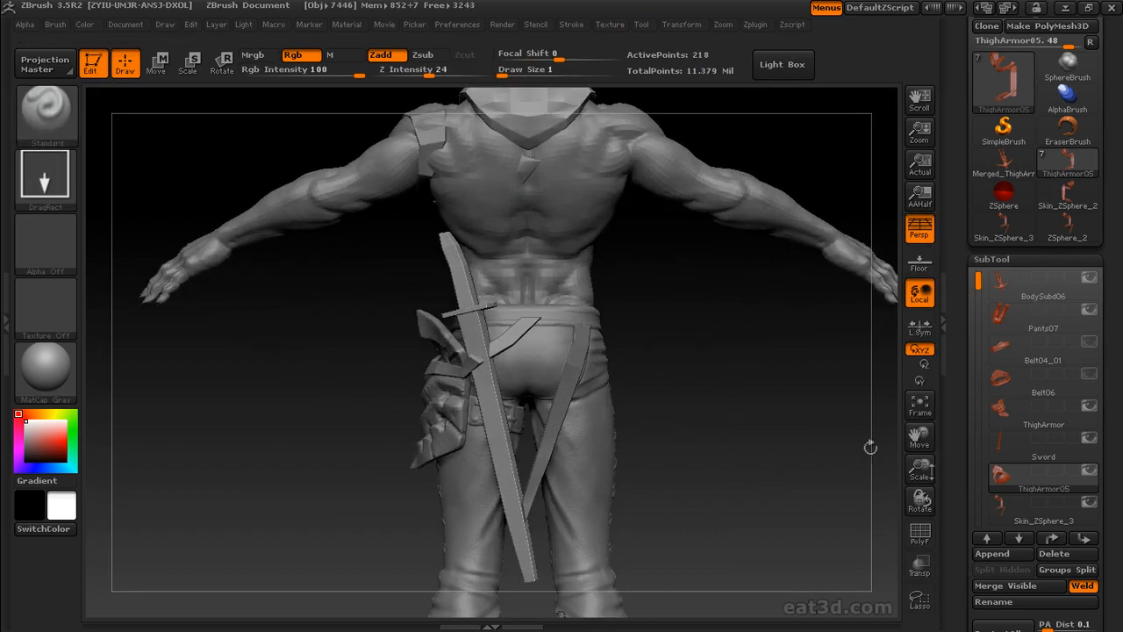
# Make Skin_ZSphere_3 the active subtool and clear the canvas
pyautogui.click(1053, 520)
pyautogui.moveTo(721, 441); pyautogui.dragTo(712, 416)
pyautogui.click(94, 64)
pyautogui.hotkey('ctrl', 'n')
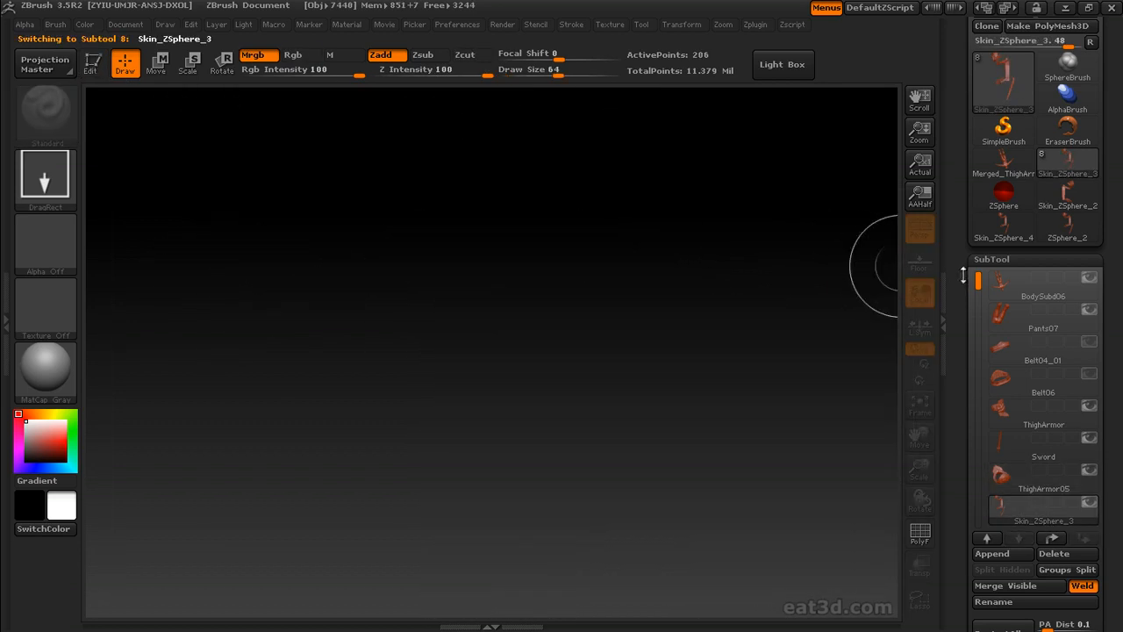
# Load the Ring3D primitive and convert it to a PolyMesh3D
pyautogui.moveTo(962, 277); pyautogui.dragTo(962, 343)
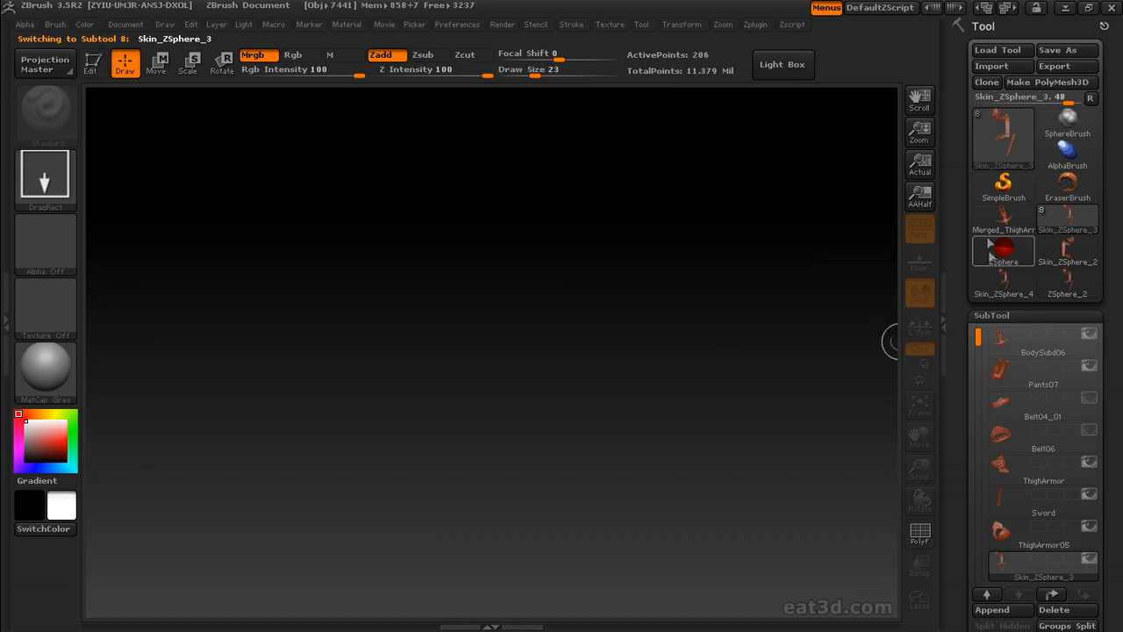
pyautogui.click(1003, 182)
pyautogui.click(978, 140)
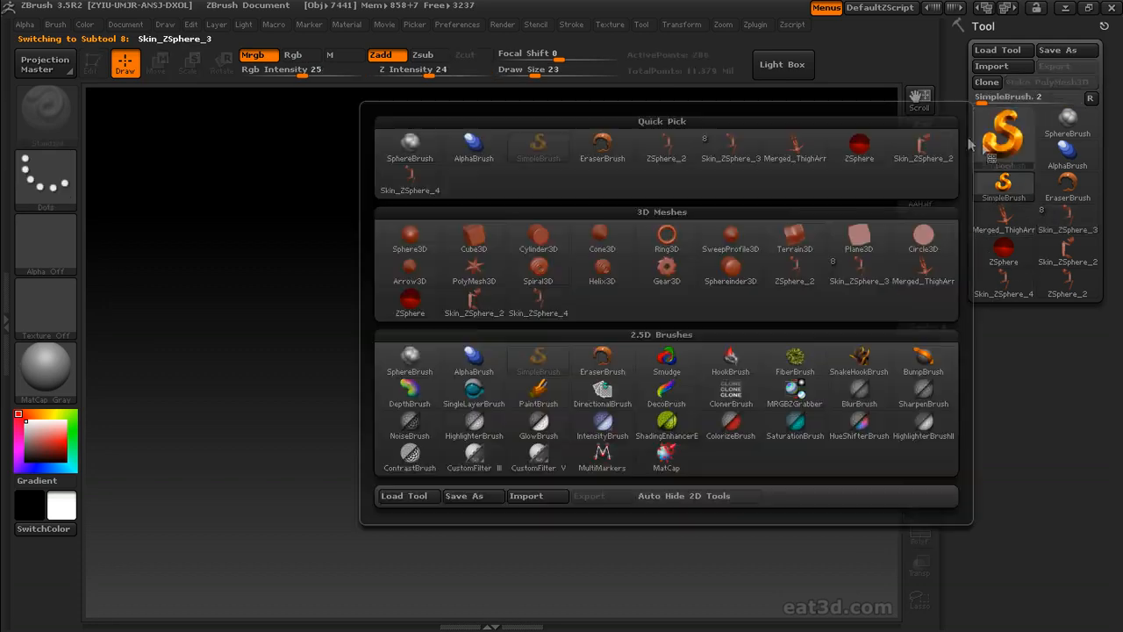
pyautogui.click(663, 239)
pyautogui.click(1009, 224)
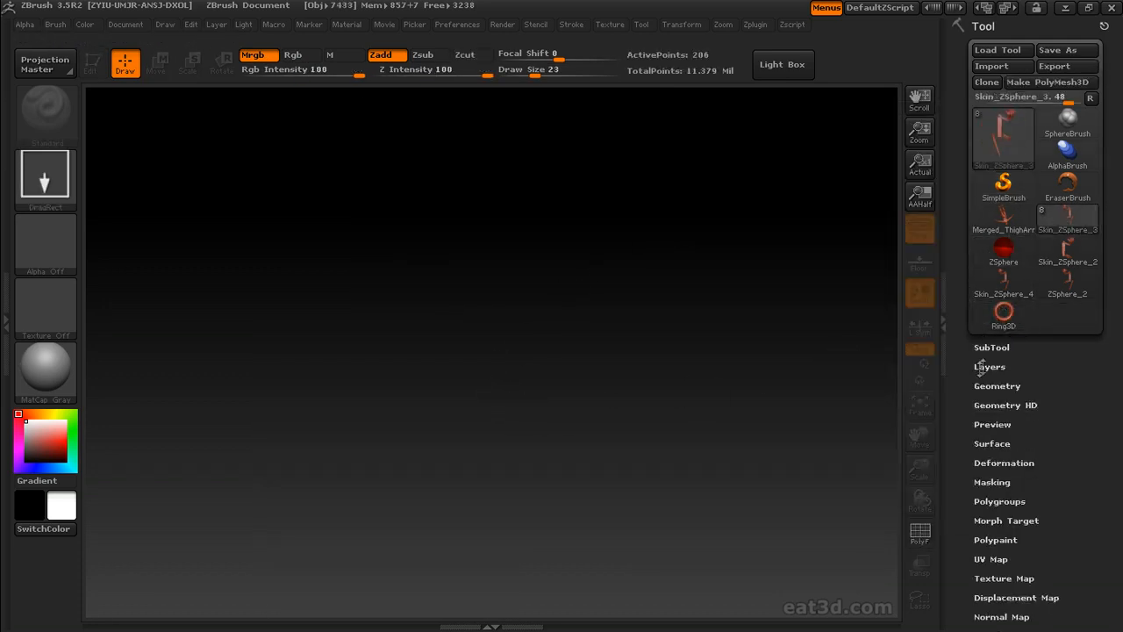
pyautogui.click(992, 348)
pyautogui.click(992, 454)
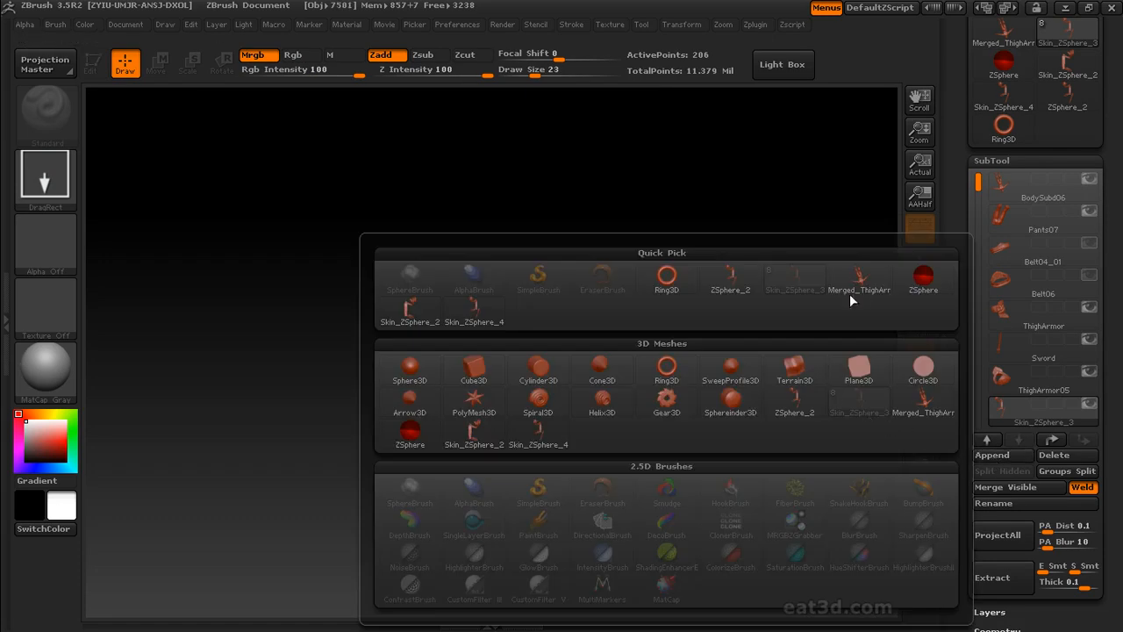
pyautogui.click(1003, 134)
pyautogui.click(1047, 82)
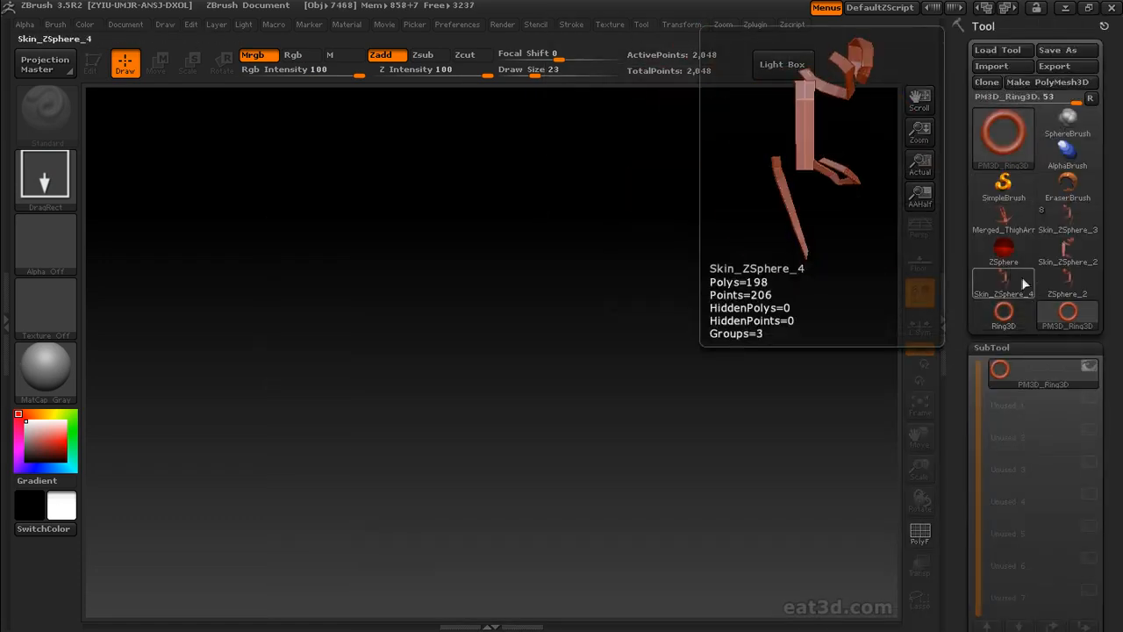
# Append PM3D_Ring3D to the character's subtools under the Skin_ZSphere_3 tool
pyautogui.click(1056, 218)
pyautogui.moveTo(964, 323); pyautogui.dragTo(979, 279)
pyautogui.click(994, 312)
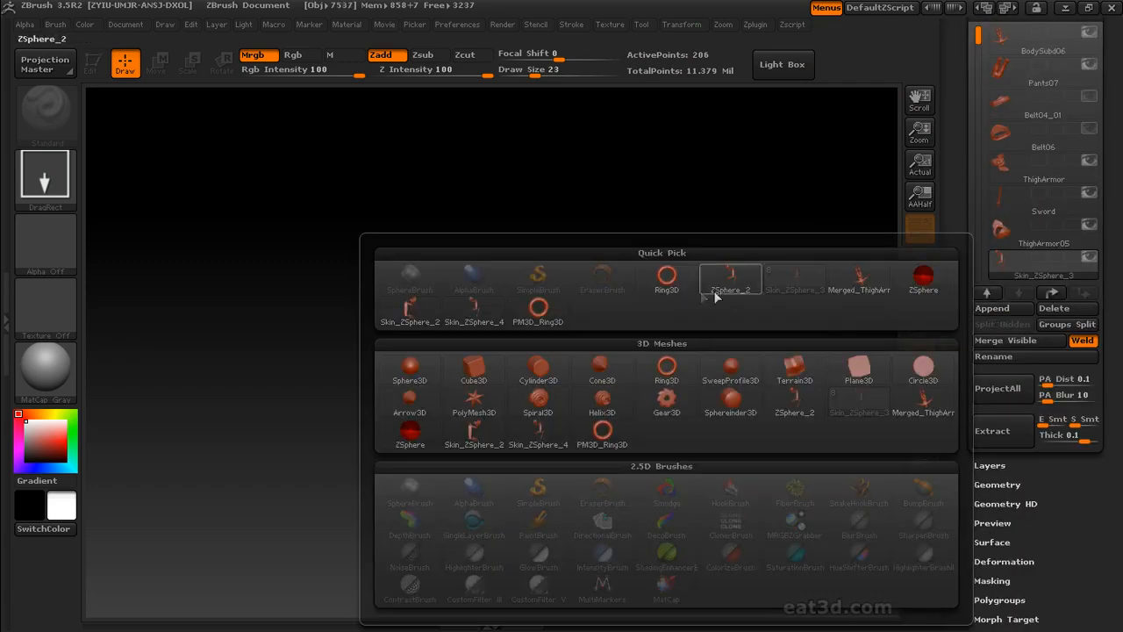
pyautogui.click(538, 312)
# Draw the character upright in edit mode and make the ring the active subtool
pyautogui.moveTo(513, 362); pyautogui.dragTo(509, 270)
pyautogui.click(94, 63)
pyautogui.moveTo(618, 238)
pyautogui.mouseDown()
pyautogui.moveTo(590, 532)
pyautogui.moveTo(696, 493)
pyautogui.mouseUp()
pyautogui.keyDown('alt'); pyautogui.moveTo(696, 492); pyautogui.dragTo(699, 431); pyautogui.keyUp('alt')
pyautogui.keyDown('alt'); pyautogui.click(617, 436); pyautogui.keyUp('alt')
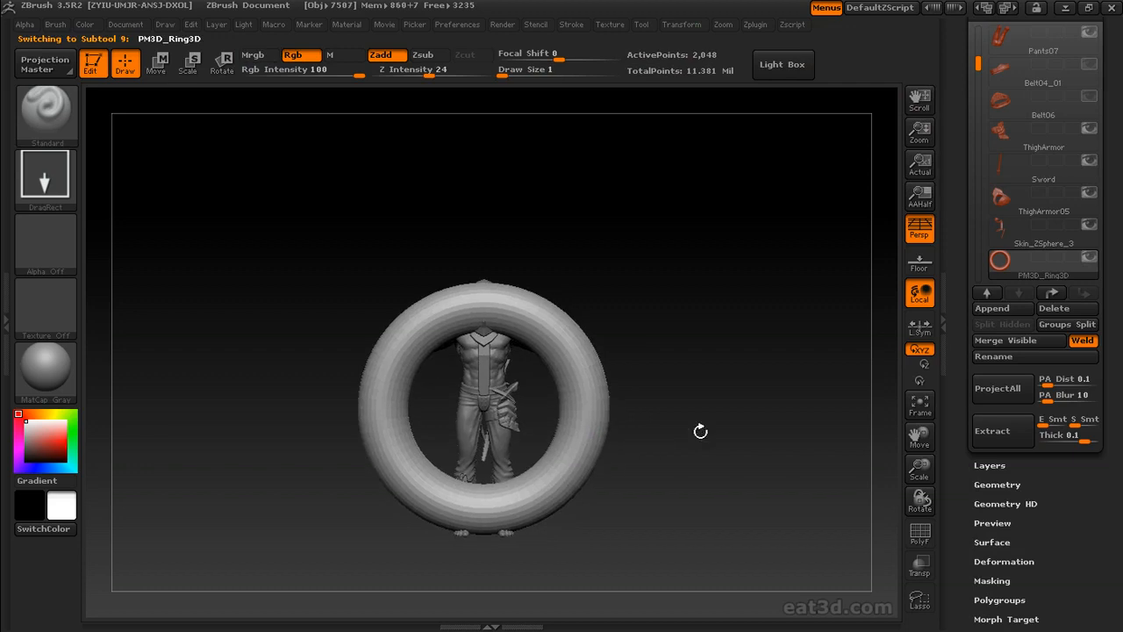
# Shrink the oversized ring with the Transpose Move line
pyautogui.press('w')
pyautogui.moveTo(483, 301)
pyautogui.keyDown('shift'); pyautogui.mouseDown()
pyautogui.moveTo(484, 144)
pyautogui.moveTo(484, 190)
pyautogui.mouseUp(); pyautogui.keyUp('shift')
pyautogui.moveTo(483, 144); pyautogui.dragTo(483, 207)
pyautogui.keyDown('alt'); pyautogui.moveTo(664, 303); pyautogui.dragTo(656, 479); pyautogui.keyUp('alt')
pyautogui.moveTo(478, 125); pyautogui.dragTo(482, 395)
pyautogui.moveTo(478, 122); pyautogui.dragTo(481, 264)
# Scale the ring down further and place it on the upper chest where the torso straps meet
pyautogui.keyDown('alt'); pyautogui.moveTo(651, 377); pyautogui.dragTo(597, 291); pyautogui.keyUp('alt')
pyautogui.press('w')
pyautogui.moveTo(476, 158); pyautogui.dragTo(479, 252)
pyautogui.keyDown('shift'); pyautogui.moveTo(526, 294); pyautogui.dragTo(619, 342); pyautogui.keyUp('shift')
pyautogui.keyDown('shift'); pyautogui.moveTo(614, 337); pyautogui.dragTo(522, 263); pyautogui.keyUp('shift')
pyautogui.moveTo(458, 153); pyautogui.dragTo(543, 466)
pyautogui.keyDown('alt'); pyautogui.moveTo(687, 526); pyautogui.dragTo(784, 254); pyautogui.keyUp('alt')
pyautogui.keyDown('shift'); pyautogui.moveTo(784, 255); pyautogui.dragTo(712, 256); pyautogui.keyUp('shift')
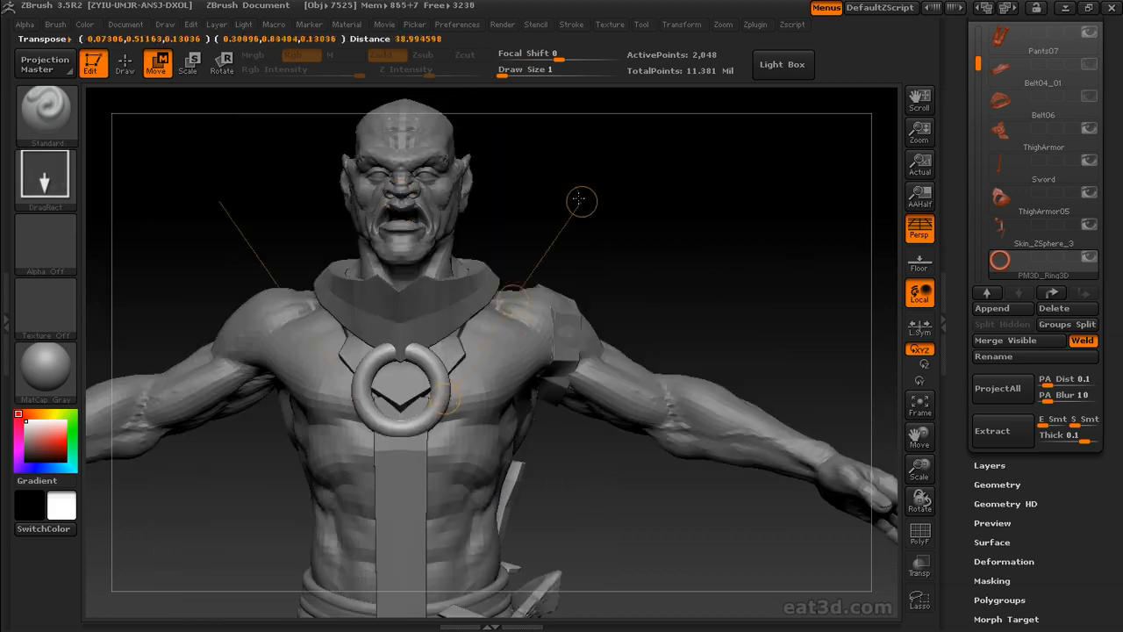
# Reduce the ring to about the width of the vertical chest strap and shift it toward the chest surface
pyautogui.moveTo(446, 290); pyautogui.dragTo(454, 309)
pyautogui.keyDown('alt'); pyautogui.moveTo(599, 264); pyautogui.dragTo(610, 313); pyautogui.keyUp('alt')
pyautogui.moveTo(420, 424)
pyautogui.keyDown('shift'); pyautogui.mouseDown()
pyautogui.moveTo(438, 140)
pyautogui.moveTo(416, 233)
pyautogui.mouseUp(); pyautogui.keyUp('shift')
pyautogui.press('w')
pyautogui.keyDown('shift'); pyautogui.moveTo(570, 254); pyautogui.dragTo(482, 263); pyautogui.keyUp('shift')
pyautogui.keyDown('alt'); pyautogui.moveTo(351, 421); pyautogui.dragTo(394, 312); pyautogui.keyUp('alt')
pyautogui.keyDown('shift'); pyautogui.moveTo(459, 328); pyautogui.dragTo(347, 330); pyautogui.keyUp('shift')
pyautogui.moveTo(404, 330); pyautogui.dragTo(411, 332)
# Tilt the chest ring to follow the slope of the chest and correct its depth
pyautogui.press('r')
pyautogui.moveTo(351, 395)
pyautogui.keyDown('alt'); pyautogui.mouseDown()
pyautogui.moveTo(359, 476)
pyautogui.moveTo(439, 478)
pyautogui.mouseUp(); pyautogui.keyUp('alt')
pyautogui.keyDown('shift'); pyautogui.moveTo(416, 365); pyautogui.dragTo(416, 299); pyautogui.keyUp('shift')
pyautogui.keyDown('shift'); pyautogui.moveTo(228, 465); pyautogui.dragTo(141, 465); pyautogui.keyUp('shift')
pyautogui.press('w')
pyautogui.moveTo(415, 332); pyautogui.dragTo(418, 332)
pyautogui.press('r')
# Fine-tune the chest ring's position at the top of the vertical strap and return to Draw mode
pyautogui.keyDown('shift'); pyautogui.moveTo(334, 395); pyautogui.dragTo(696, 463); pyautogui.keyUp('shift')
pyautogui.press('w')
pyautogui.moveTo(392, 371); pyautogui.dragTo(391, 370)
pyautogui.moveTo(711, 458); pyautogui.dragTo(526, 451)
pyautogui.keyDown('alt'); pyautogui.moveTo(313, 371); pyautogui.dragTo(314, 289); pyautogui.keyUp('alt')
pyautogui.moveTo(386, 386)
pyautogui.keyDown('shift'); pyautogui.mouseDown()
pyautogui.moveTo(579, 403)
pyautogui.moveTo(527, 395)
pyautogui.mouseUp(); pyautogui.keyUp('shift')
pyautogui.keyDown('alt'); pyautogui.moveTo(792, 170); pyautogui.dragTo(752, 177); pyautogui.keyUp('alt')
pyautogui.click(118, 75)
pyautogui.keyDown('alt'); pyautogui.moveTo(684, 208); pyautogui.dragTo(681, 186); pyautogui.keyUp('alt')
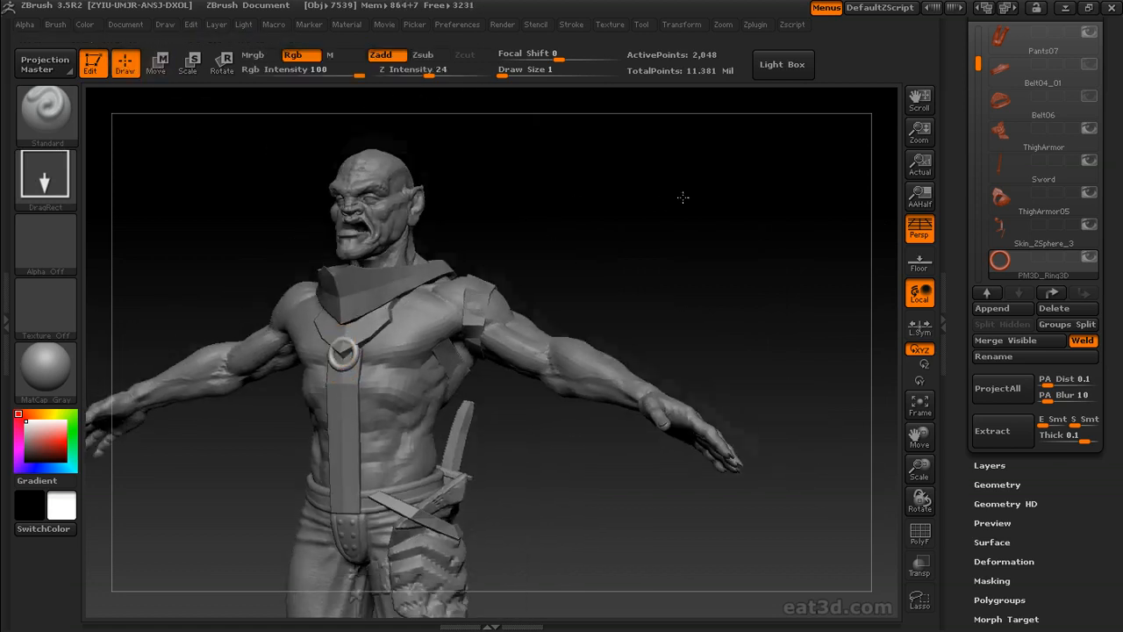
# Append a second ring to the character's subtools and make it the active one
pyautogui.moveTo(960, 213); pyautogui.dragTo(960, 502)
pyautogui.moveTo(968, 75)
pyautogui.mouseDown()
pyautogui.moveTo(954, 136)
pyautogui.moveTo(956, 5)
pyautogui.mouseUp()
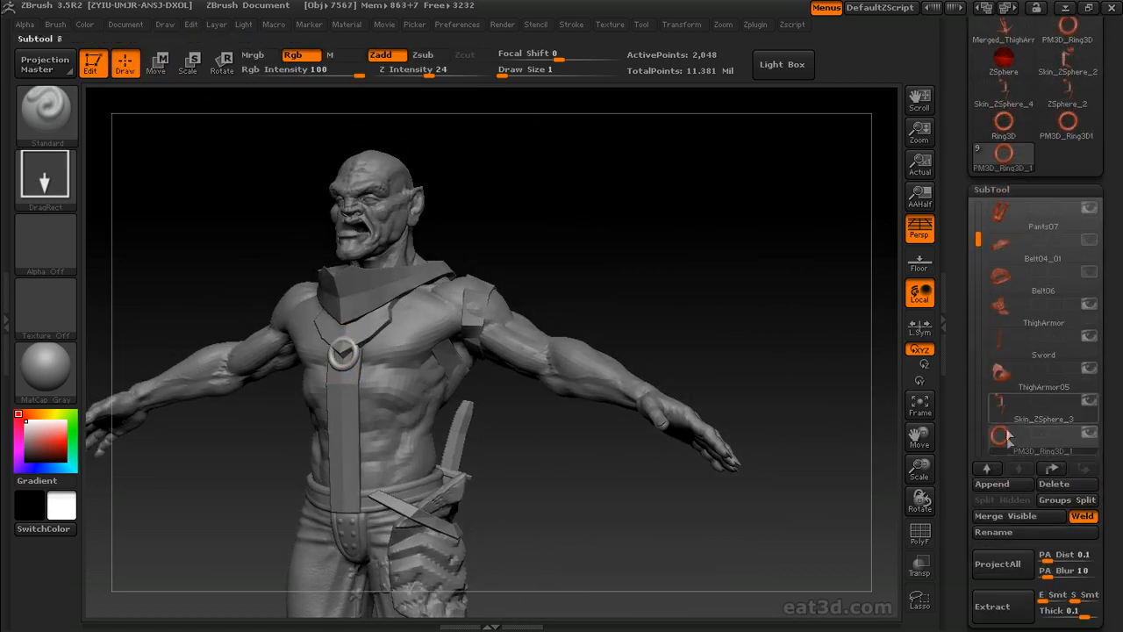
pyautogui.click(1004, 486)
pyautogui.click(509, 396)
pyautogui.moveTo(509, 396); pyautogui.dragTo(564, 265)
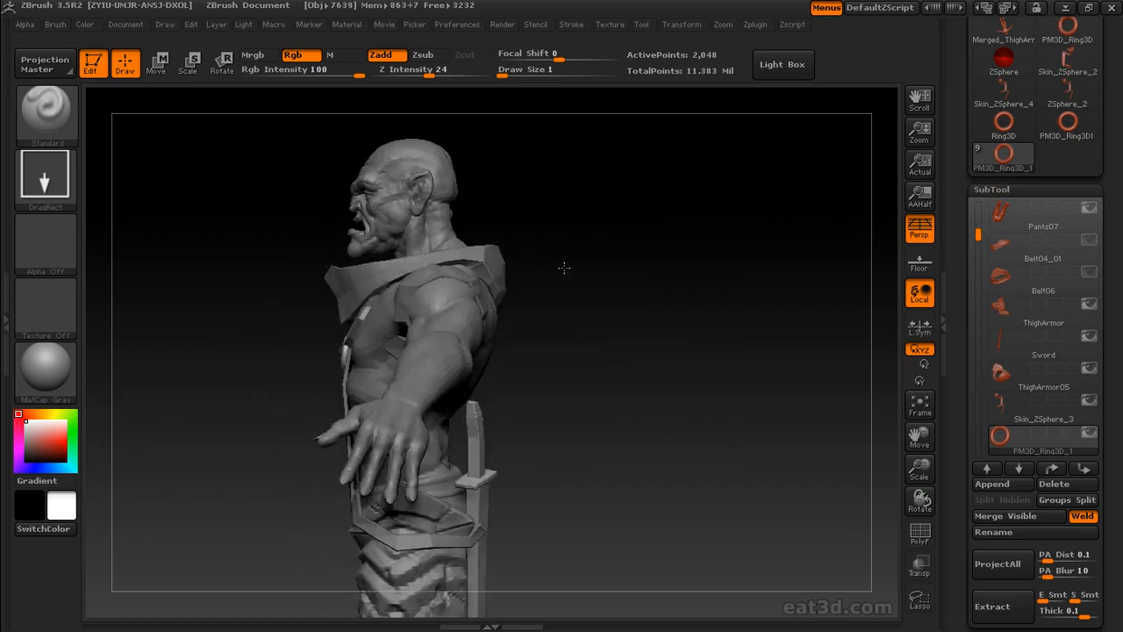
# Shrink the second ring and position it on the upper back at the lower point of the collar
pyautogui.press('w')
pyautogui.moveTo(454, 372)
pyautogui.keyDown('shift'); pyautogui.mouseDown()
pyautogui.moveTo(633, 370)
pyautogui.moveTo(694, 476)
pyautogui.moveTo(637, 474)
pyautogui.moveTo(571, 430)
pyautogui.mouseUp(); pyautogui.keyUp('shift')
pyautogui.keyDown('alt'); pyautogui.moveTo(712, 244); pyautogui.dragTo(714, 291); pyautogui.keyUp('alt')
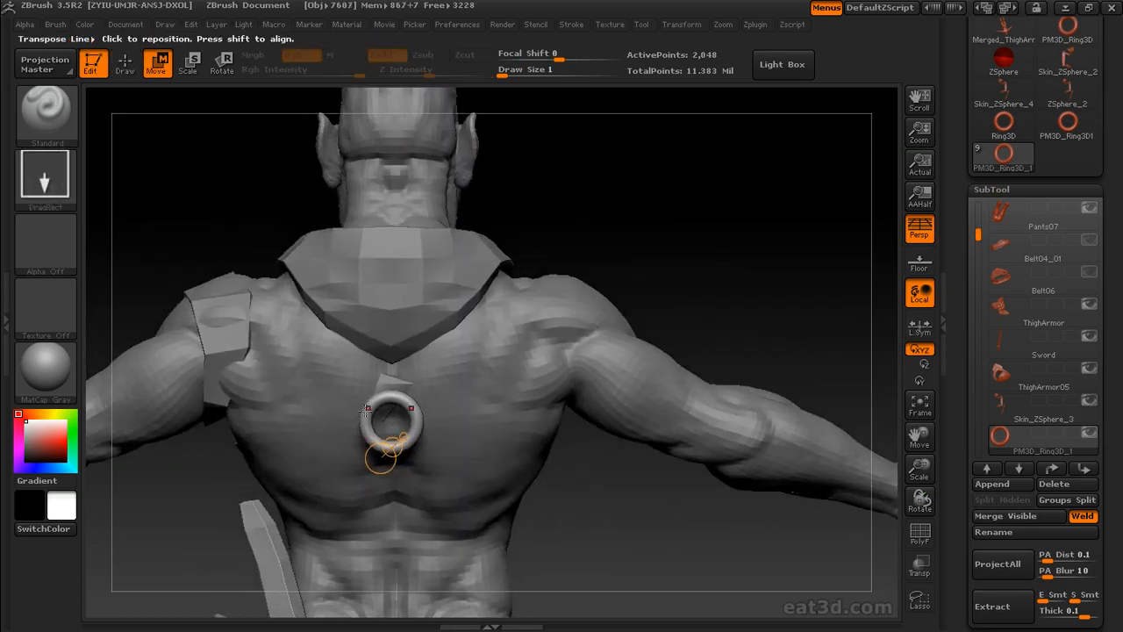
pyautogui.moveTo(619, 193)
pyautogui.keyDown('alt'); pyautogui.mouseDown()
pyautogui.moveTo(647, 308)
pyautogui.moveTo(614, 272)
pyautogui.mouseUp(); pyautogui.keyUp('alt')
pyautogui.moveTo(614, 368); pyautogui.dragTo(571, 386)
pyautogui.keyDown('shift'); pyautogui.moveTo(433, 546); pyautogui.dragTo(478, 546); pyautogui.keyUp('shift')
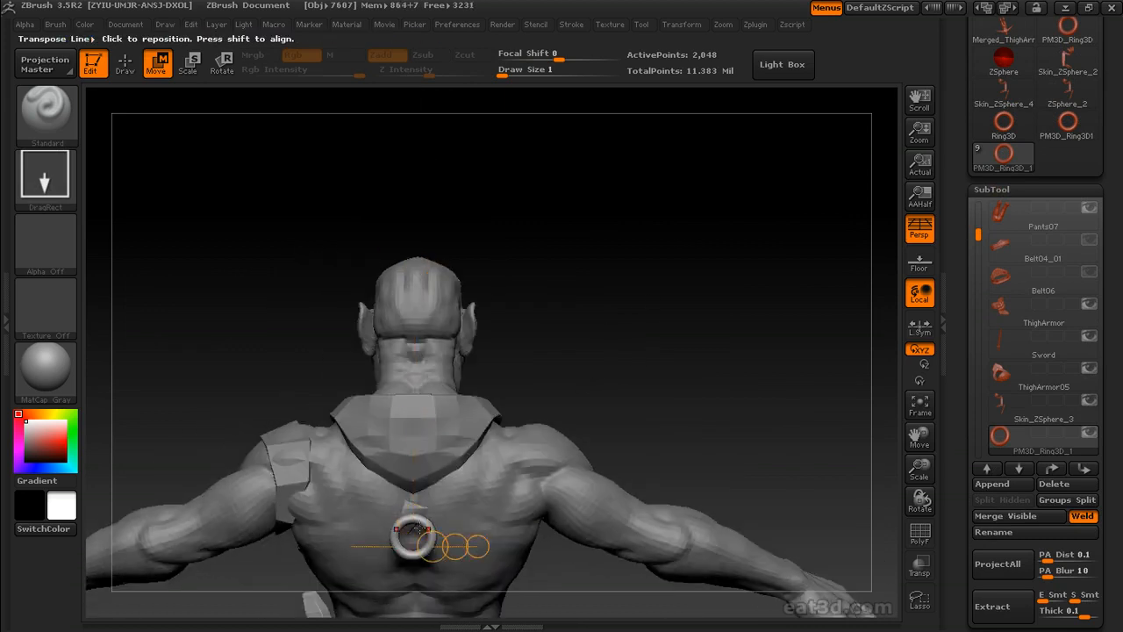
pyautogui.keyDown('shift'); pyautogui.moveTo(434, 245); pyautogui.dragTo(413, 189); pyautogui.keyUp('shift')
pyautogui.keyDown('shift'); pyautogui.moveTo(413, 355); pyautogui.dragTo(413, 315); pyautogui.keyUp('shift')
# Thicken the back ring with the Inflat deformation and adjust its scale
pyautogui.moveTo(964, 465); pyautogui.dragTo(970, 352)
pyautogui.press('q')
pyautogui.click(999, 364)
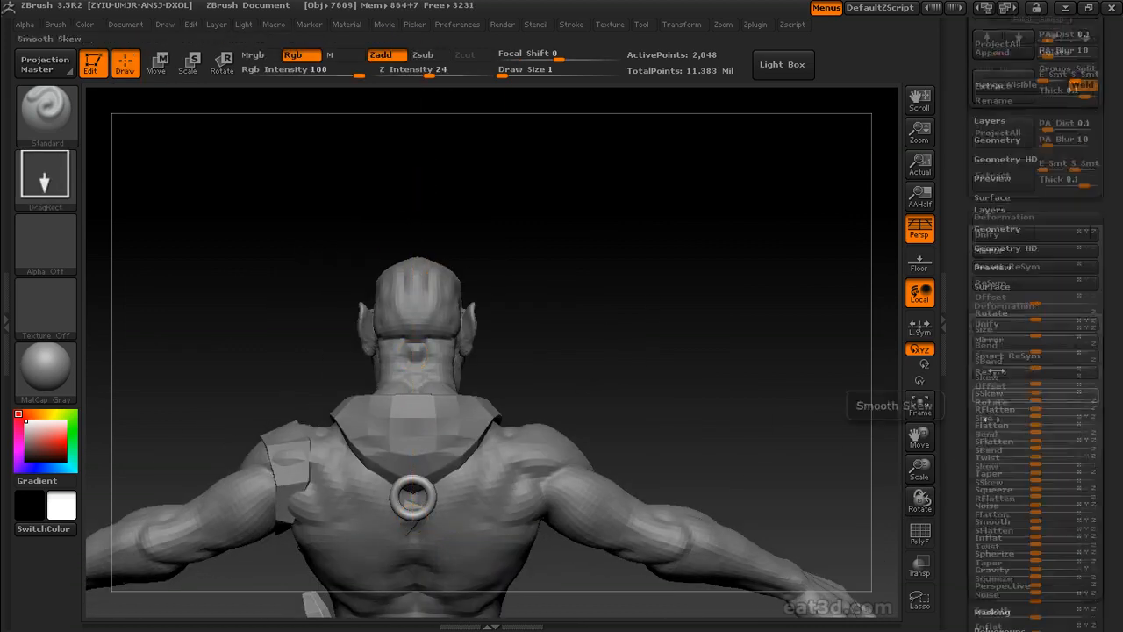
pyautogui.click(1030, 533)
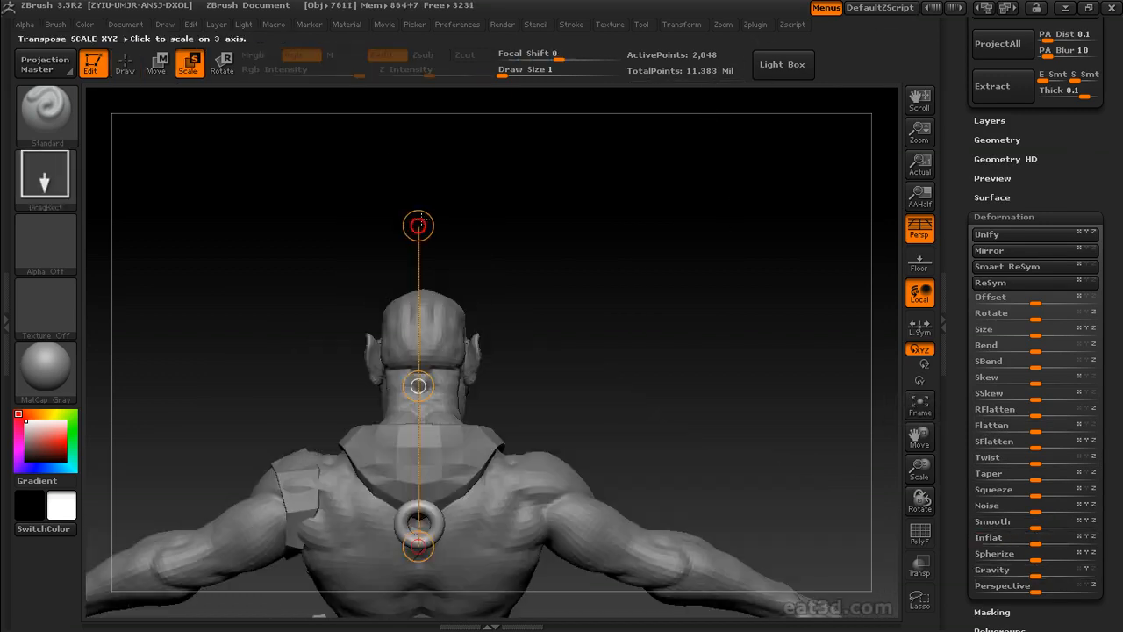
pyautogui.keyDown('ctrl'); pyautogui.moveTo(440, 160); pyautogui.dragTo(442, 147); pyautogui.keyUp('ctrl')
pyautogui.keyDown('shift'); pyautogui.moveTo(529, 260); pyautogui.dragTo(447, 290); pyautogui.keyUp('shift')
# Adjust the back ring's depth so it hangs from the collar's point close to the back
pyautogui.press('w')
pyautogui.keyDown('shift'); pyautogui.moveTo(420, 238); pyautogui.dragTo(667, 509); pyautogui.keyUp('shift')
pyautogui.moveTo(535, 546); pyautogui.dragTo(539, 546)
pyautogui.moveTo(643, 493); pyautogui.dragTo(486, 526)
pyautogui.moveTo(565, 519); pyautogui.dragTo(575, 520)
pyautogui.moveTo(702, 456)
pyautogui.mouseDown()
pyautogui.moveTo(769, 436)
pyautogui.moveTo(746, 321)
pyautogui.mouseUp()
# Activate the Skin_ZSphere_3 straps and pull the end of the back strap toward the ring with the Move brush
pyautogui.press('q')
pyautogui.keyDown('alt'); pyautogui.click(380, 368); pyautogui.keyUp('alt')
pyautogui.moveTo(667, 342)
pyautogui.mouseDown()
pyautogui.moveTo(741, 321)
pyautogui.moveTo(779, 335)
pyautogui.moveTo(812, 329)
pyautogui.mouseUp()
pyautogui.press('b')
pyautogui.press('m')
pyautogui.press('v')
pyautogui.moveTo(470, 458); pyautogui.dragTo(465, 443)
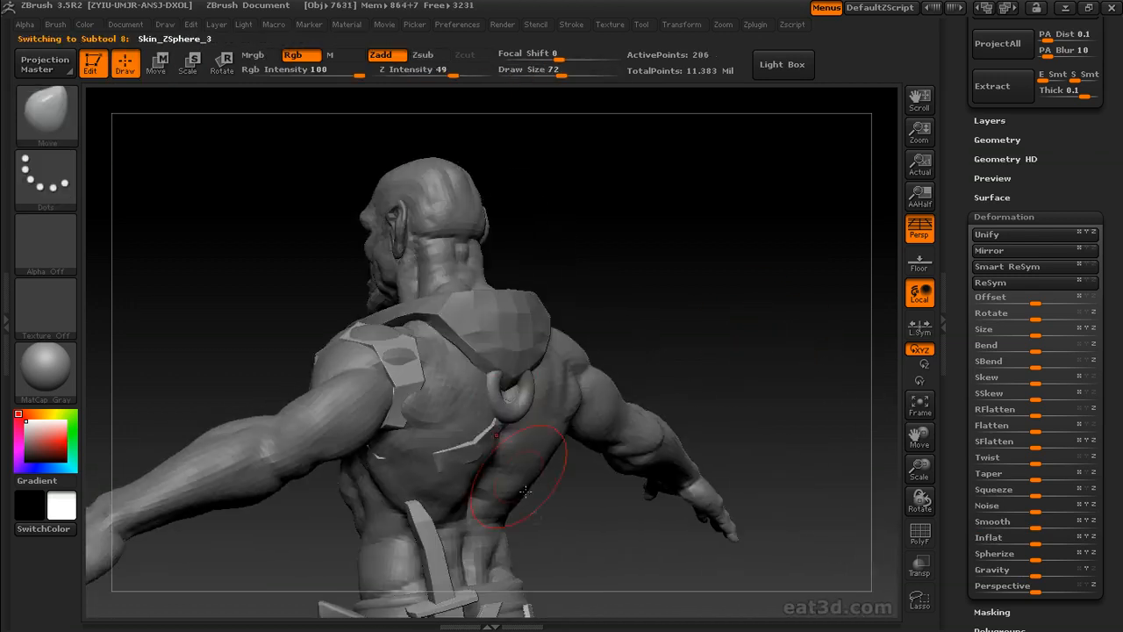
pyautogui.moveTo(781, 368); pyautogui.dragTo(700, 383)
pyautogui.moveTo(496, 443); pyautogui.dragTo(488, 430)
pyautogui.moveTo(777, 356); pyautogui.dragTo(818, 404)
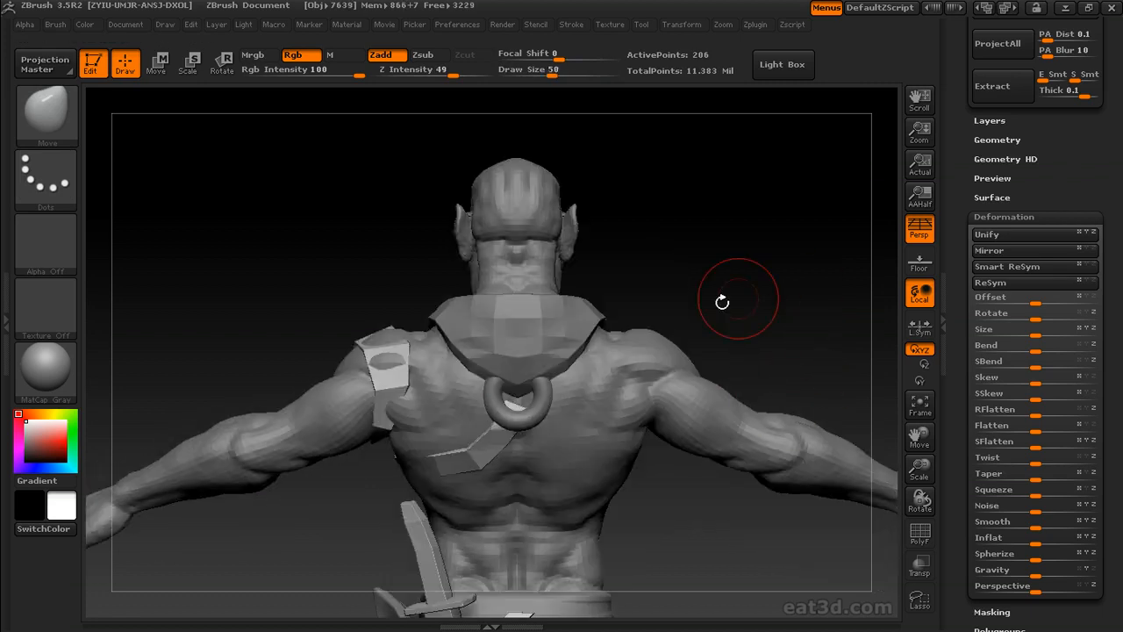
# Reduce the Move brush's draw size to 12 while working on the back straps
pyautogui.keyDown('alt'); pyautogui.moveTo(840, 279); pyautogui.dragTo(758, 243); pyautogui.keyUp('alt')
pyautogui.keyDown('alt'); pyautogui.moveTo(844, 518); pyautogui.dragTo(853, 381); pyautogui.keyUp('alt')
pyautogui.keyDown('alt'); pyautogui.moveTo(665, 419); pyautogui.dragTo(605, 416); pyautogui.keyUp('alt')
pyautogui.press('[')
pyautogui.press('[')
pyautogui.press('[')
pyautogui.press('[')
pyautogui.press('[')
pyautogui.keyDown('alt'); pyautogui.moveTo(667, 368); pyautogui.dragTo(623, 453); pyautogui.keyUp('alt')
# Make the back ring the active subtool and append a third ring to the character
pyautogui.keyDown('alt'); pyautogui.click(413, 360); pyautogui.keyUp('alt')
pyautogui.moveTo(953, 253); pyautogui.dragTo(954, 605)
pyautogui.moveTo(953, 165); pyautogui.dragTo(954, 361)
pyautogui.click(987, 81)
pyautogui.moveTo(955, 606); pyautogui.dragTo(955, 184)
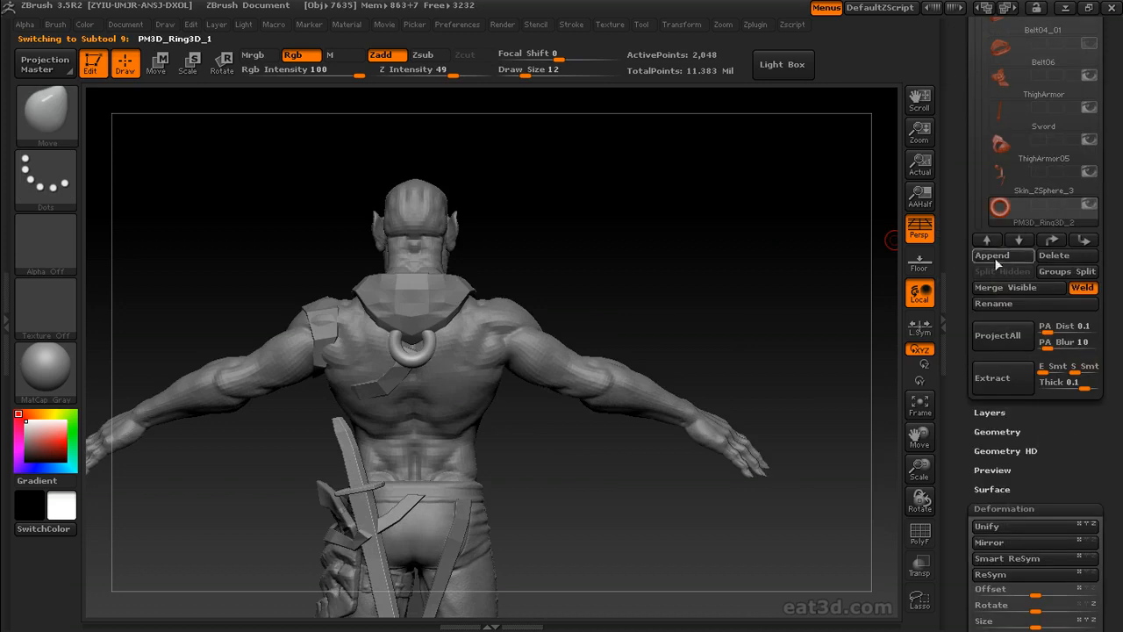
pyautogui.click(992, 257)
pyautogui.click(558, 324)
# Move the third ring down to the lower end of the strap hanging behind the legs
pyautogui.press('w')
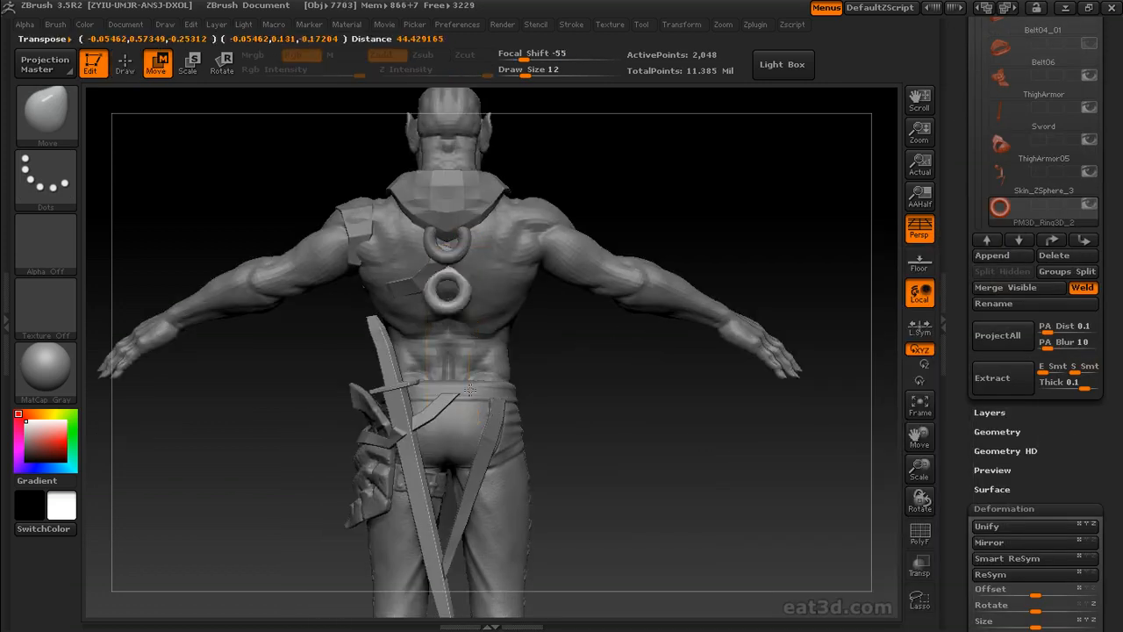
pyautogui.moveTo(471, 340); pyautogui.dragTo(471, 421)
pyautogui.keyDown('alt'); pyautogui.moveTo(632, 377); pyautogui.dragTo(635, 279); pyautogui.keyUp('alt')
pyautogui.moveTo(464, 225); pyautogui.dragTo(466, 438)
pyautogui.moveTo(667, 386)
pyautogui.mouseDown()
pyautogui.moveTo(503, 426)
pyautogui.moveTo(644, 462)
pyautogui.mouseUp()
pyautogui.moveTo(571, 461); pyautogui.dragTo(500, 462)
pyautogui.moveTo(606, 408)
pyautogui.mouseDown()
pyautogui.moveTo(717, 389)
pyautogui.moveTo(622, 370)
pyautogui.mouseUp()
pyautogui.moveTo(476, 444)
pyautogui.mouseDown()
pyautogui.moveTo(616, 398)
pyautogui.moveTo(544, 423)
pyautogui.mouseUp()
# Scale the lower ring to fit the hanging strap and align its depth with the strap's end
pyautogui.press('e')
pyautogui.keyDown('alt'); pyautogui.moveTo(680, 369); pyautogui.dragTo(689, 431); pyautogui.keyUp('alt')
pyautogui.press('w')
pyautogui.moveTo(571, 413); pyautogui.dragTo(561, 388)
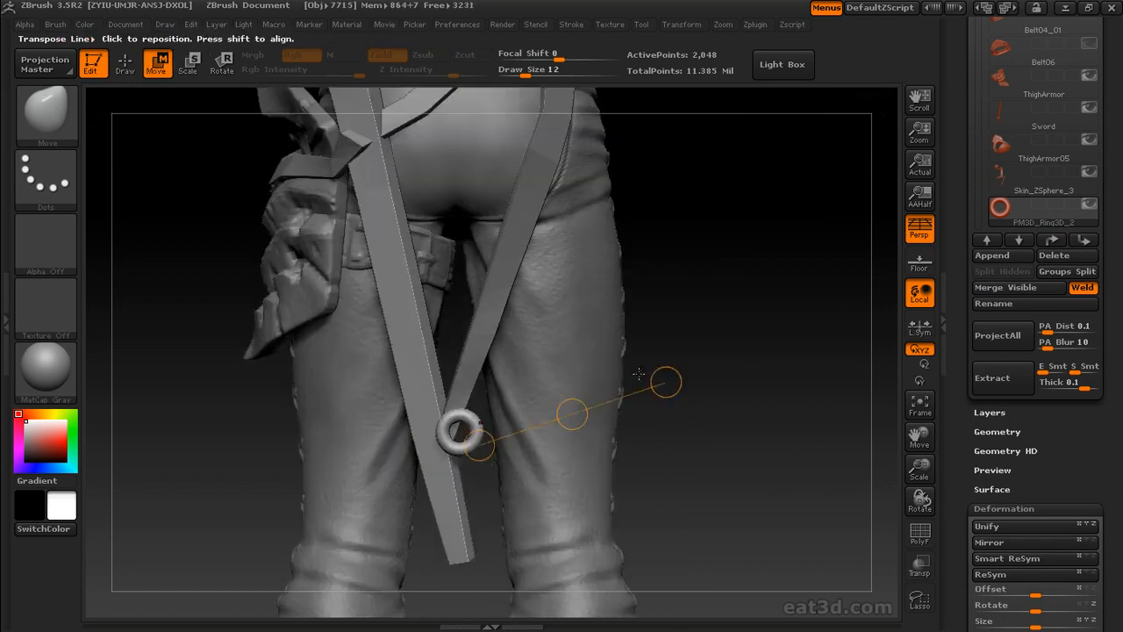
pyautogui.moveTo(701, 391); pyautogui.dragTo(593, 394)
pyautogui.moveTo(479, 412); pyautogui.dragTo(493, 411)
pyautogui.moveTo(650, 400); pyautogui.dragTo(764, 399)
pyautogui.moveTo(576, 409); pyautogui.dragTo(559, 415)
pyautogui.moveTo(816, 405)
pyautogui.mouseDown()
pyautogui.moveTo(768, 407)
pyautogui.moveTo(772, 446)
pyautogui.mouseUp()
# Rotate the lower ring to match the hanging strap's angle and return to Draw mode
pyautogui.press('r')
pyautogui.moveTo(772, 446); pyautogui.dragTo(741, 439)
pyautogui.moveTo(435, 430); pyautogui.dragTo(467, 424)
pyautogui.moveTo(230, 454); pyautogui.dragTo(286, 451)
pyautogui.moveTo(437, 432); pyautogui.dragTo(432, 441)
pyautogui.moveTo(349, 429); pyautogui.dragTo(408, 429)
pyautogui.press('w')
pyautogui.moveTo(706, 358)
pyautogui.mouseDown()
pyautogui.moveTo(750, 359)
pyautogui.moveTo(733, 375)
pyautogui.mouseUp()
pyautogui.press('q')
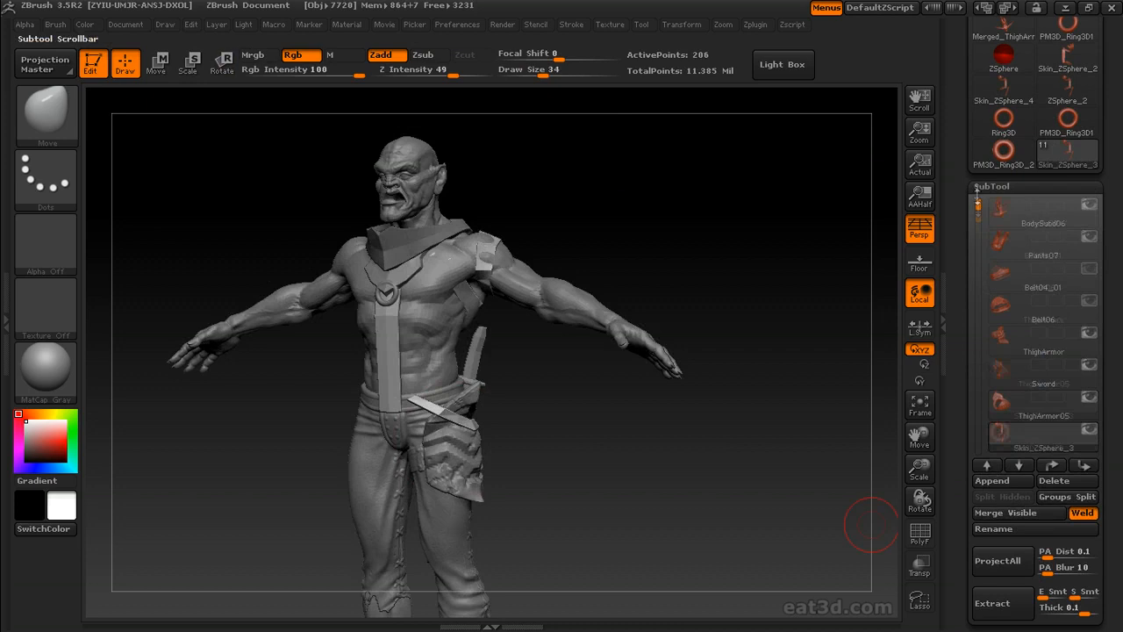
# Hide the body and other gear so only the Skin_ZSphere_3 straps and the three rings show
pyautogui.click(1074, 210)
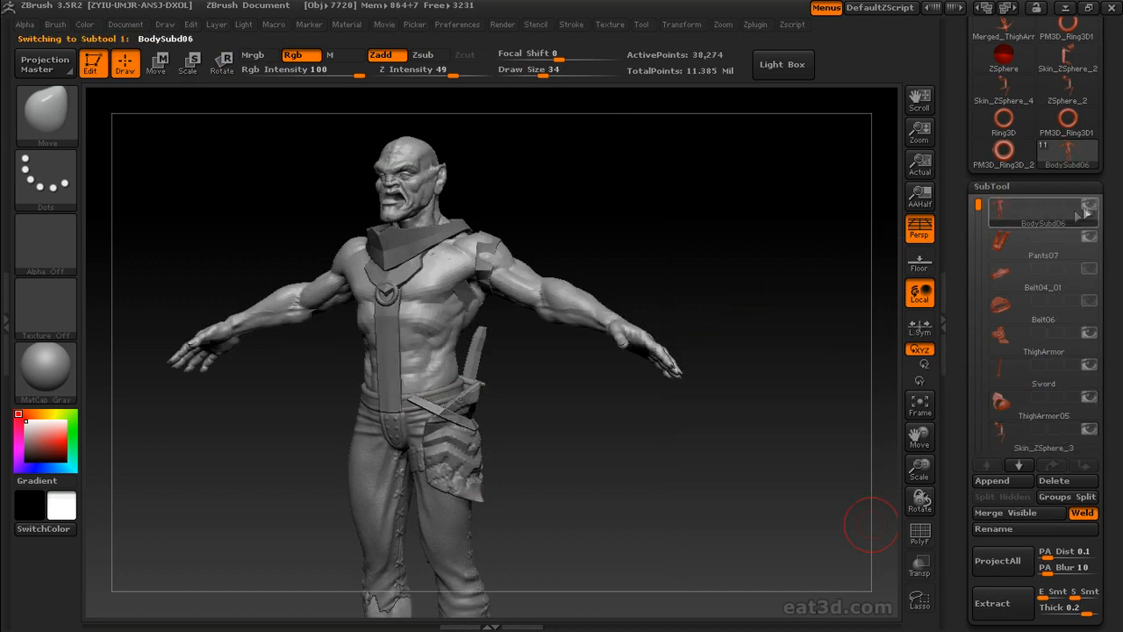
pyautogui.keyDown('shift'); pyautogui.click(1086, 205); pyautogui.keyUp('shift')
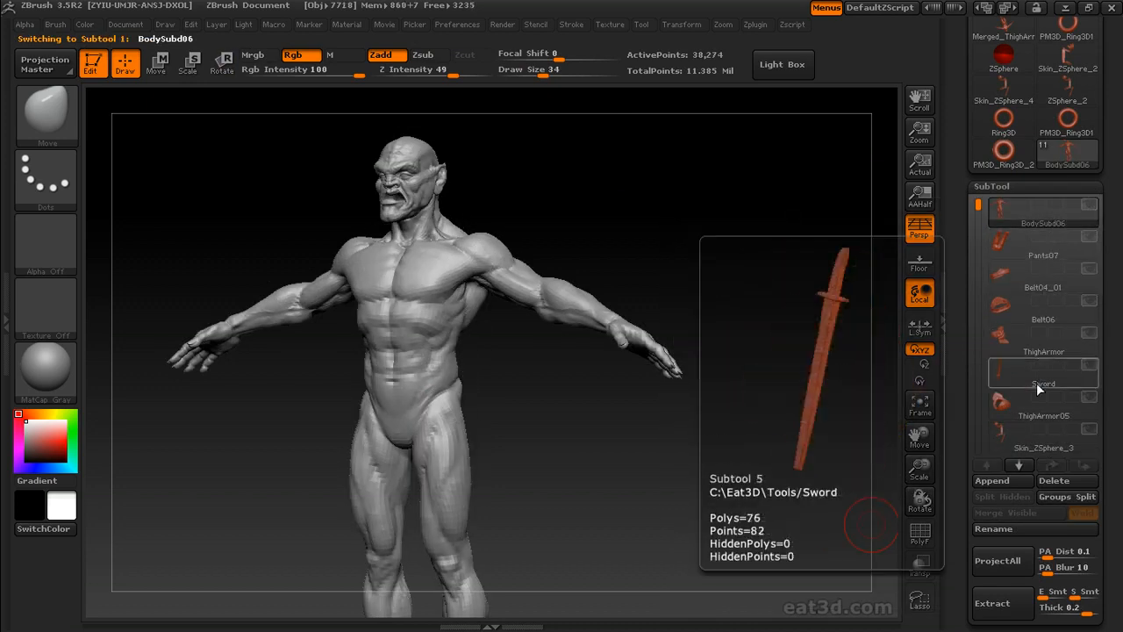
pyautogui.click(1036, 443)
pyautogui.moveTo(976, 207); pyautogui.dragTo(976, 317)
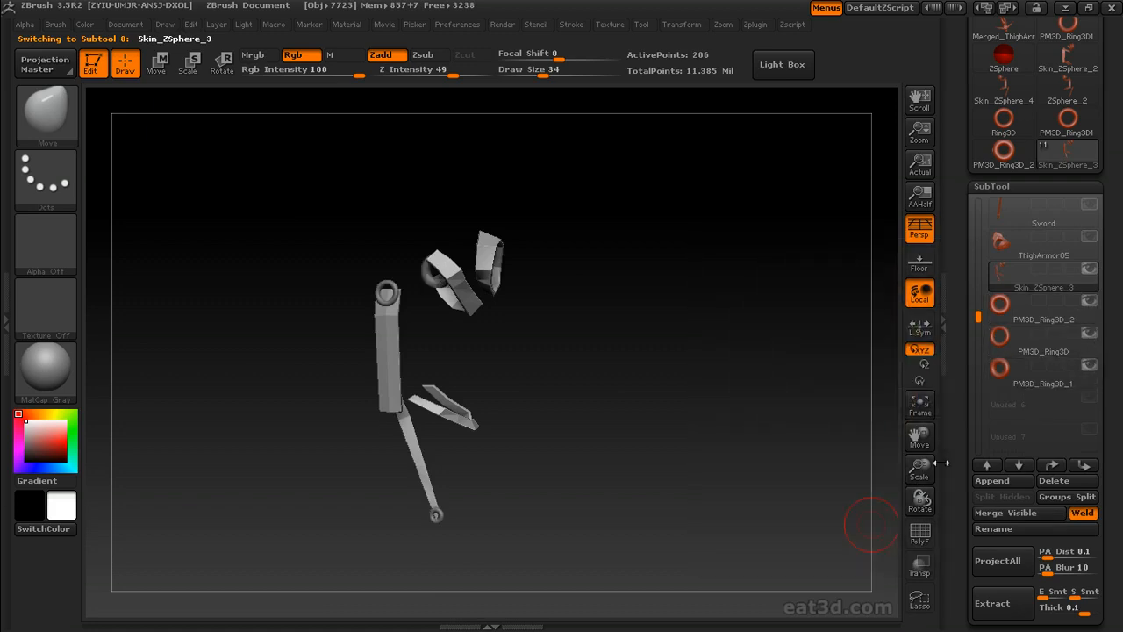
# Merge the visible straps and rings into one tool and append it as a subtool
pyautogui.moveTo(957, 488); pyautogui.dragTo(957, 452)
pyautogui.click(1046, 481)
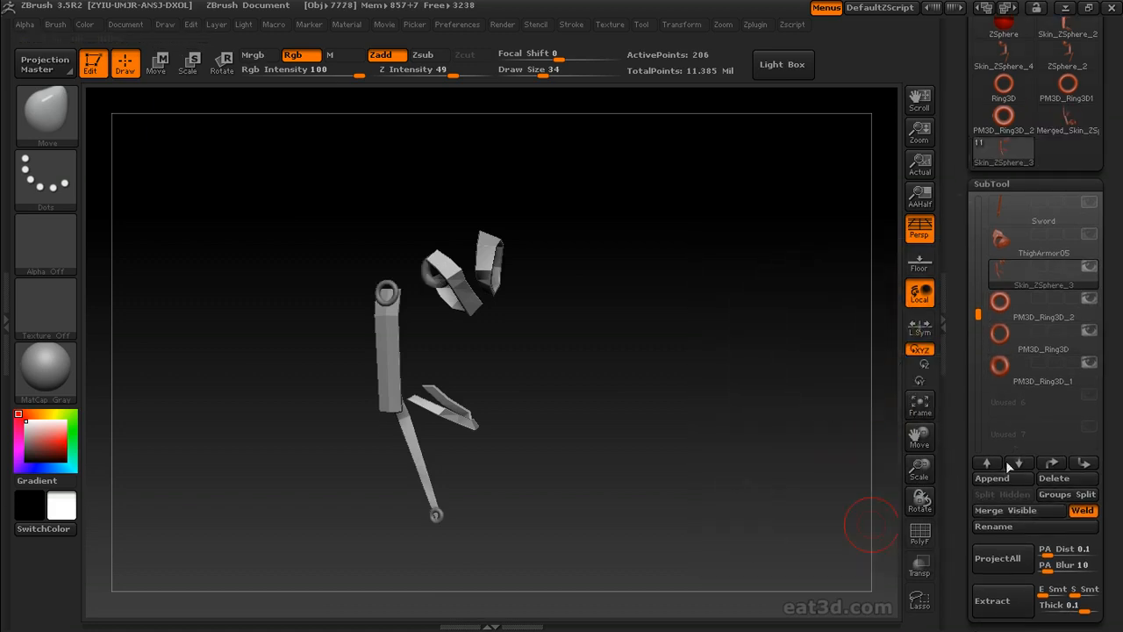
pyautogui.click(1001, 475)
pyautogui.click(609, 439)
# Delete the original Skin_ZSphere_3 and the three separate ring subtools
pyautogui.click(1066, 479)
pyautogui.click(1066, 479)
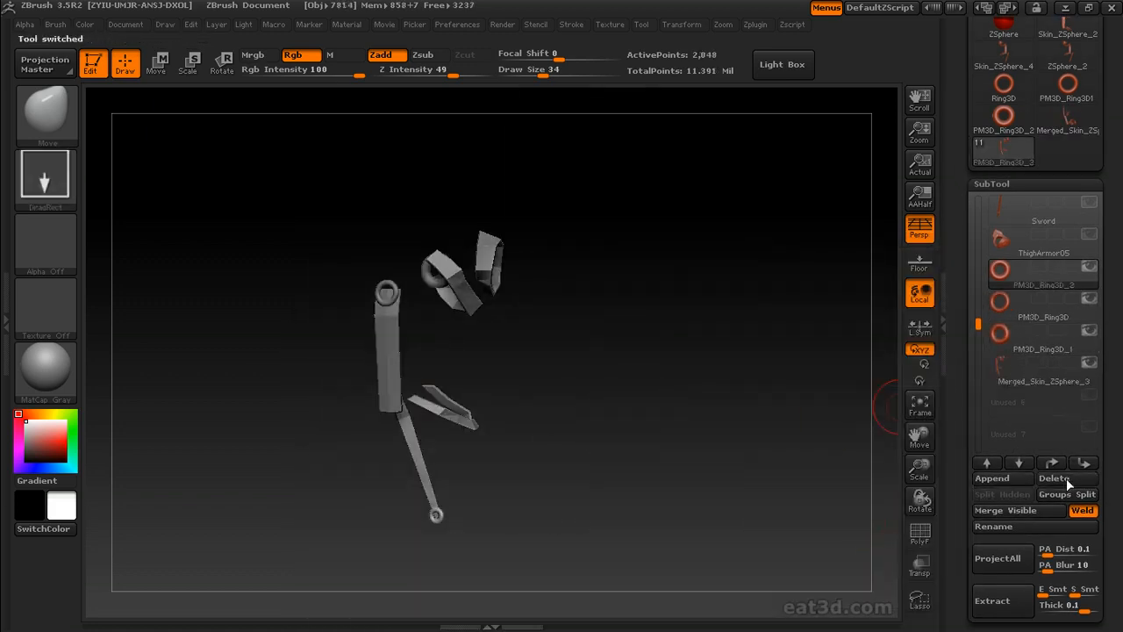
pyautogui.click(1066, 479)
pyautogui.click(1066, 479)
pyautogui.click(1089, 267)
pyautogui.moveTo(790, 298); pyautogui.dragTo(772, 318)
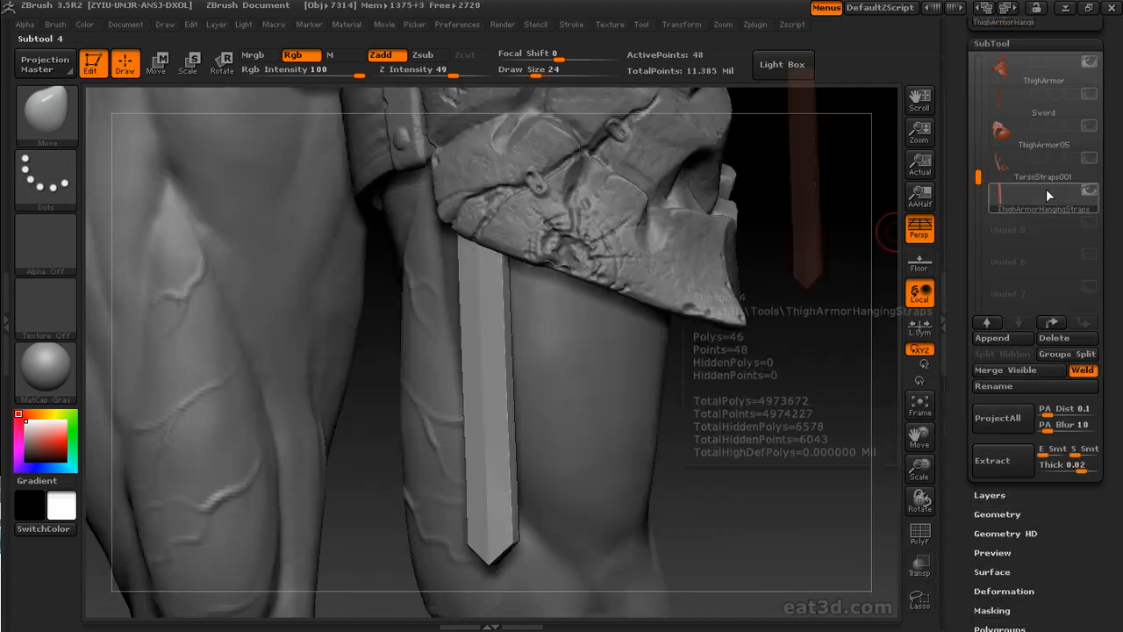
# Isolate the ThighArmorHangingStraps subtool and divide it to subdivision level 2 with smoothing off
pyautogui.click(1089, 191)
pyautogui.moveTo(798, 293); pyautogui.dragTo(798, 257)
pyautogui.click(1009, 514)
pyautogui.click(1047, 451)
pyautogui.click(1006, 453)
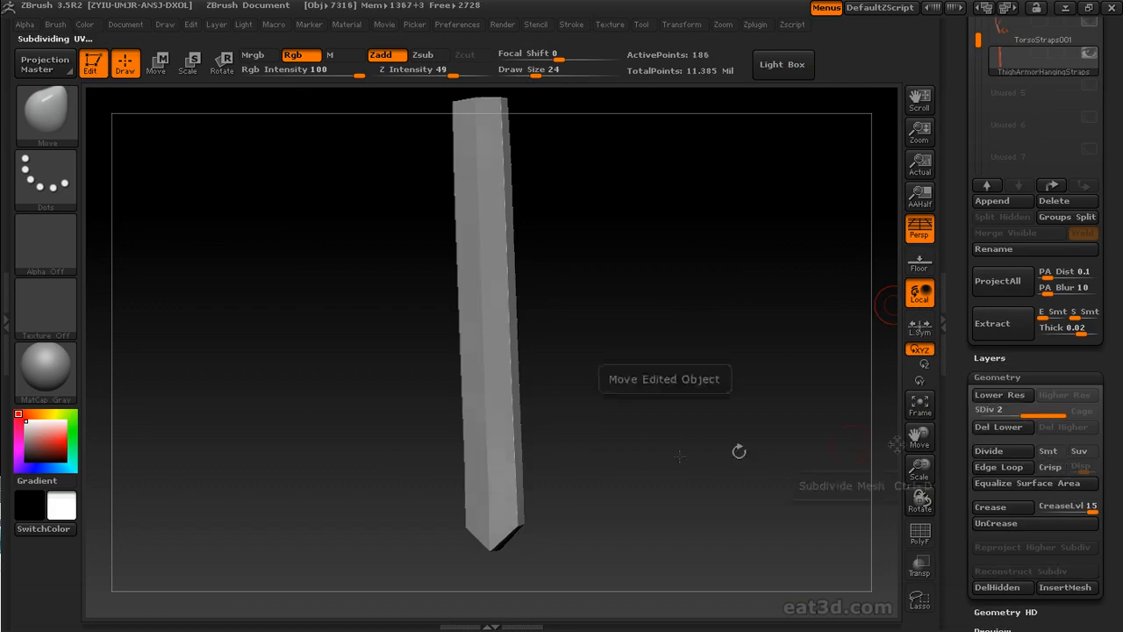
# Start rounding the pointed lower tip of the hanging strap with a larger Move brush
pyautogui.moveTo(781, 446); pyautogui.dragTo(690, 450)
pyautogui.keyDown('alt'); pyautogui.moveTo(690, 450); pyautogui.dragTo(714, 401); pyautogui.keyUp('alt')
pyautogui.press('s')
pyautogui.click(533, 500)
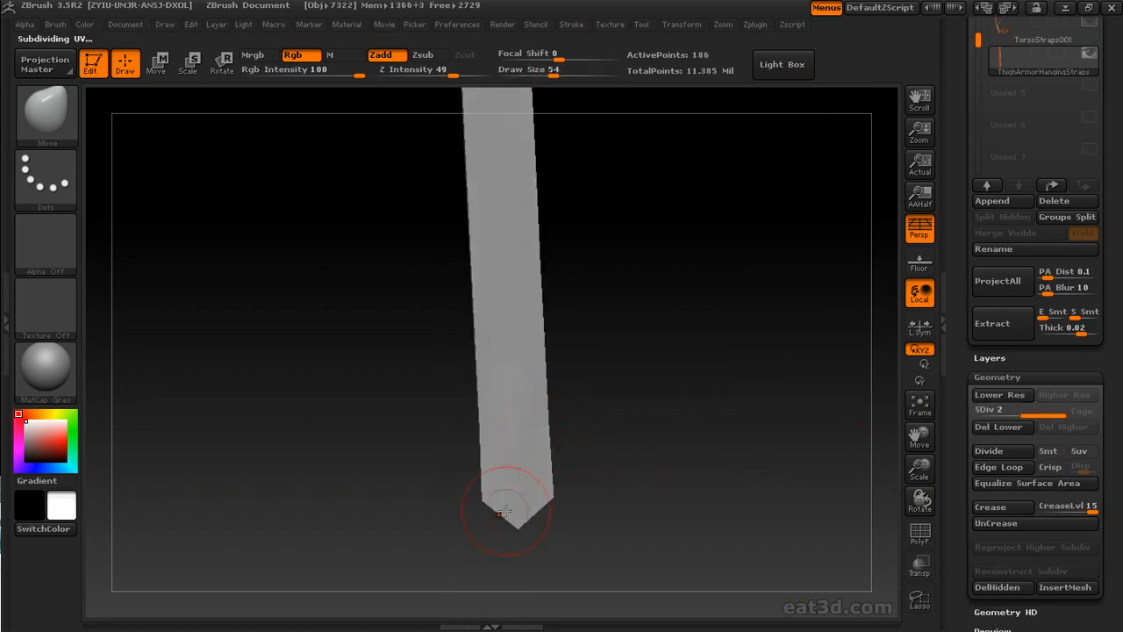
pyautogui.press('s')
pyautogui.click(558, 502)
pyautogui.moveTo(514, 543); pyautogui.dragTo(459, 539)
pyautogui.moveTo(573, 509); pyautogui.dragTo(579, 518)
# Divide the hanging strap to level 3 and round its tip further with the Move brush at draw size 25
pyautogui.click(1022, 452)
pyautogui.press('s')
pyautogui.click(583, 506)
pyautogui.moveTo(775, 468); pyautogui.dragTo(726, 471)
pyautogui.press('s')
pyautogui.click(485, 509)
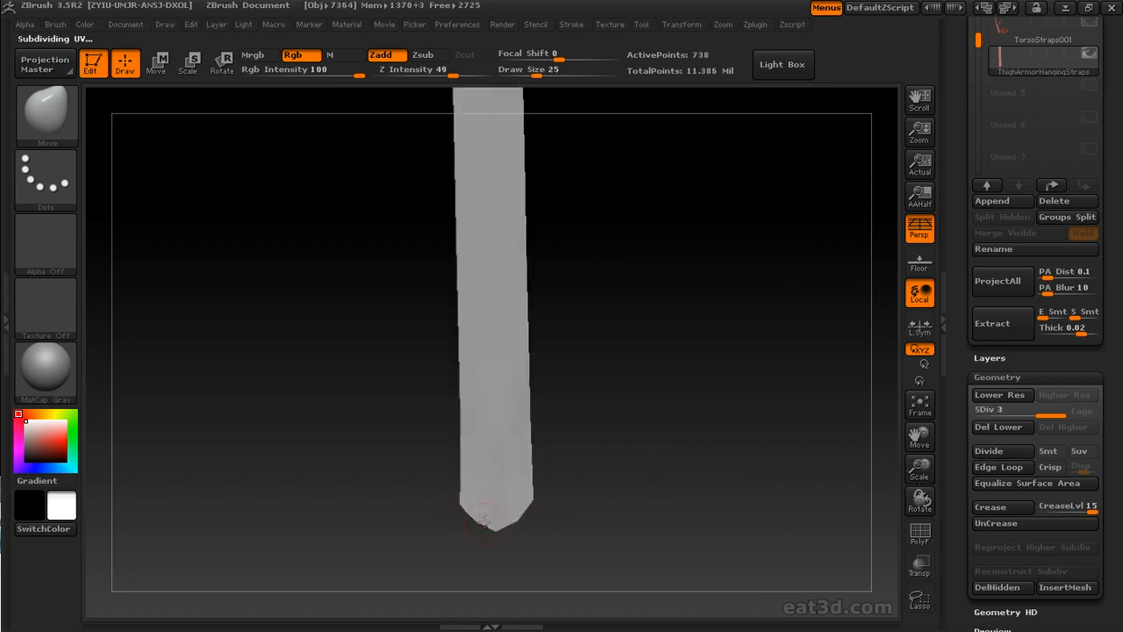
pyautogui.moveTo(589, 505)
pyautogui.mouseDown()
pyautogui.moveTo(602, 496)
pyautogui.moveTo(579, 511)
pyautogui.mouseUp()
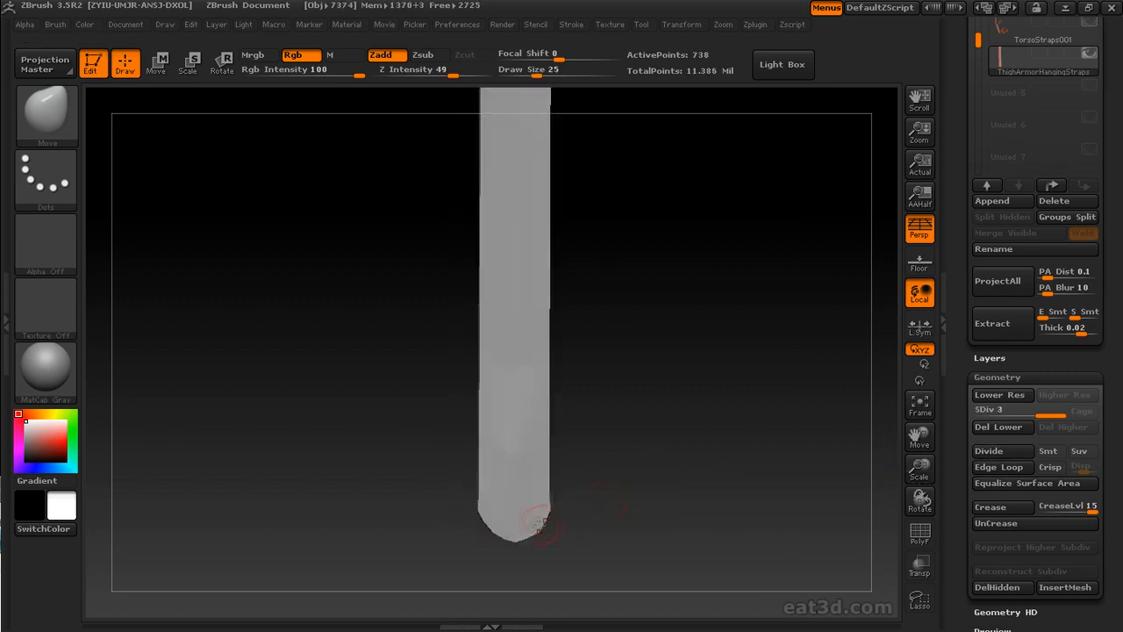
# Finish rounding the hanging strap's tip with the Move brush and divide the mesh to level 7 with smoothing on
pyautogui.moveTo(702, 474); pyautogui.dragTo(582, 471)
pyautogui.press('s')
pyautogui.click(530, 474)
pyautogui.moveTo(470, 505); pyautogui.dragTo(652, 466)
pyautogui.click(1014, 453)
pyautogui.click(1010, 456)
# Switch to the Standard brush and mask the whole rounded lower end of the strap
pyautogui.moveTo(702, 439)
pyautogui.mouseDown()
pyautogui.moveTo(785, 451)
pyautogui.moveTo(685, 456)
pyautogui.mouseUp()
pyautogui.press('b')
pyautogui.press('s')
pyautogui.press('t')
pyautogui.press('s')
pyautogui.click(620, 442)
pyautogui.moveTo(555, 432)
pyautogui.mouseDown()
pyautogui.moveTo(614, 418)
pyautogui.moveTo(438, 562)
pyautogui.mouseUp()
pyautogui.moveTo(614, 448); pyautogui.dragTo(773, 449)
pyautogui.moveTo(596, 551)
pyautogui.keyDown('ctrl'); pyautogui.mouseDown()
pyautogui.moveTo(369, 461)
pyautogui.moveTo(364, 421)
pyautogui.mouseUp(); pyautogui.keyUp('ctrl')
# Unmask a narrow central slot with a pointed lower end inside the masked tip, using a draw size of 12
pyautogui.moveTo(666, 395); pyautogui.dragTo(749, 389)
pyautogui.press('s')
pyautogui.click(500, 439)
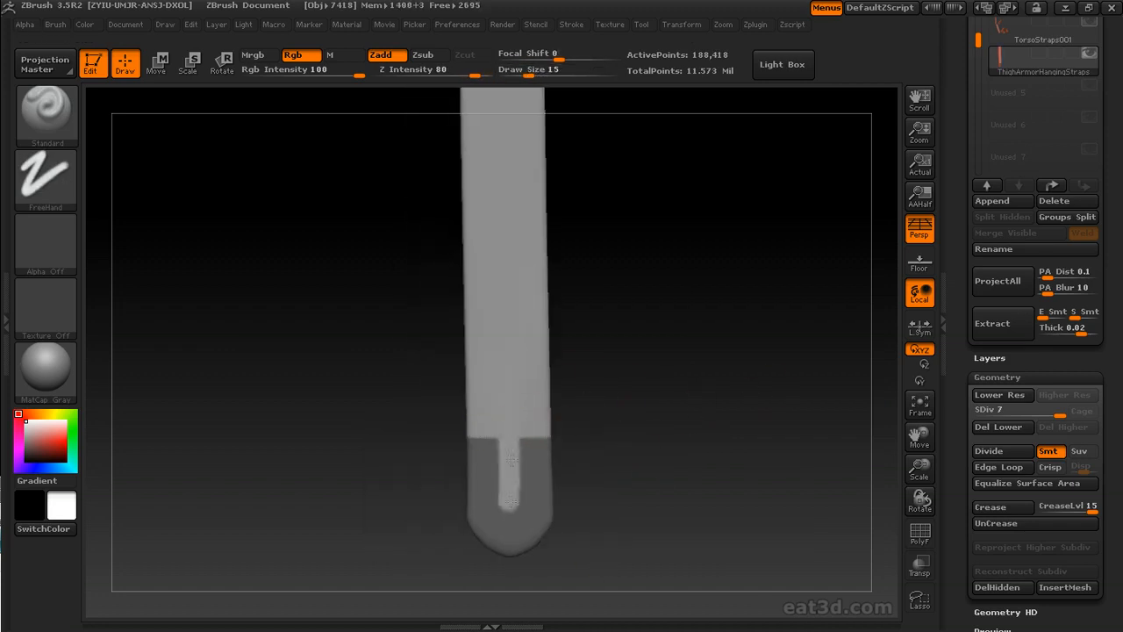
pyautogui.moveTo(735, 407); pyautogui.dragTo(625, 398)
pyautogui.keyDown('ctrl'); pyautogui.keyDown('alt'); pyautogui.moveTo(513, 428); pyautogui.dragTo(516, 455); pyautogui.keyUp('alt'); pyautogui.keyUp('ctrl')
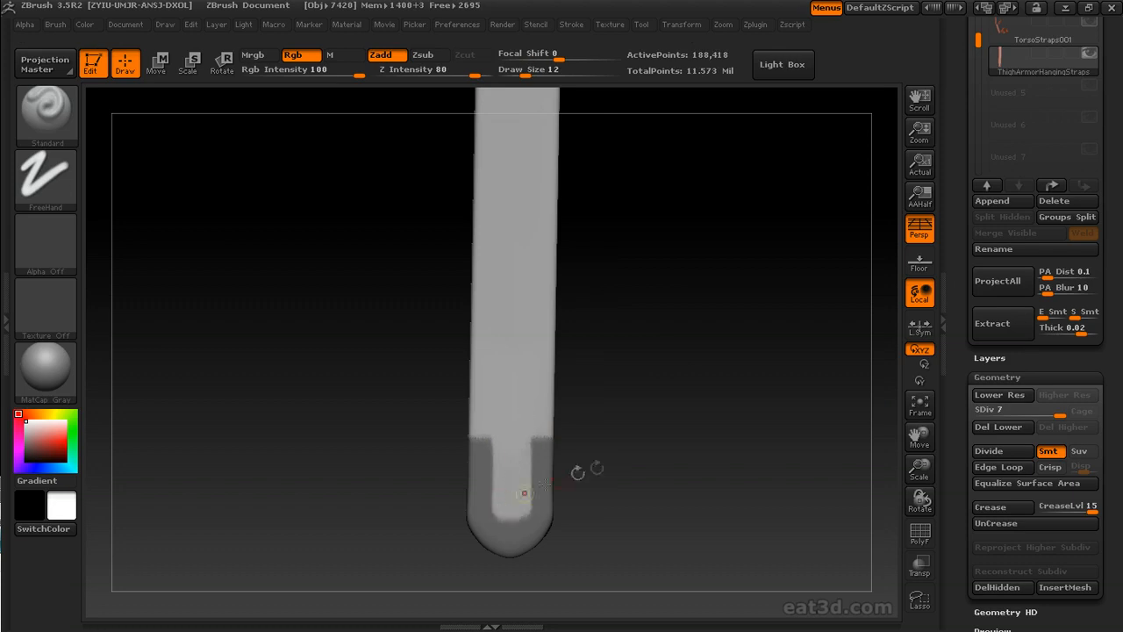
pyautogui.moveTo(751, 427); pyautogui.dragTo(609, 395)
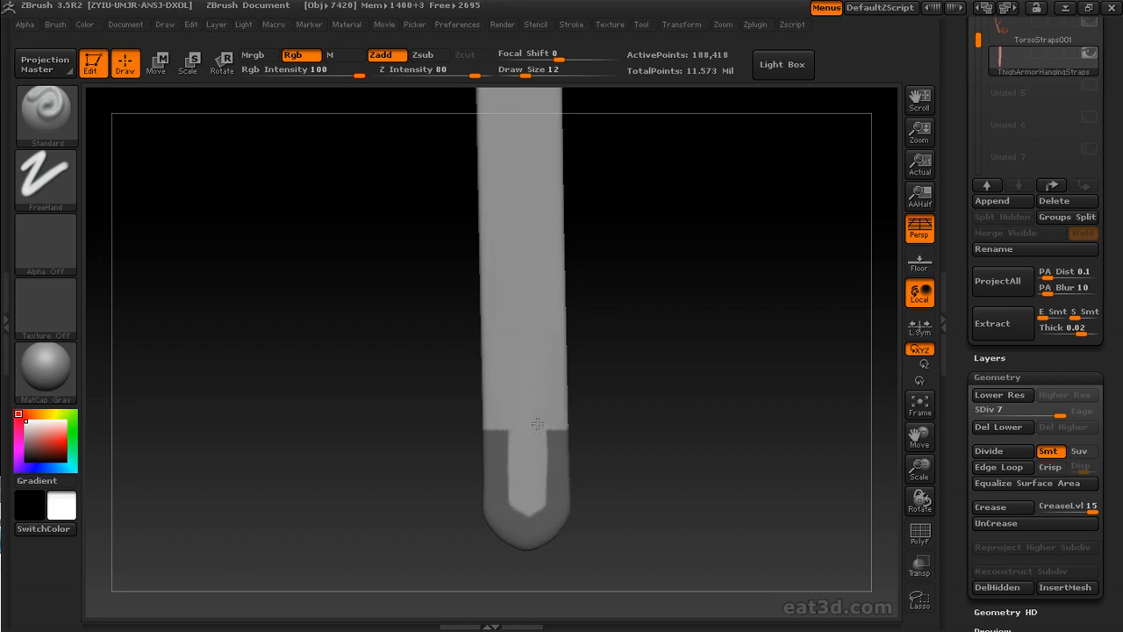
# Invert the mask and use Deformation to swell the strap's tip into a raised cap around the central slot
pyautogui.press('f')
pyautogui.moveTo(692, 406)
pyautogui.mouseDown()
pyautogui.moveTo(715, 403)
pyautogui.moveTo(690, 408)
pyautogui.mouseUp()
pyautogui.keyDown('ctrl'); pyautogui.click(690, 408); pyautogui.keyUp('ctrl')
pyautogui.moveTo(961, 496); pyautogui.dragTo(960, 171)
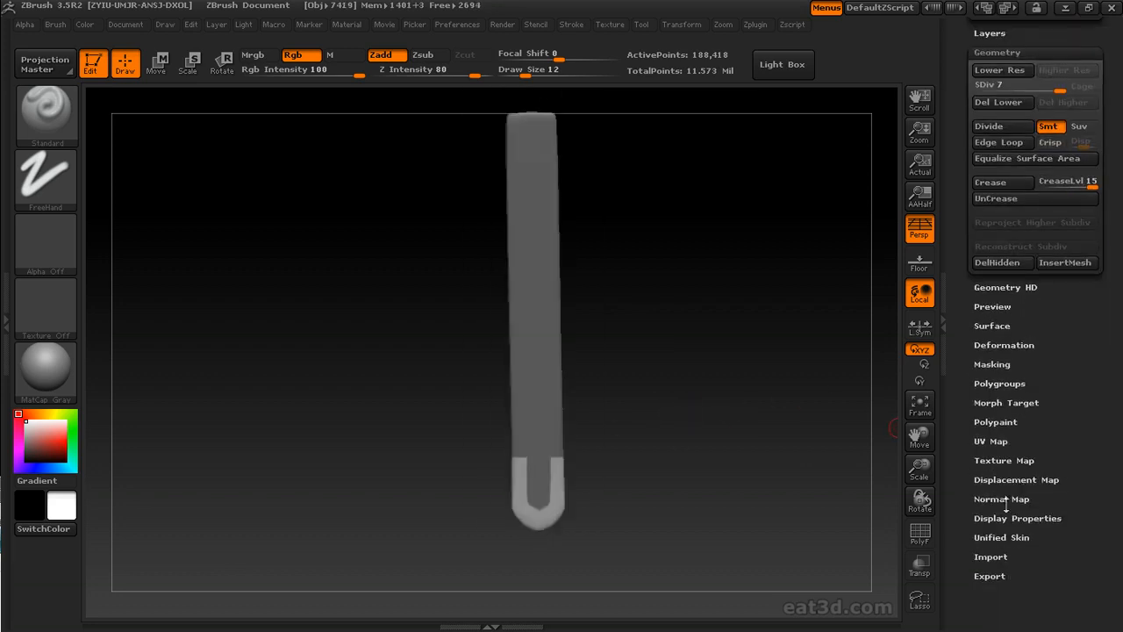
pyautogui.click(1003, 345)
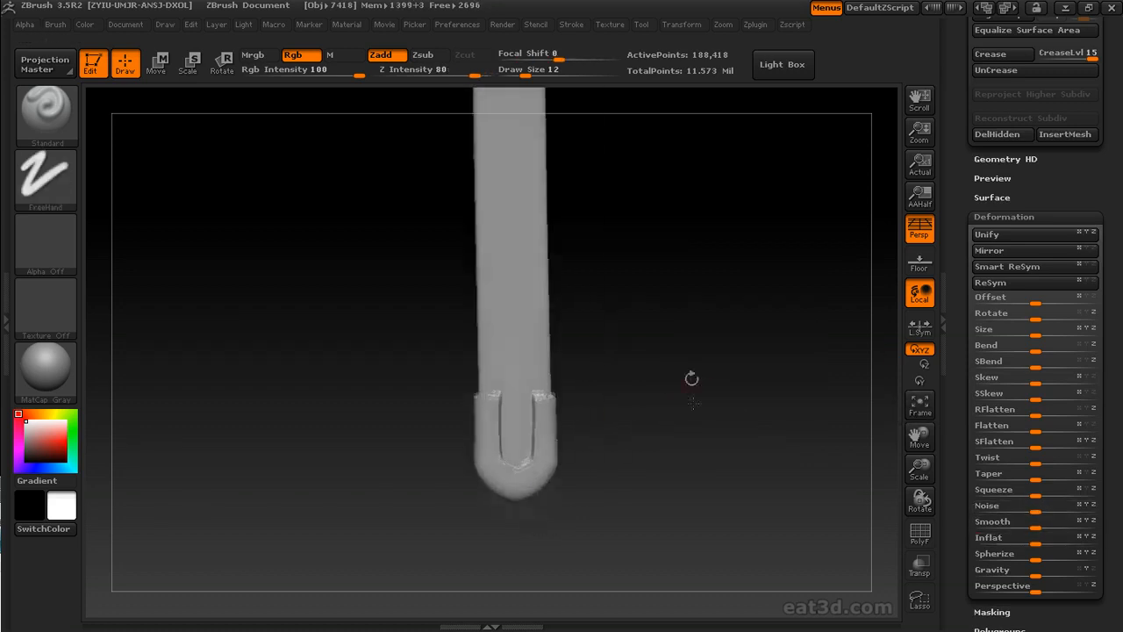
# Stamp two round rivets inside the cap's slot with Alpha 06, an adjusted brush falloff curve and Z Intensity 51
pyautogui.click(78, 253)
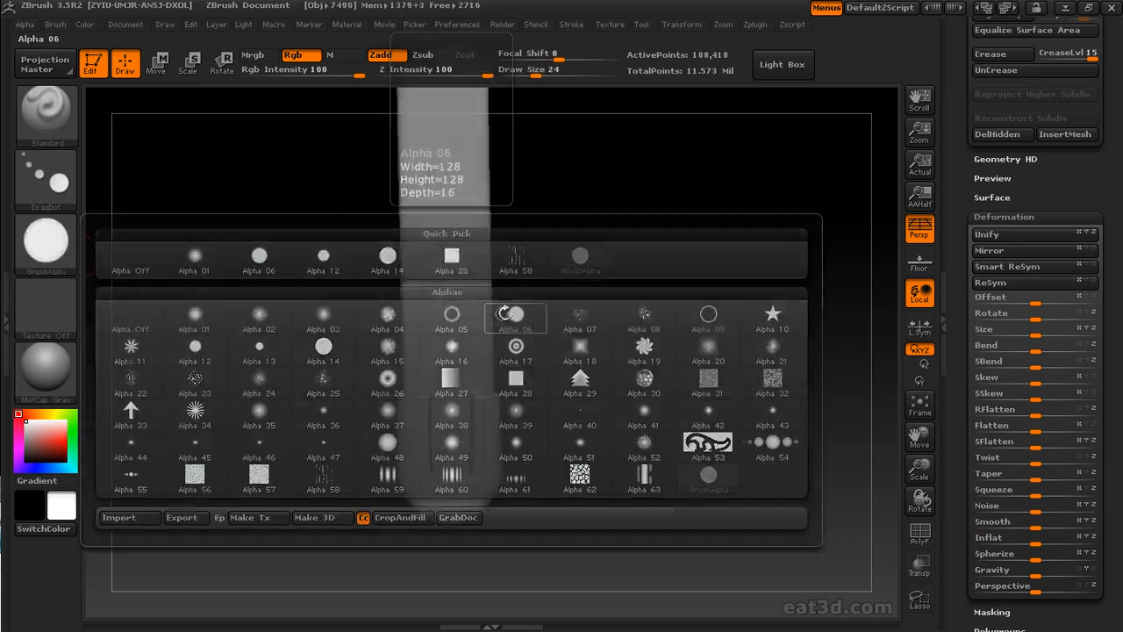
pyautogui.click(505, 313)
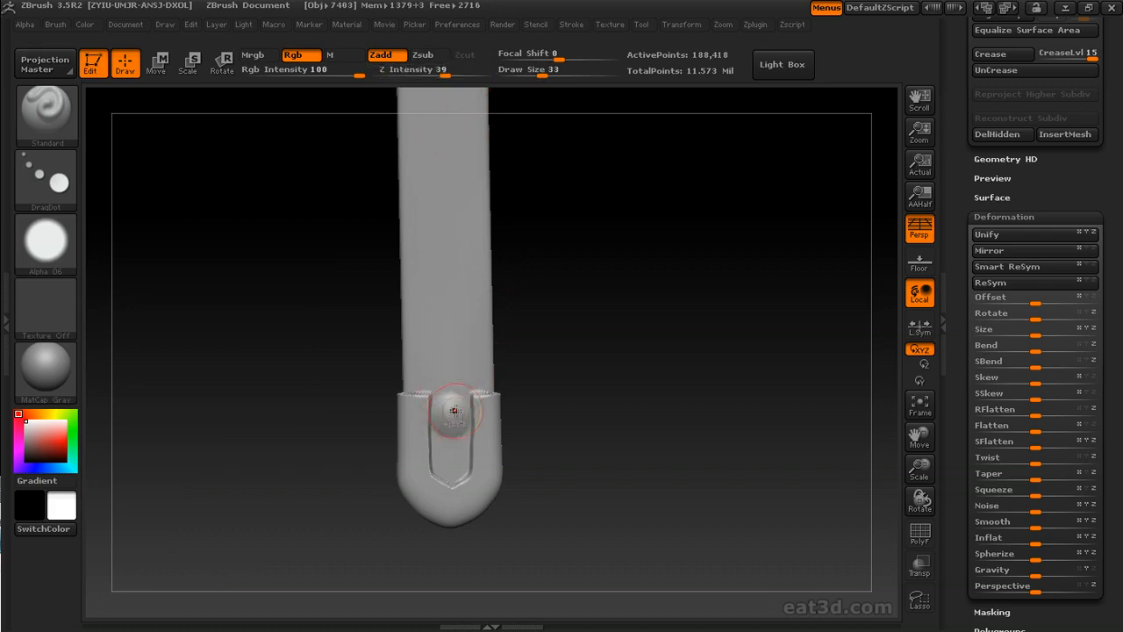
pyautogui.click(55, 24)
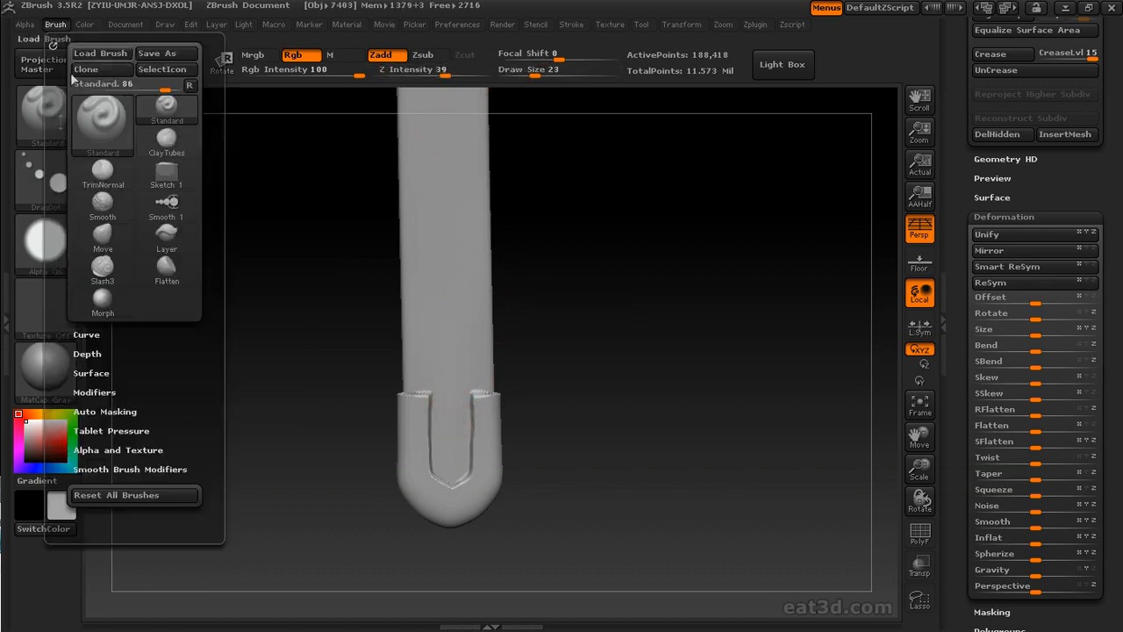
pyautogui.click(86, 334)
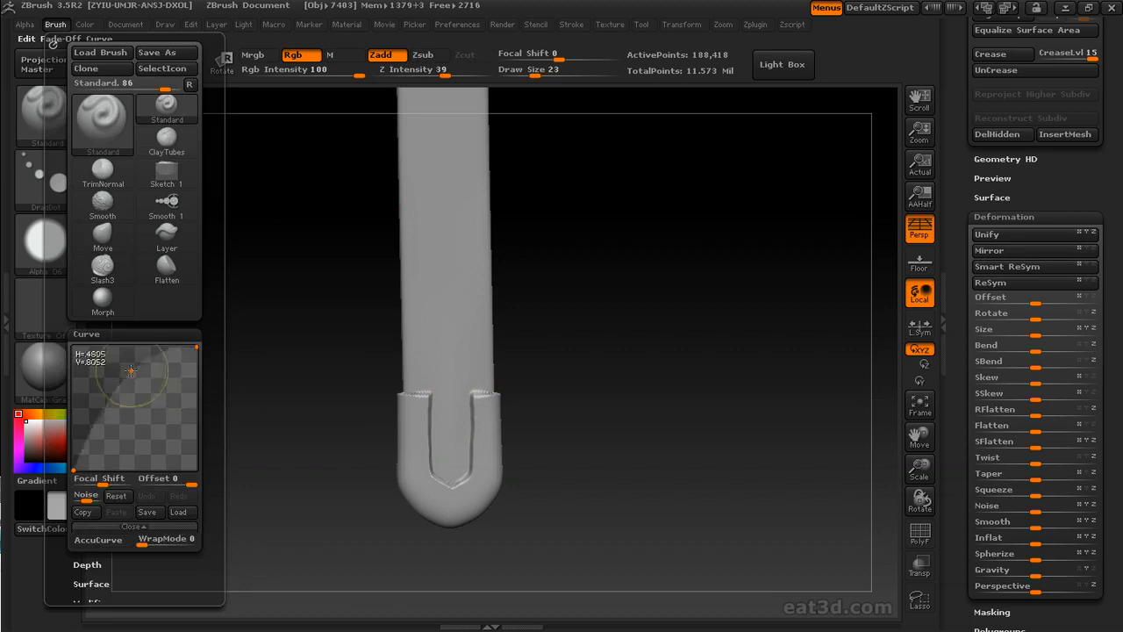
pyautogui.click(457, 69)
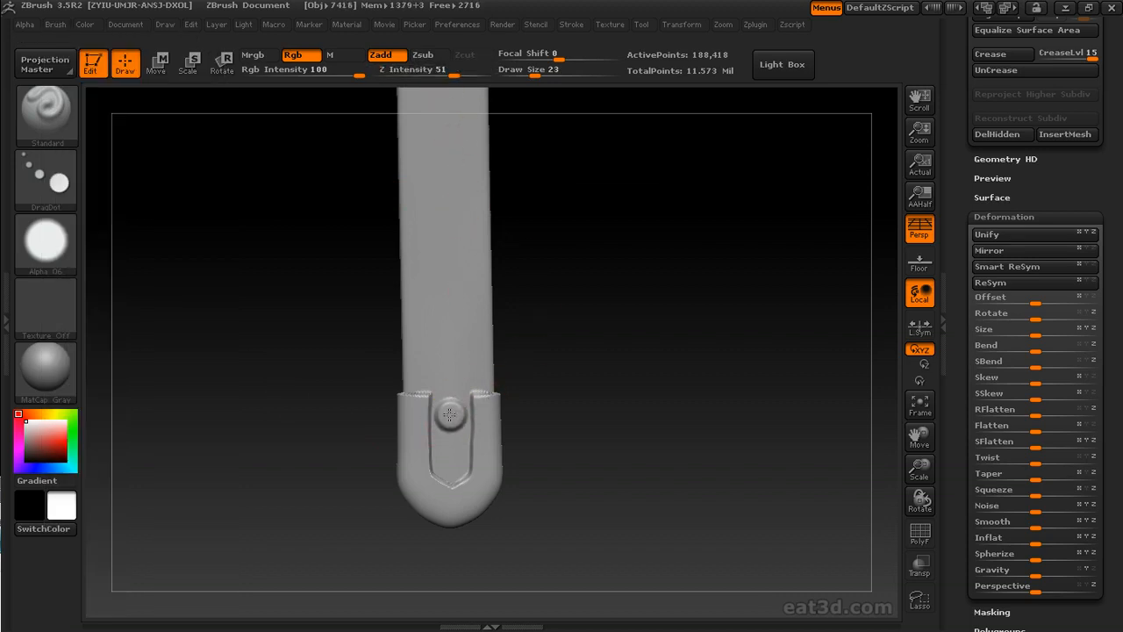
pyautogui.moveTo(614, 397)
pyautogui.mouseDown()
pyautogui.moveTo(559, 395)
pyautogui.moveTo(615, 392)
pyautogui.moveTo(565, 376)
pyautogui.moveTo(729, 359)
pyautogui.mouseUp()
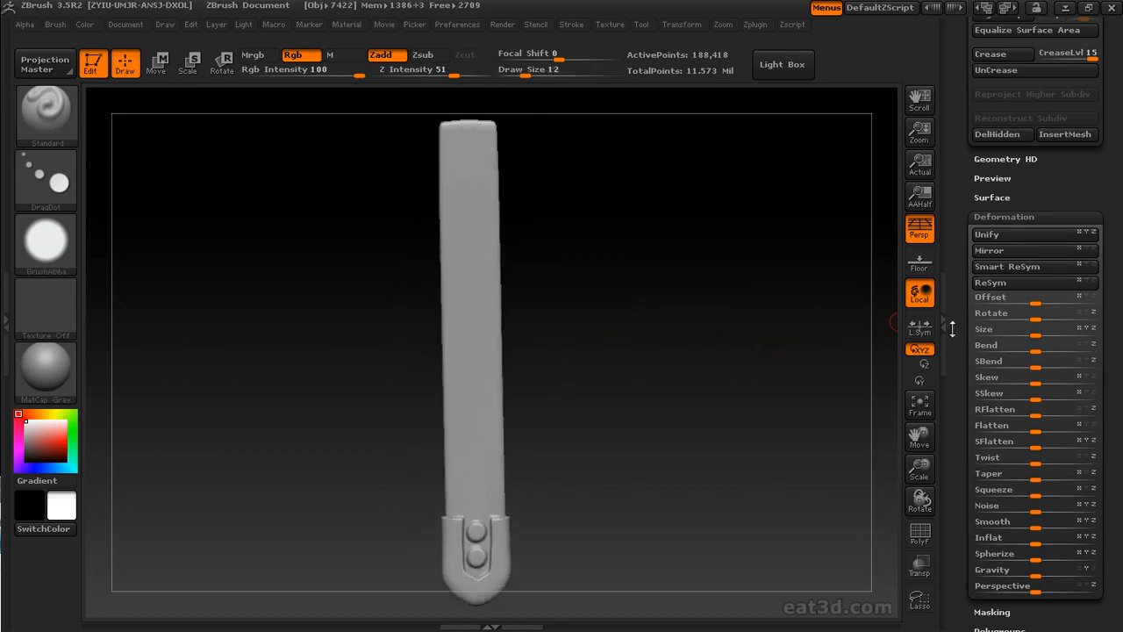
# Store a morph target and work border lines along the strap's long edges with the Layer brush, undoing a bad stroke
pyautogui.moveTo(957, 330); pyautogui.dragTo(957, 87)
pyautogui.click(1000, 388)
pyautogui.click(1000, 388)
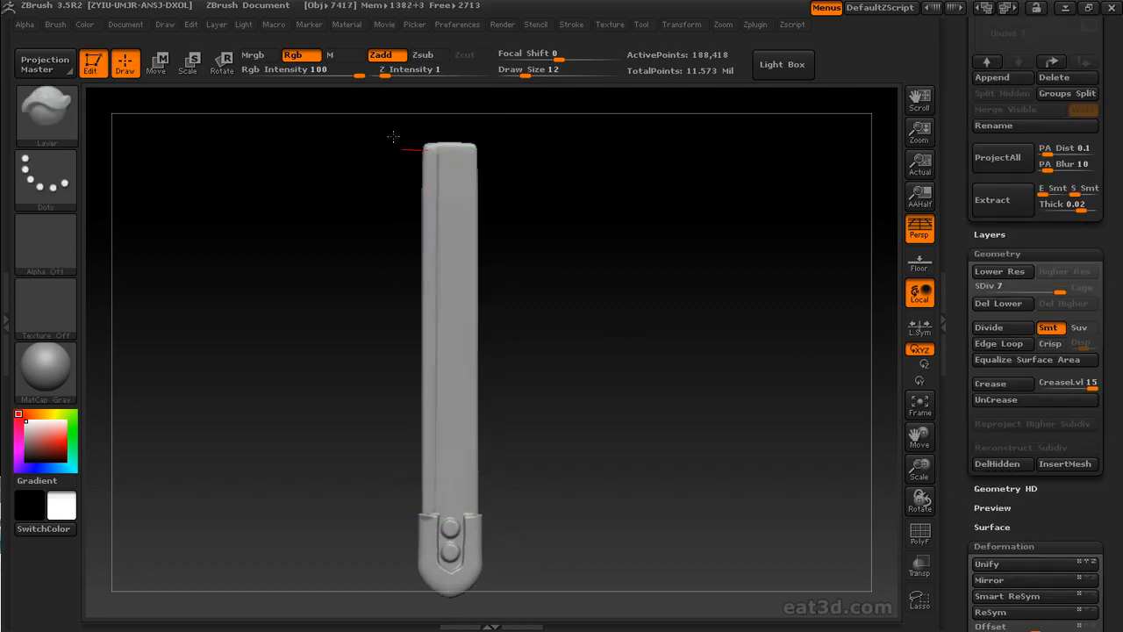
pyautogui.hotkey('ctrl', 'z')
# Clean up the border lines where they run over the strap's end cap using the Morph brush
pyautogui.press('b')
pyautogui.press('m')
pyautogui.press('o')
pyautogui.keyDown('alt'); pyautogui.moveTo(517, 456); pyautogui.dragTo(513, 386); pyautogui.keyUp('alt')
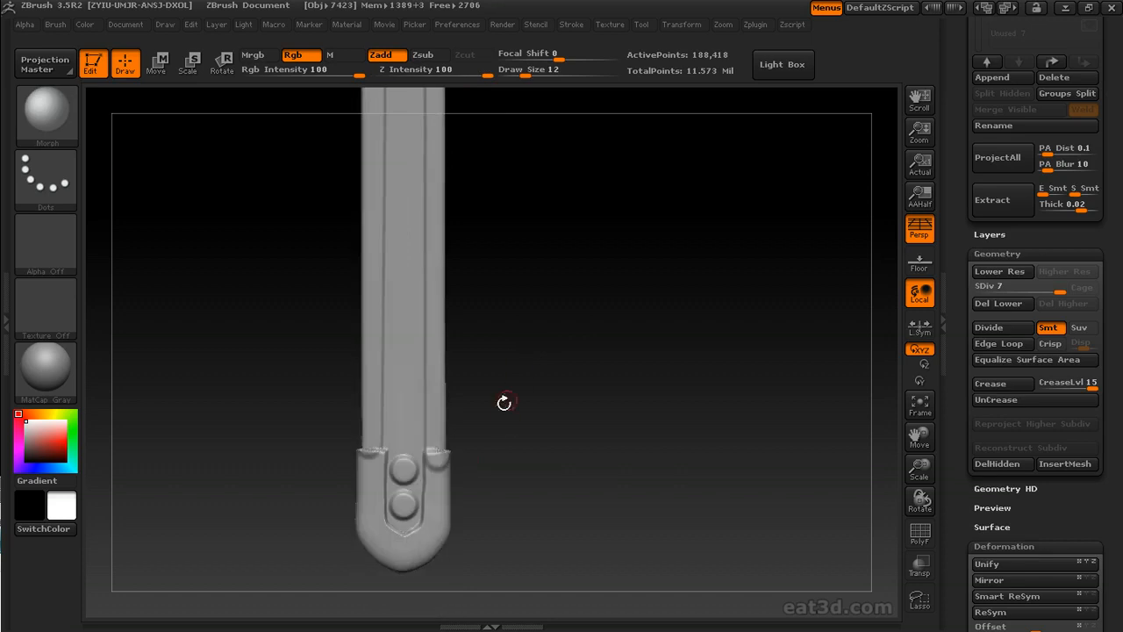
pyautogui.moveTo(362, 465); pyautogui.dragTo(379, 452)
pyautogui.keyDown('alt'); pyautogui.moveTo(555, 421); pyautogui.dragTo(555, 368); pyautogui.keyUp('alt')
# Stamp a row of five spaced round holes up the strap's centre with the Standard brush at draw size 14
pyautogui.press('b')
pyautogui.press('s')
pyautogui.press('t')
pyautogui.moveTo(517, 297)
pyautogui.keyDown('alt'); pyautogui.mouseDown()
pyautogui.moveTo(555, 336)
pyautogui.moveTo(522, 375)
pyautogui.mouseUp(); pyautogui.keyUp('alt')
pyautogui.hotkey('ctrl', 'z')
pyautogui.press('s')
pyautogui.moveTo(417, 396); pyautogui.dragTo(415, 396)
pyautogui.click(418, 449)
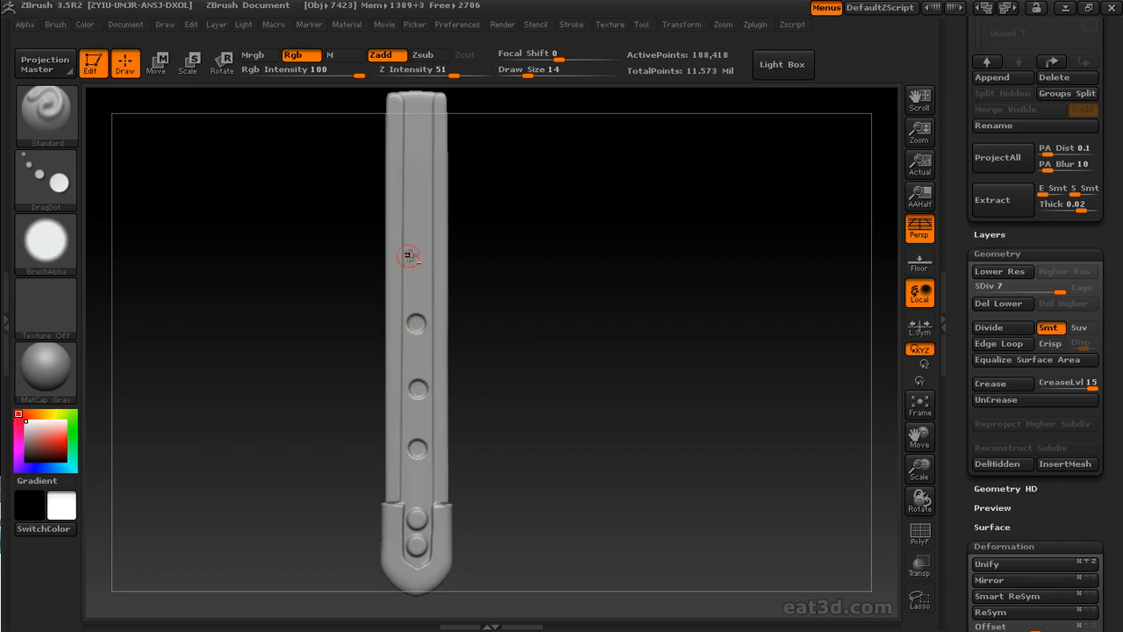
pyautogui.keyDown('alt'); pyautogui.moveTo(558, 189); pyautogui.dragTo(558, 151); pyautogui.keyUp('alt')
# Show the ThighArmor subtool together with the finished hanging strap
pyautogui.moveTo(963, 97); pyautogui.dragTo(965, 228)
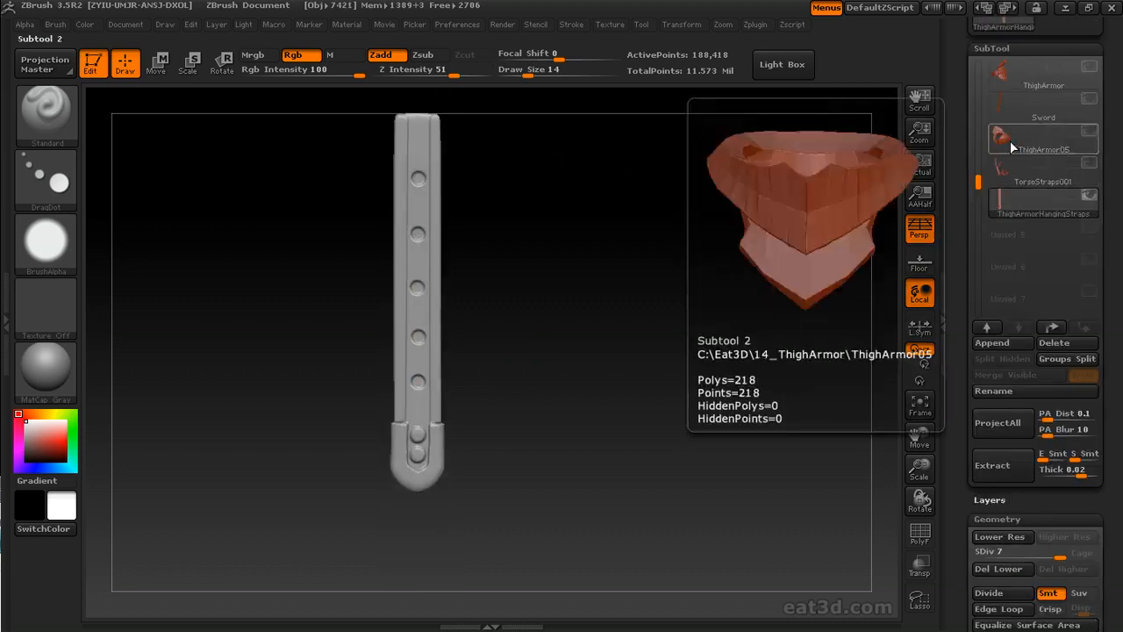
pyautogui.click(1089, 67)
pyautogui.keyDown('alt'); pyautogui.moveTo(750, 294); pyautogui.dragTo(750, 254); pyautogui.keyUp('alt')
pyautogui.moveTo(724, 263); pyautogui.dragTo(765, 286)
# Clone the hanging strap, append the copy as a subtool and set up the Move transpose line to offset a strap sideways
pyautogui.moveTo(968, 231); pyautogui.dragTo(962, 403)
pyautogui.click(988, 81)
pyautogui.click(991, 577)
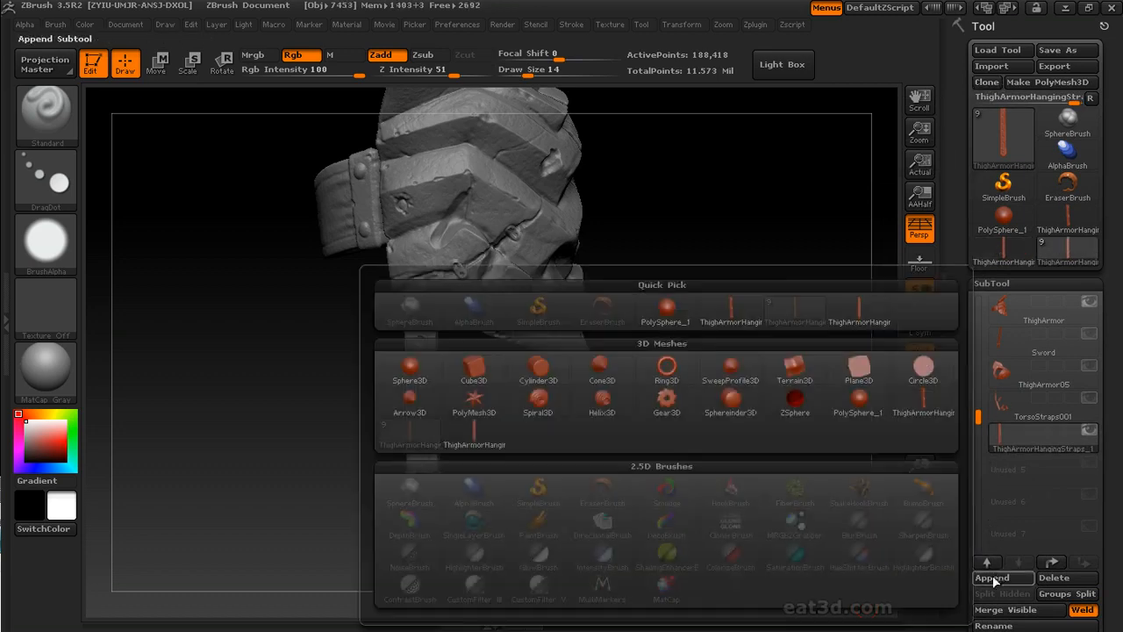
pyautogui.click(464, 438)
pyautogui.keyDown('alt'); pyautogui.moveTo(666, 398); pyautogui.dragTo(657, 374); pyautogui.keyUp('alt')
pyautogui.press('w')
pyautogui.moveTo(415, 375)
pyautogui.mouseDown()
pyautogui.moveTo(526, 404)
pyautogui.moveTo(624, 382)
pyautogui.mouseUp()
# Clone and append another strap and move it beside the second one to make a row of three
pyautogui.click(989, 83)
pyautogui.moveTo(951, 456); pyautogui.dragTo(951, 333)
pyautogui.click(999, 489)
pyautogui.click(538, 434)
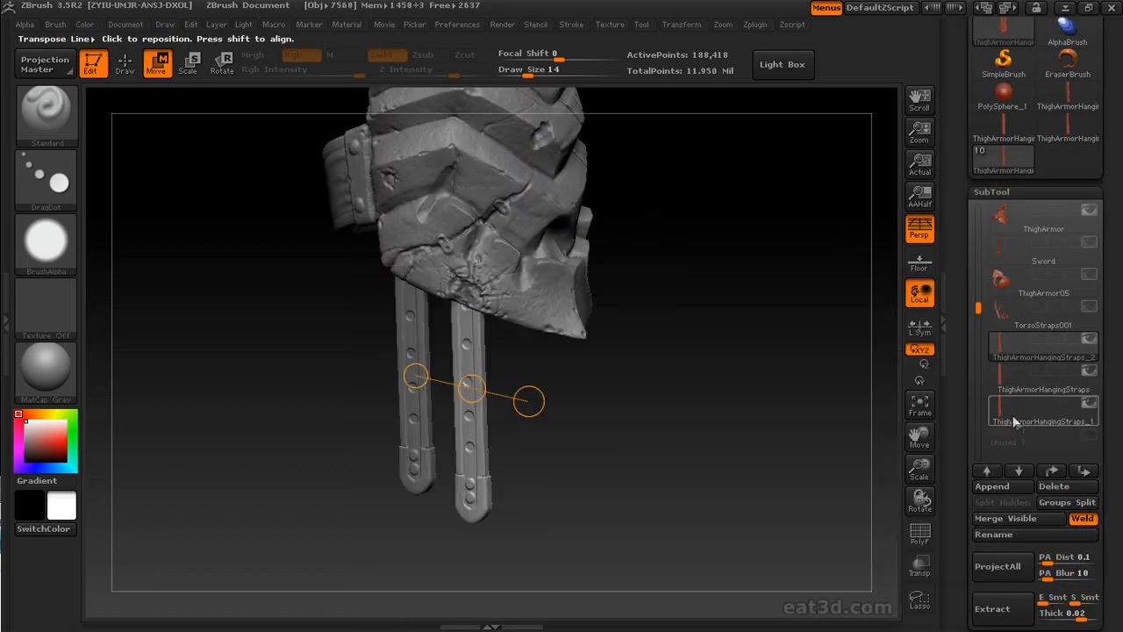
pyautogui.moveTo(472, 388); pyautogui.dragTo(531, 405)
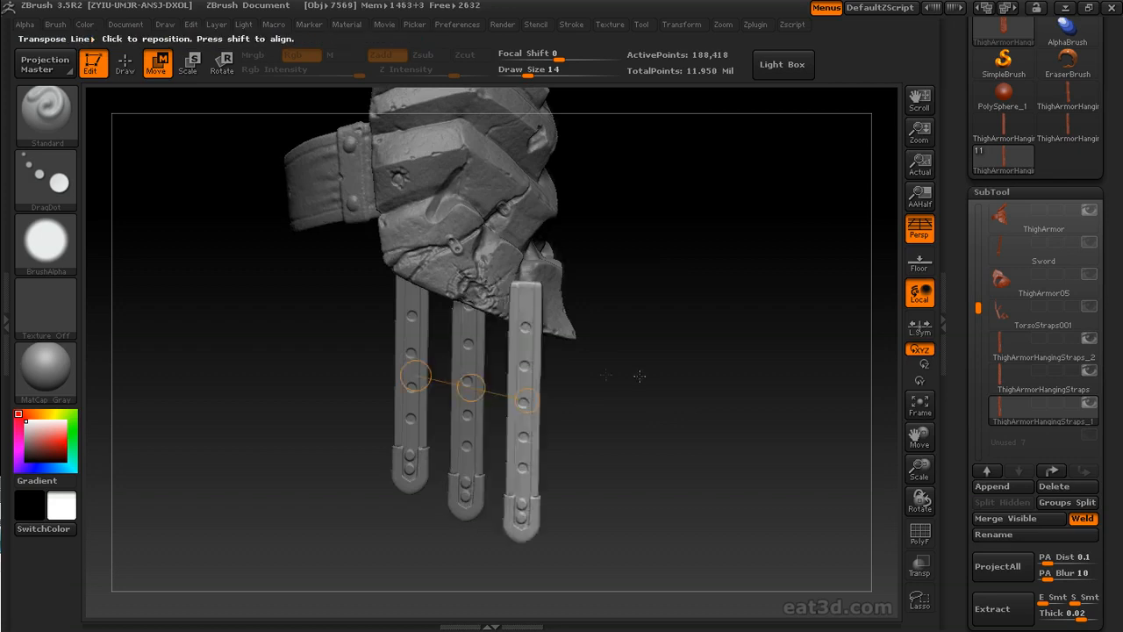
# Shift and rotate the third strap so its angle follows the curve of the thigh armor's lower edge
pyautogui.moveTo(642, 374); pyautogui.dragTo(575, 384)
pyautogui.moveTo(476, 387); pyautogui.dragTo(475, 393)
pyautogui.moveTo(552, 392); pyautogui.dragTo(561, 390)
pyautogui.moveTo(476, 385); pyautogui.dragTo(501, 399)
pyautogui.press('r')
pyautogui.moveTo(528, 358); pyautogui.dragTo(549, 344)
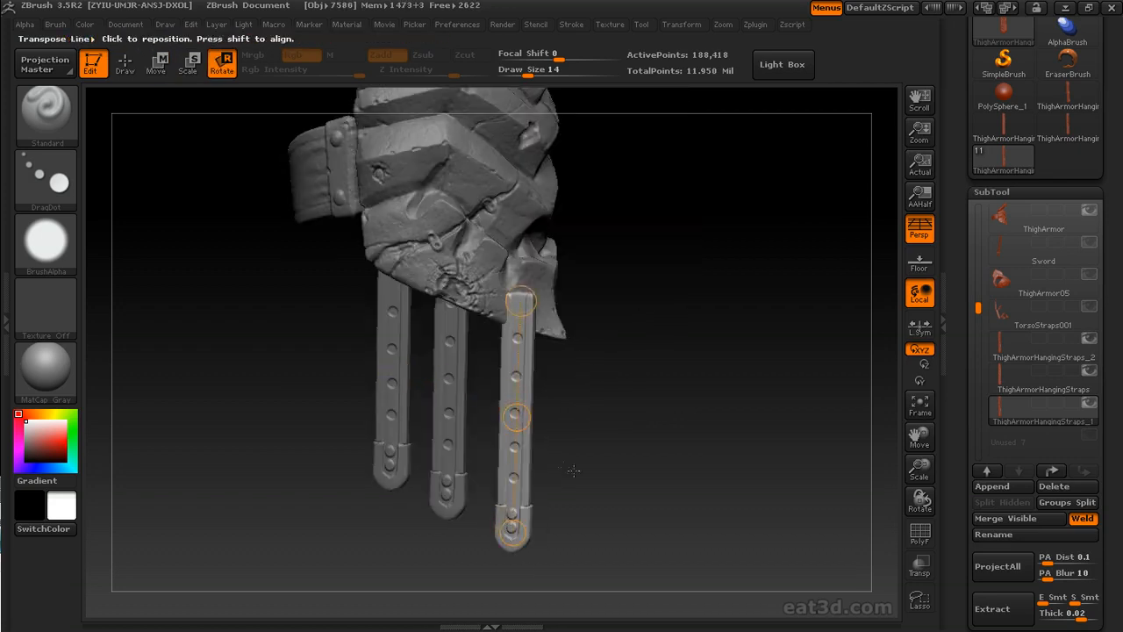
pyautogui.moveTo(541, 492); pyautogui.dragTo(524, 418)
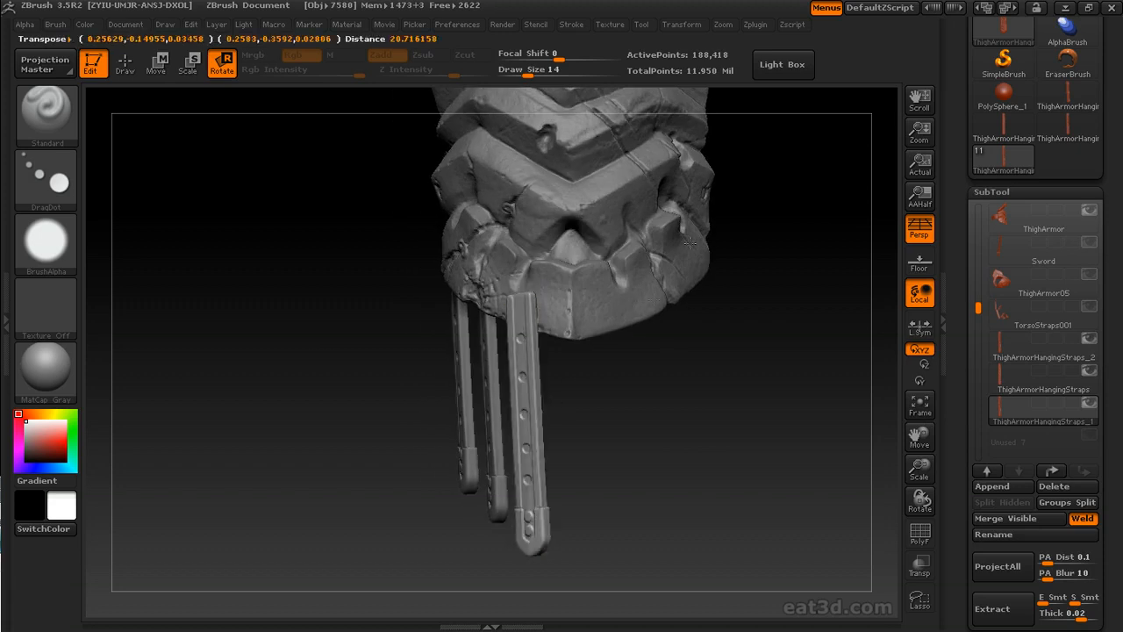
# Move the third strap inward toward the front point of the thigh armor
pyautogui.press('w')
pyautogui.moveTo(715, 216); pyautogui.dragTo(669, 230)
pyautogui.moveTo(529, 421); pyautogui.dragTo(542, 421)
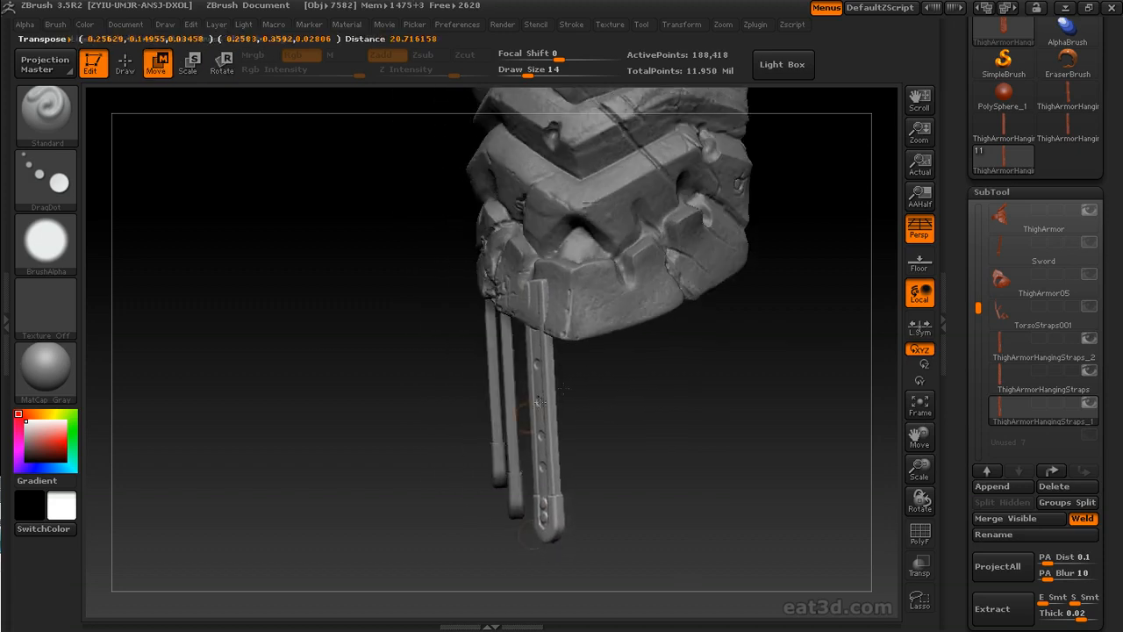
pyautogui.moveTo(606, 393); pyautogui.dragTo(697, 381)
pyautogui.moveTo(595, 378); pyautogui.dragTo(714, 332)
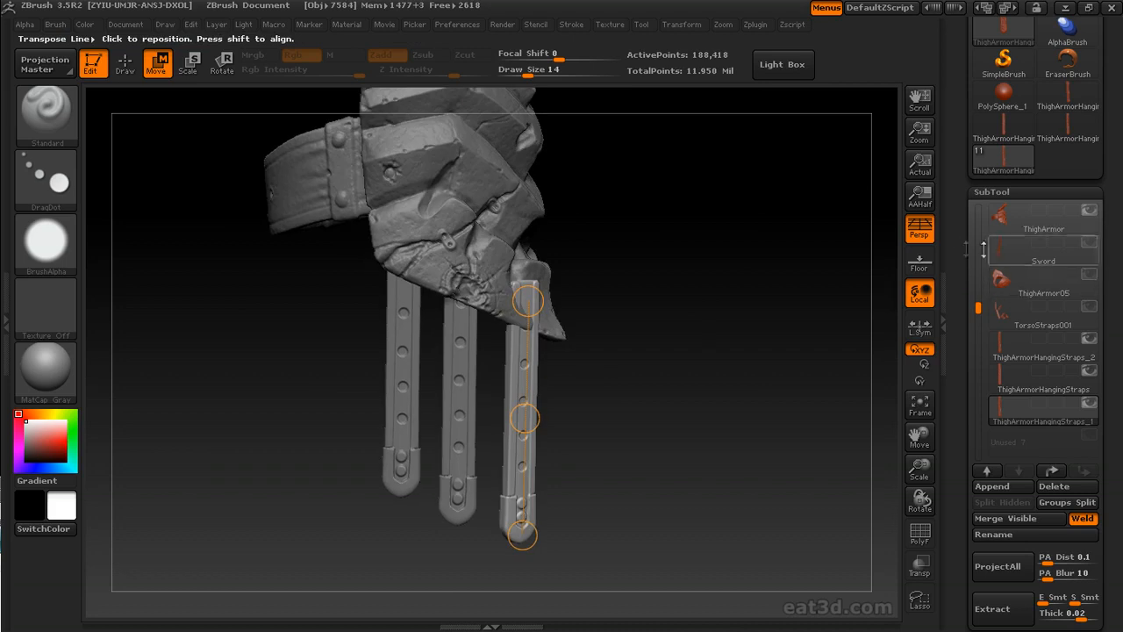
# Show the BodySubd06 and Pants07 subtools as reference for placing the straps
pyautogui.moveTo(958, 245); pyautogui.dragTo(965, 277)
pyautogui.moveTo(976, 338); pyautogui.dragTo(974, 240)
pyautogui.click(1087, 245)
pyautogui.click(1089, 275)
# Rotate and move the third strap so its upper end tucks behind the thigh armor, clear of the leg
pyautogui.moveTo(762, 331); pyautogui.dragTo(729, 355)
pyautogui.moveTo(734, 315); pyautogui.dragTo(536, 416)
pyautogui.press('r')
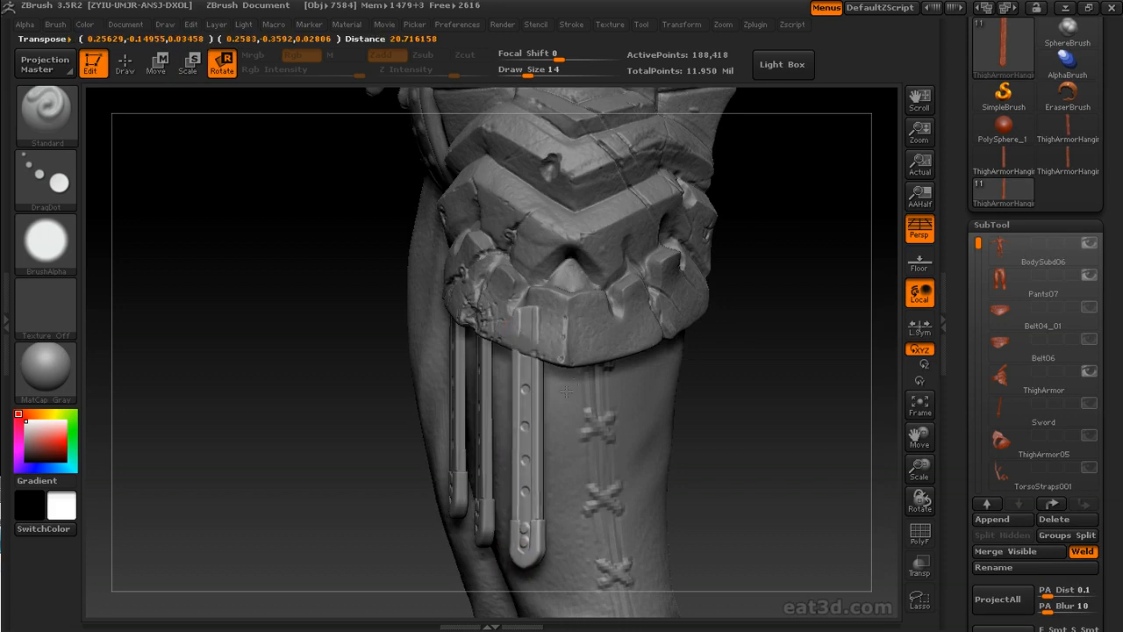
pyautogui.press('w')
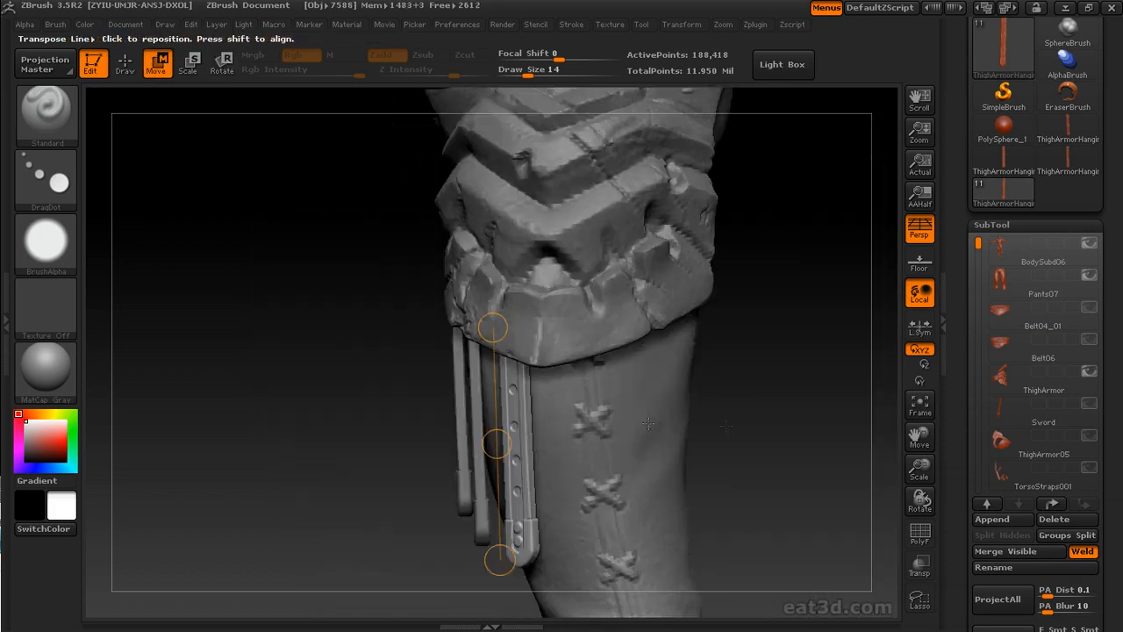
pyautogui.moveTo(711, 421)
pyautogui.mouseDown()
pyautogui.moveTo(737, 360)
pyautogui.moveTo(704, 337)
pyautogui.mouseUp()
# Clone and append a fourth strap, then move and rotate it under the thigh armor's pointed corner beside the third
pyautogui.moveTo(955, 205)
pyautogui.mouseDown()
pyautogui.moveTo(958, 246)
pyautogui.moveTo(968, 125)
pyautogui.mouseUp()
pyautogui.click(985, 86)
pyautogui.click(986, 481)
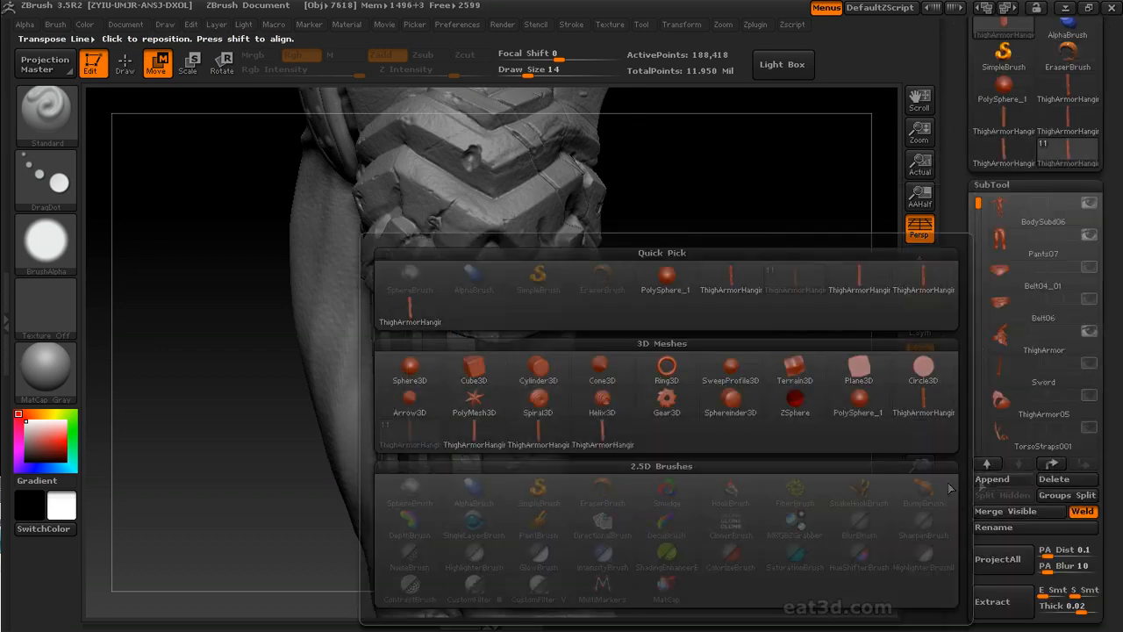
pyautogui.click(604, 435)
pyautogui.moveTo(976, 386)
pyautogui.mouseDown()
pyautogui.moveTo(968, 439)
pyautogui.moveTo(974, 376)
pyautogui.mouseUp()
pyautogui.click(1038, 318)
pyautogui.moveTo(694, 377); pyautogui.dragTo(742, 379)
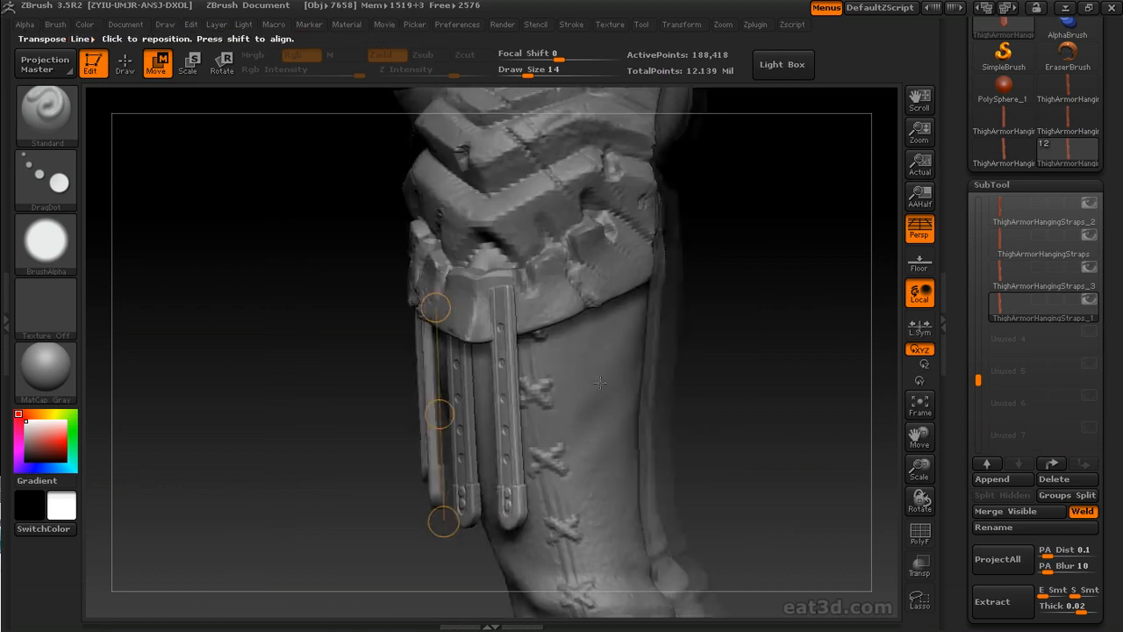
pyautogui.press('r')
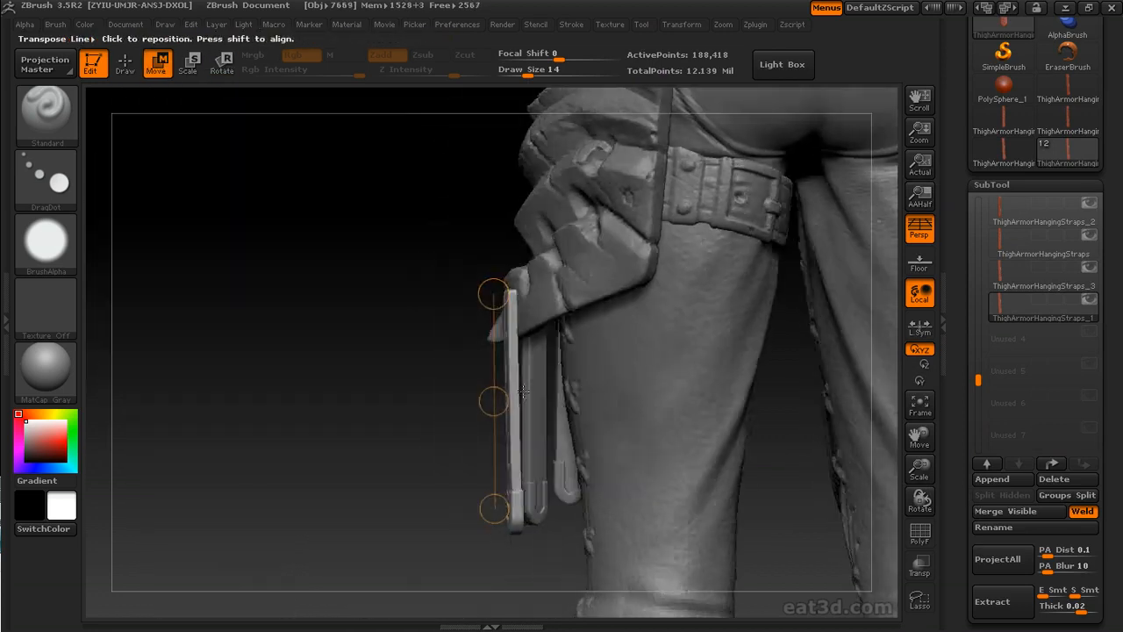
pyautogui.press('r')
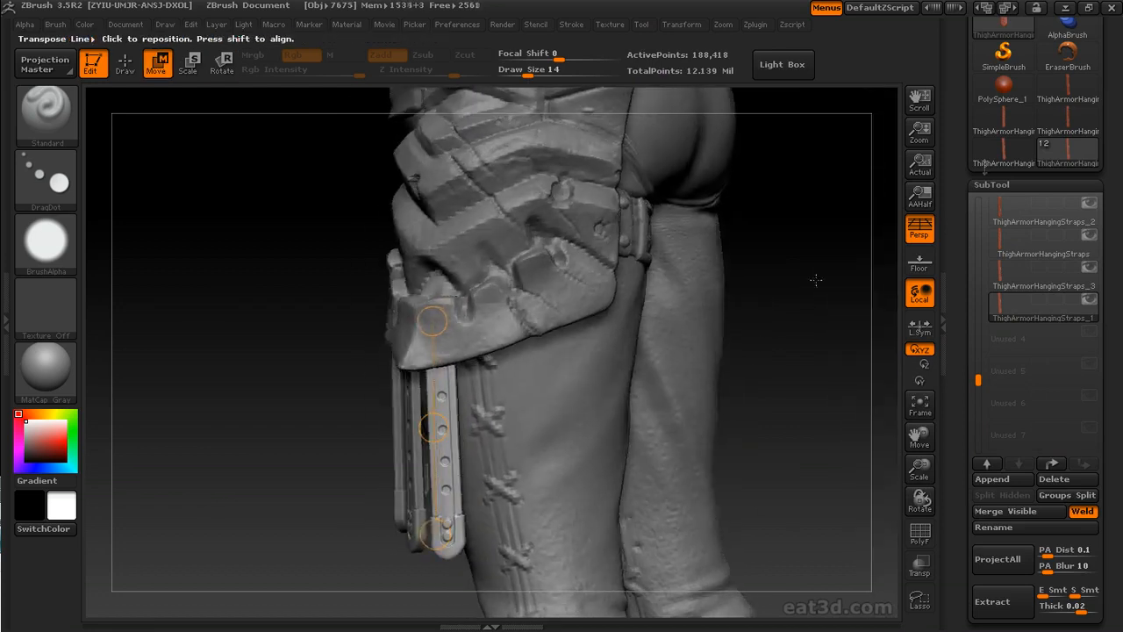
# Clone and append a fifth strap and move it farther around the thigh, with its top behind the armor's edge
pyautogui.moveTo(952, 35)
pyautogui.mouseDown()
pyautogui.moveTo(951, 190)
pyautogui.moveTo(951, 18)
pyautogui.mouseUp()
pyautogui.click(990, 430)
pyautogui.click(484, 441)
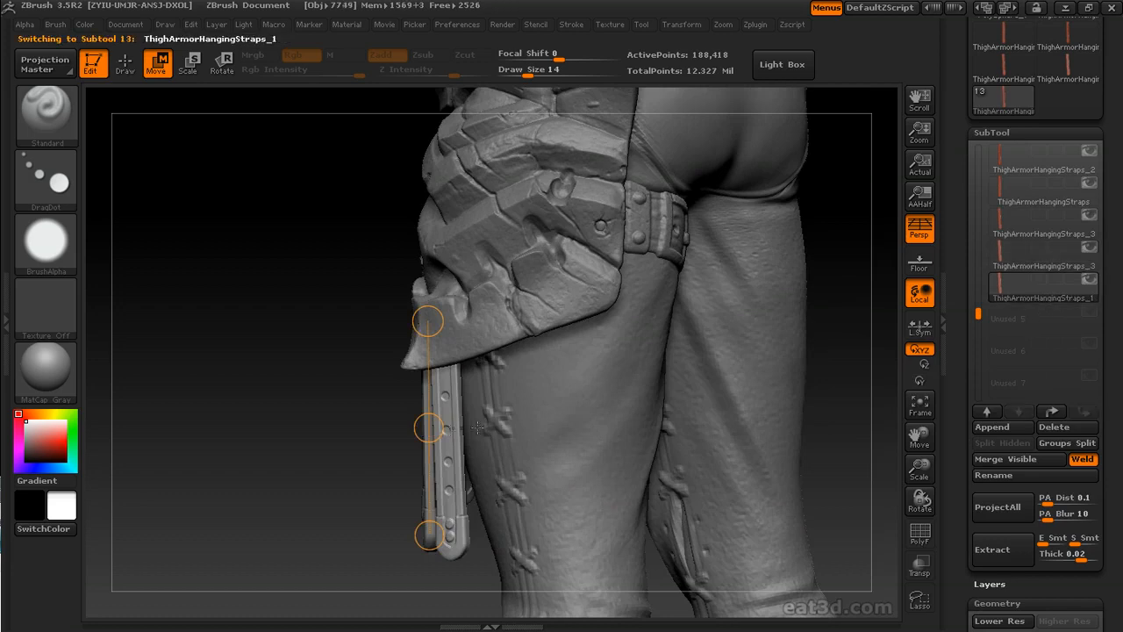
pyautogui.moveTo(426, 427); pyautogui.dragTo(472, 436)
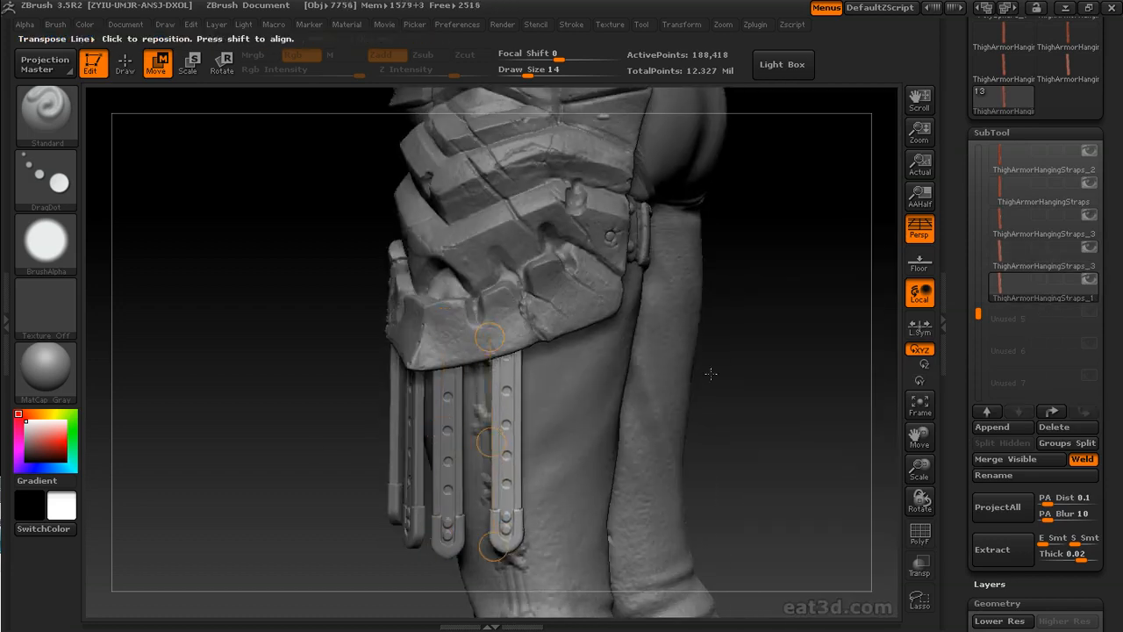
# Append a sixth strap, position it farther back along the armor's lower edge, and ready the fifth strap for rotating
pyautogui.moveTo(711, 374); pyautogui.dragTo(790, 335)
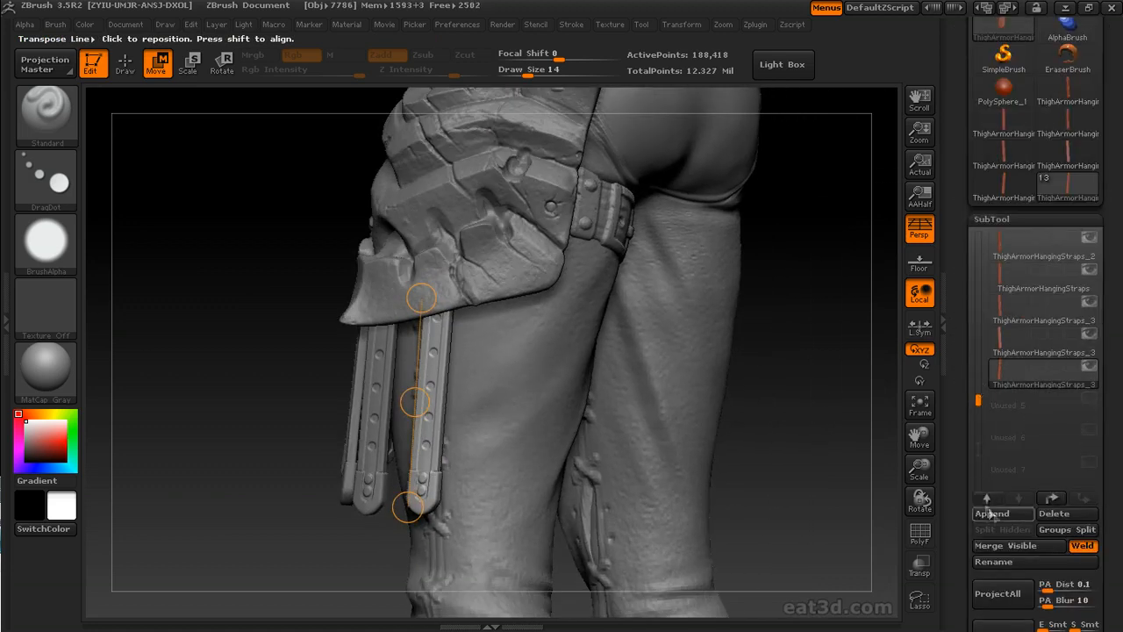
pyautogui.click(993, 513)
pyautogui.click(548, 434)
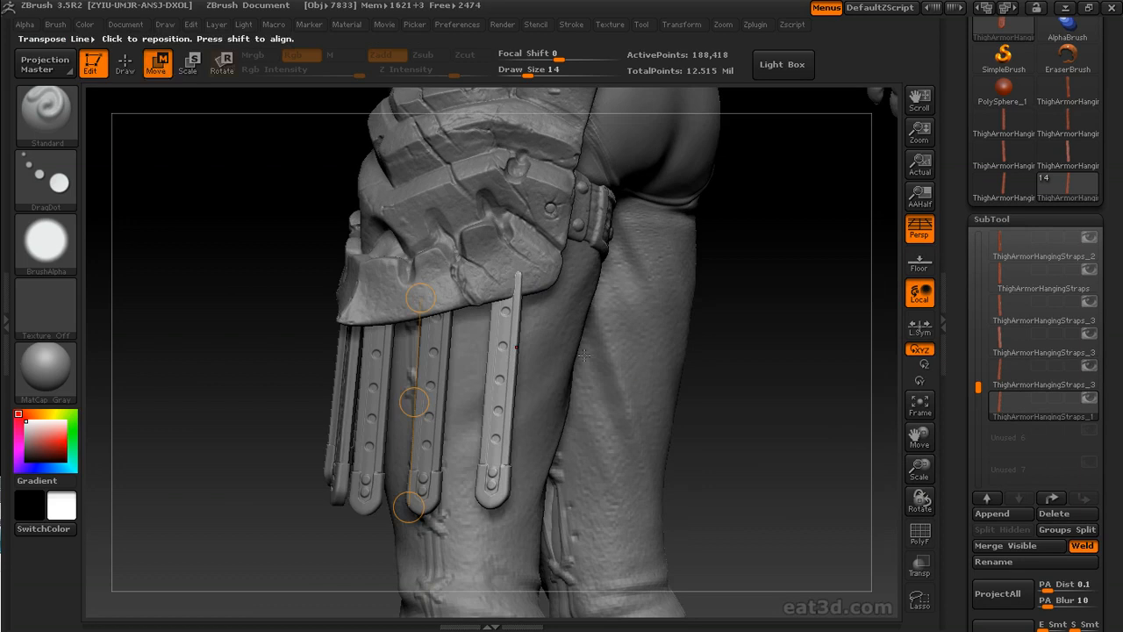
pyautogui.press('r')
pyautogui.moveTo(497, 376); pyautogui.dragTo(572, 312)
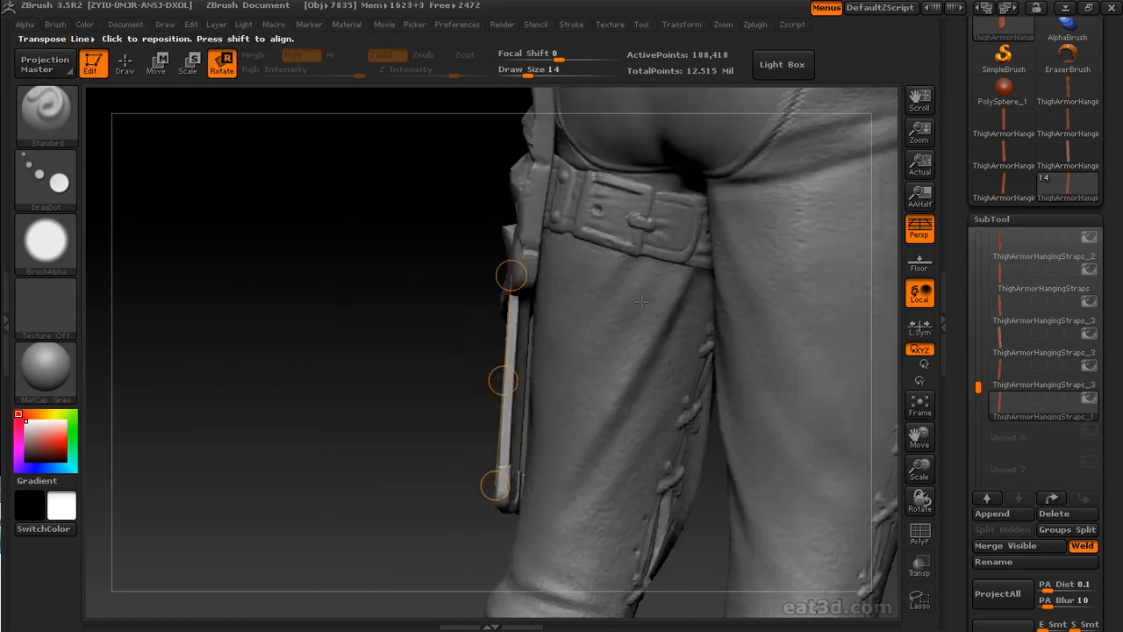
pyautogui.press('w')
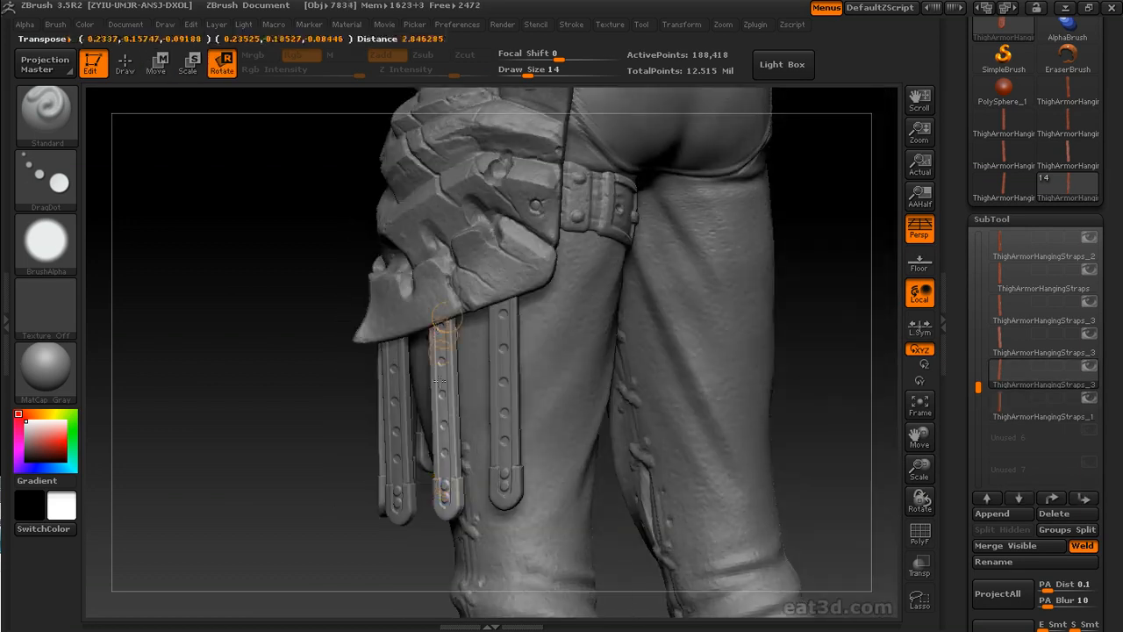
pyautogui.moveTo(446, 316); pyautogui.dragTo(447, 499)
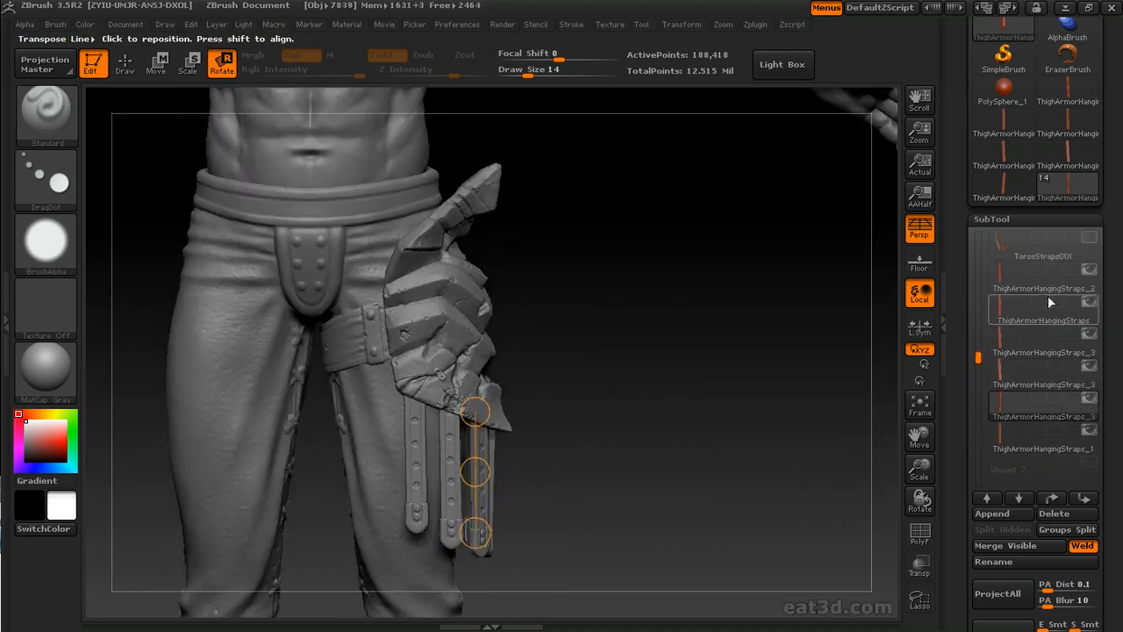
# Leave only the hanging straps visible and merge the visible subtools into a single tool
pyautogui.click(1072, 290)
pyautogui.moveTo(1088, 302); pyautogui.dragTo(1085, 428)
pyautogui.keyDown('alt'); pyautogui.moveTo(773, 404); pyautogui.dragTo(770, 343); pyautogui.keyUp('alt')
pyautogui.moveTo(770, 343)
pyautogui.mouseDown()
pyautogui.moveTo(709, 343)
pyautogui.moveTo(772, 345)
pyautogui.mouseUp()
pyautogui.moveTo(962, 508); pyautogui.dragTo(962, 439)
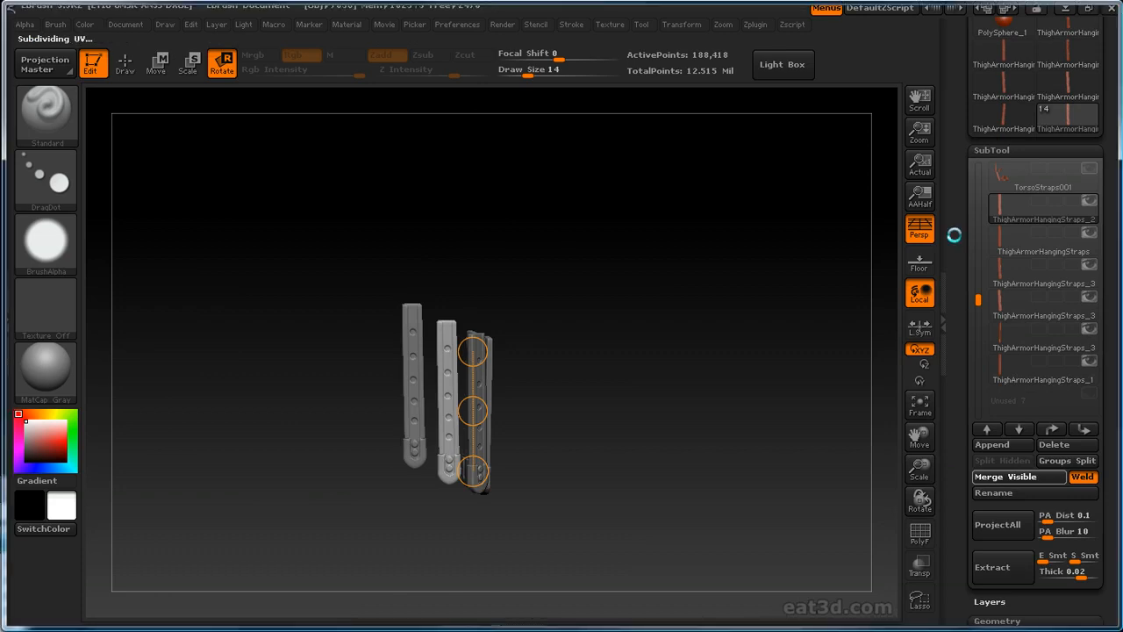
pyautogui.moveTo(953, 328); pyautogui.dragTo(954, 350)
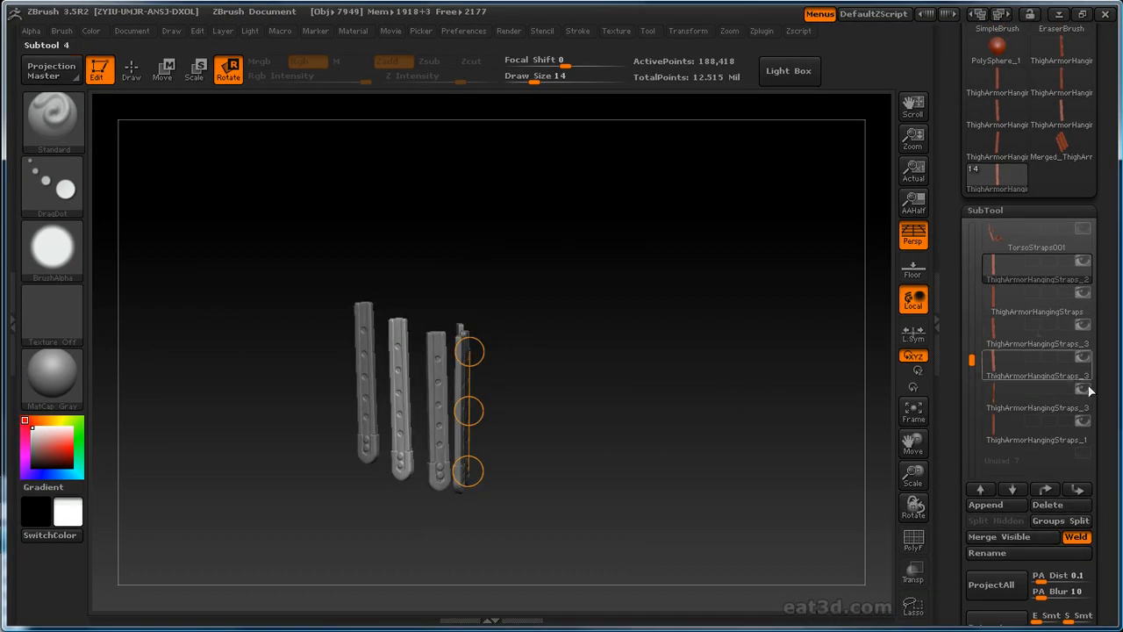
# Delete the separate ThighArmorHangingStraps subtools and append the merged straps in their place
pyautogui.click(1057, 507)
pyautogui.click(1060, 507)
pyautogui.click(1059, 507)
pyautogui.click(1062, 507)
pyautogui.click(1062, 506)
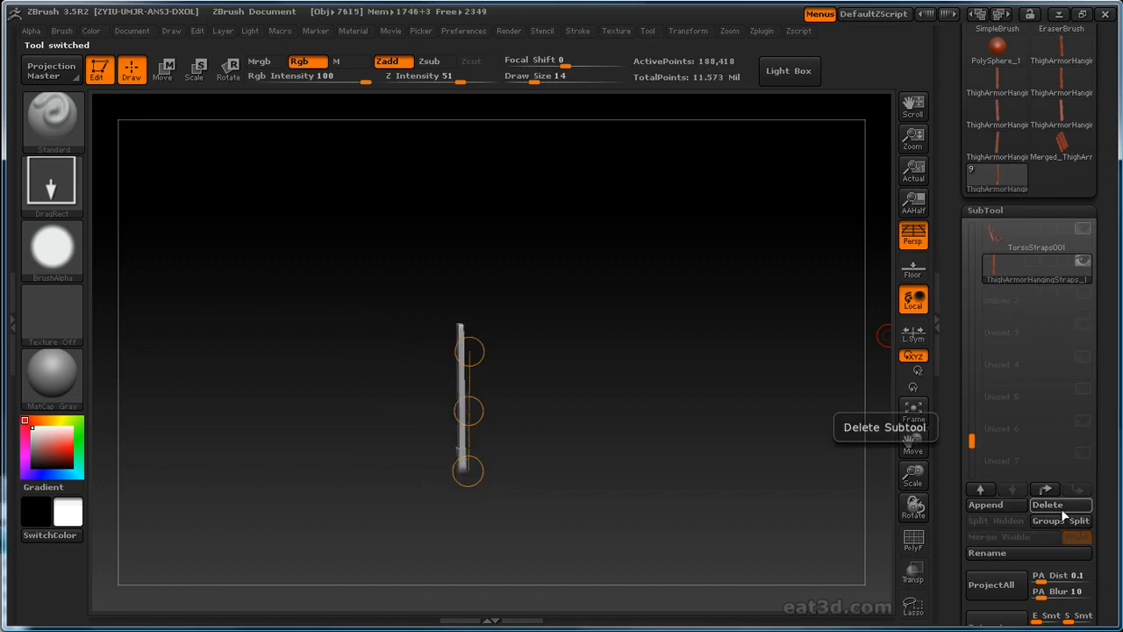
pyautogui.click(1059, 507)
pyautogui.click(992, 505)
pyautogui.click(597, 428)
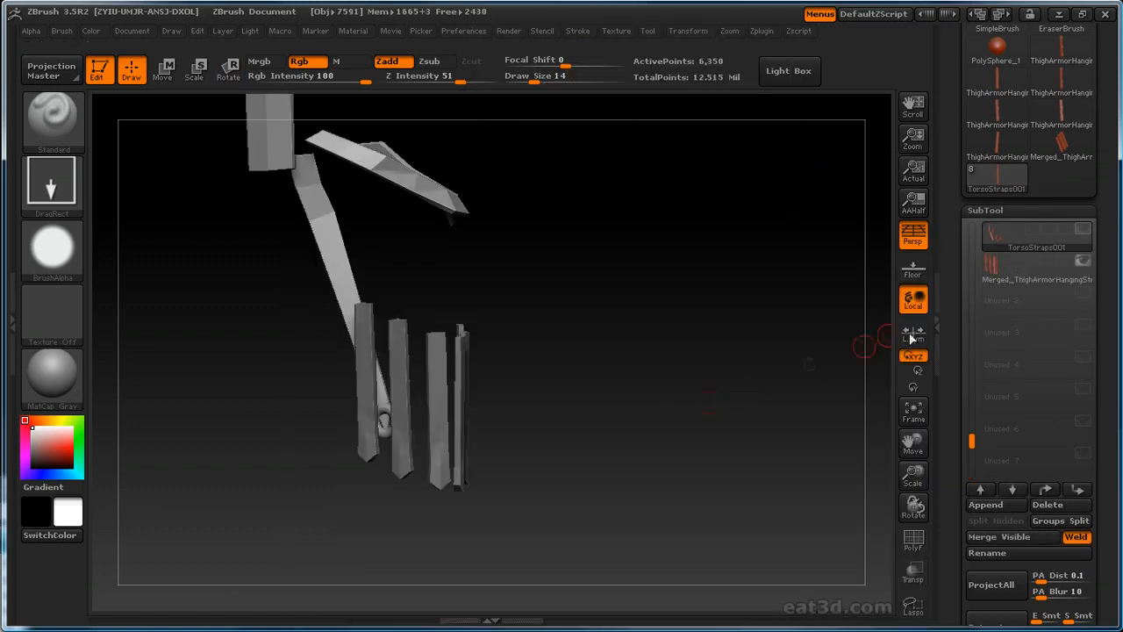
# Show the thigh armor and legs again, hide TorsoStraps001, and make the merged hanging straps the active subtool
pyautogui.moveTo(970, 420); pyautogui.dragTo(966, 318)
pyautogui.click(1079, 233)
pyautogui.click(1084, 330)
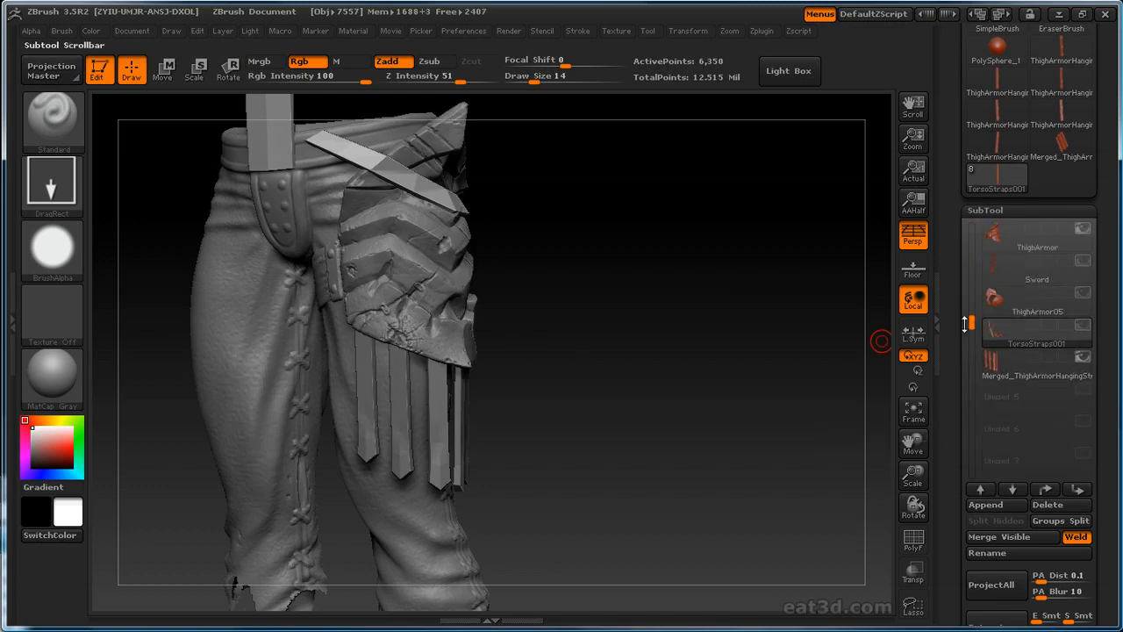
pyautogui.click(1049, 373)
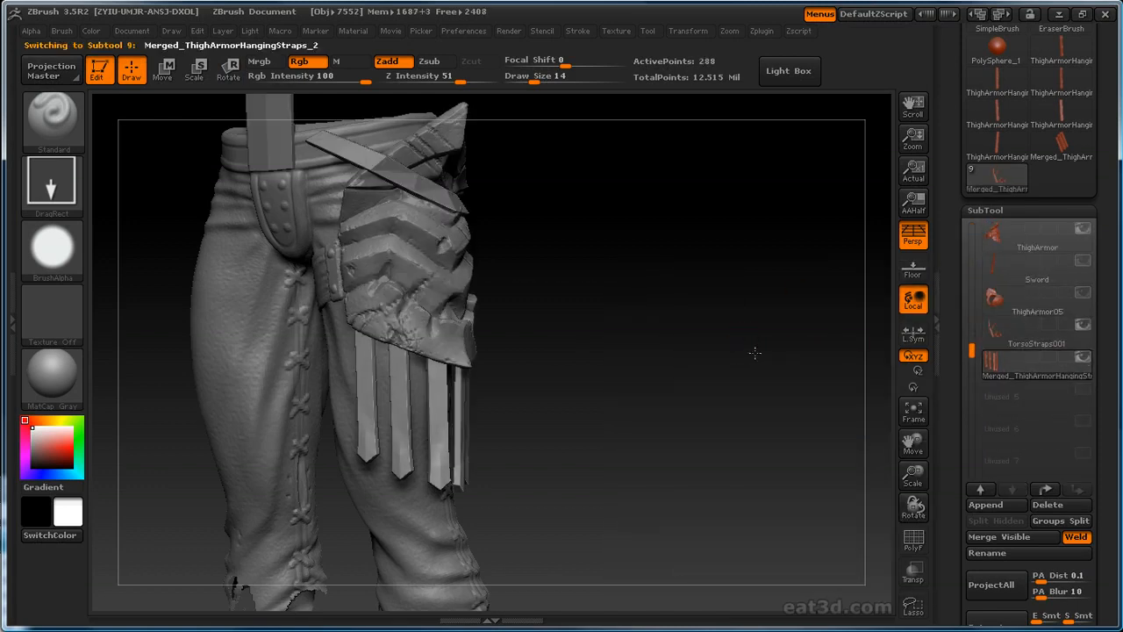
pyautogui.click(1085, 328)
# Set the merged hanging straps' subdivision slider to level 1
pyautogui.keyDown('alt'); pyautogui.moveTo(716, 362); pyautogui.dragTo(860, 374); pyautogui.keyUp('alt')
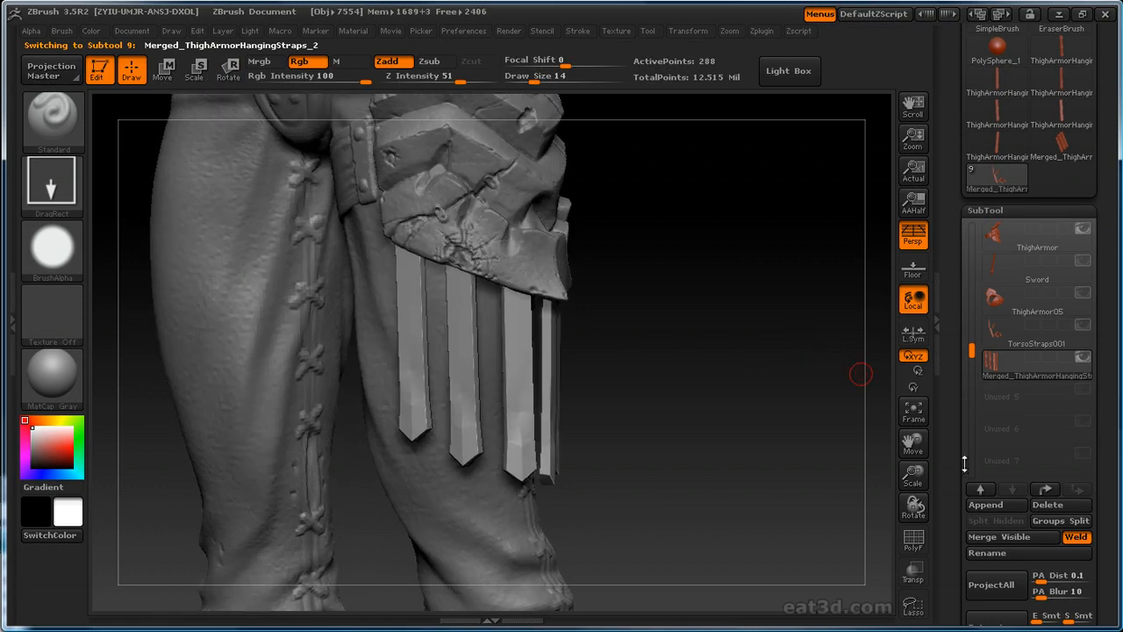
pyautogui.moveTo(964, 584); pyautogui.dragTo(972, 456)
pyautogui.moveTo(979, 542); pyautogui.dragTo(989, 455)
pyautogui.moveTo(1053, 498); pyautogui.dragTo(974, 498)
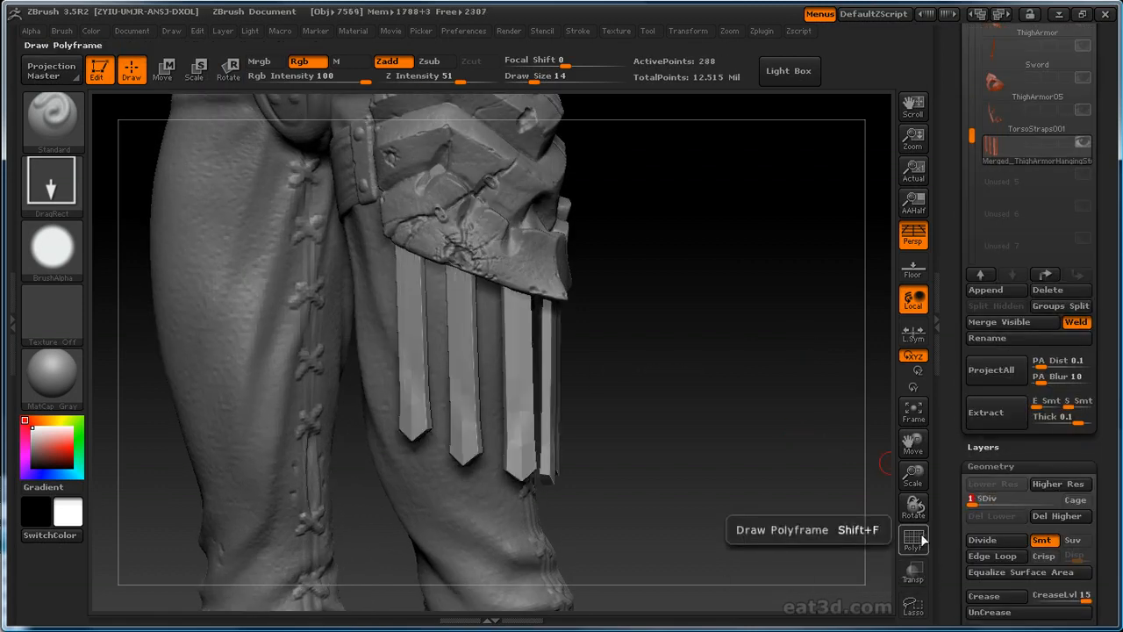
# Examine the merged straps' polygroups with the polyframe display, checking that a single strap can be hidden and shown separately
pyautogui.click(922, 539)
pyautogui.moveTo(798, 456); pyautogui.dragTo(829, 449)
pyautogui.click(914, 537)
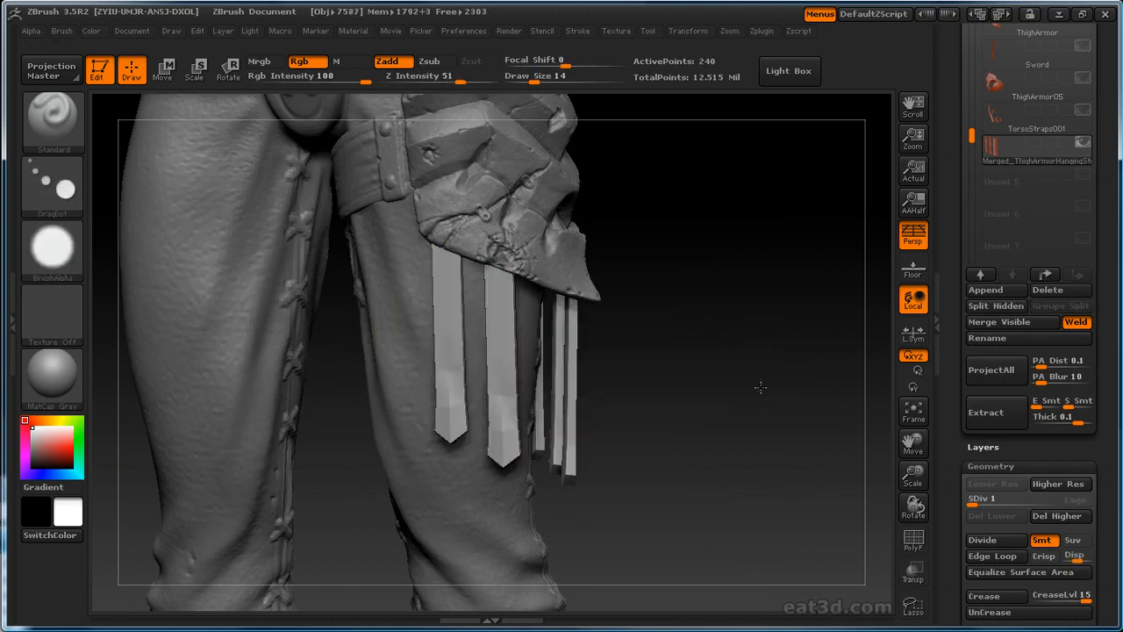
pyautogui.moveTo(760, 386)
pyautogui.mouseDown()
pyautogui.moveTo(649, 379)
pyautogui.moveTo(712, 390)
pyautogui.mouseUp()
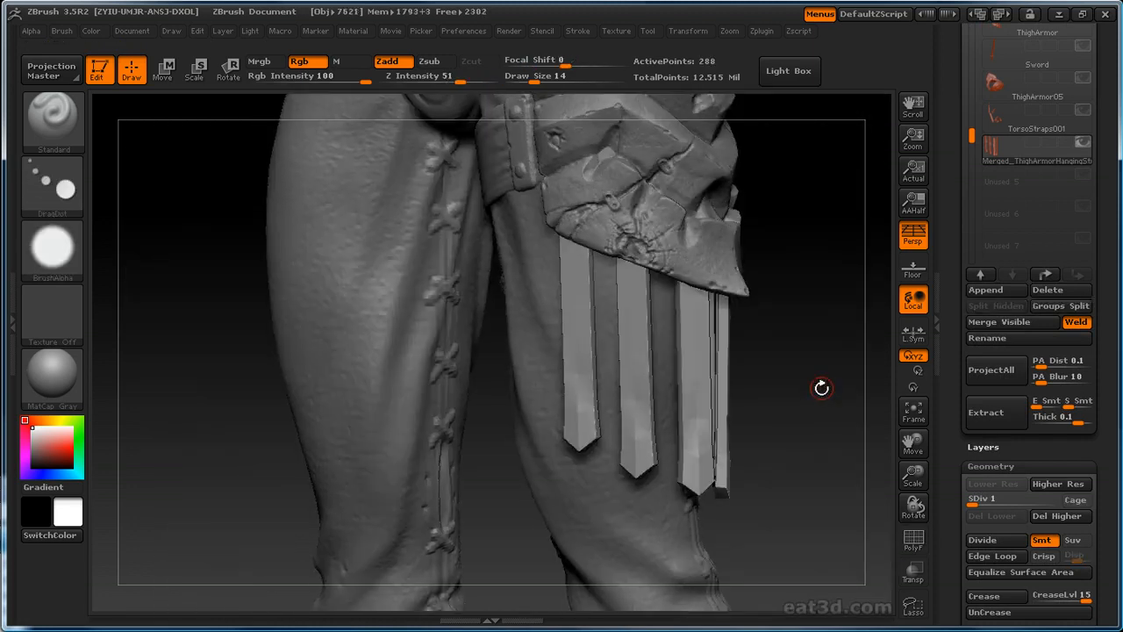
pyautogui.moveTo(820, 384); pyautogui.dragTo(805, 399)
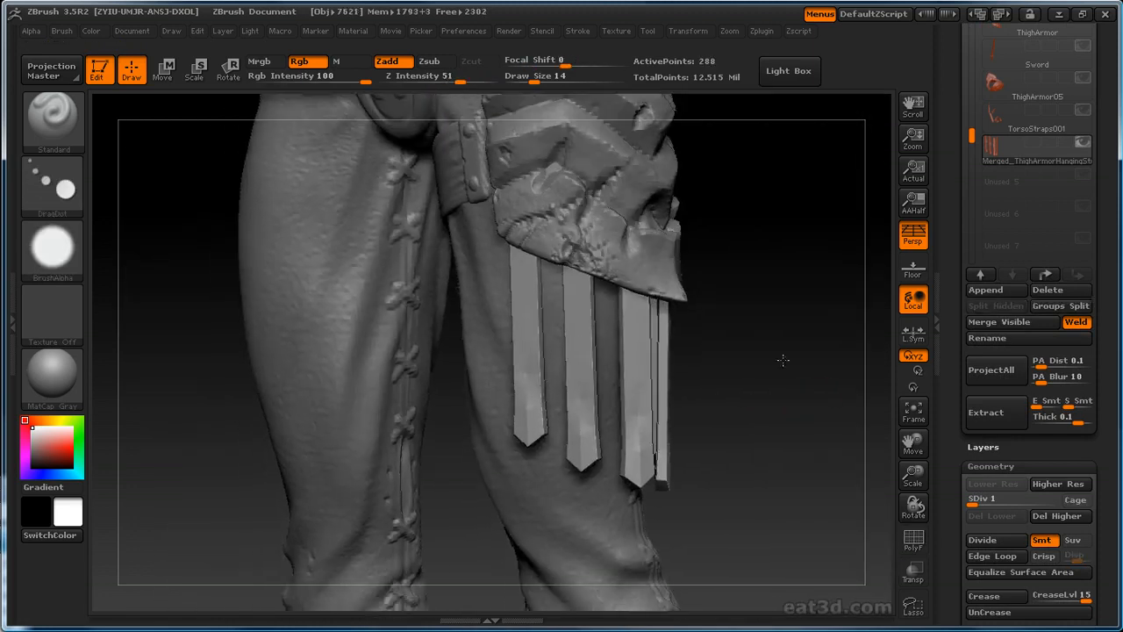